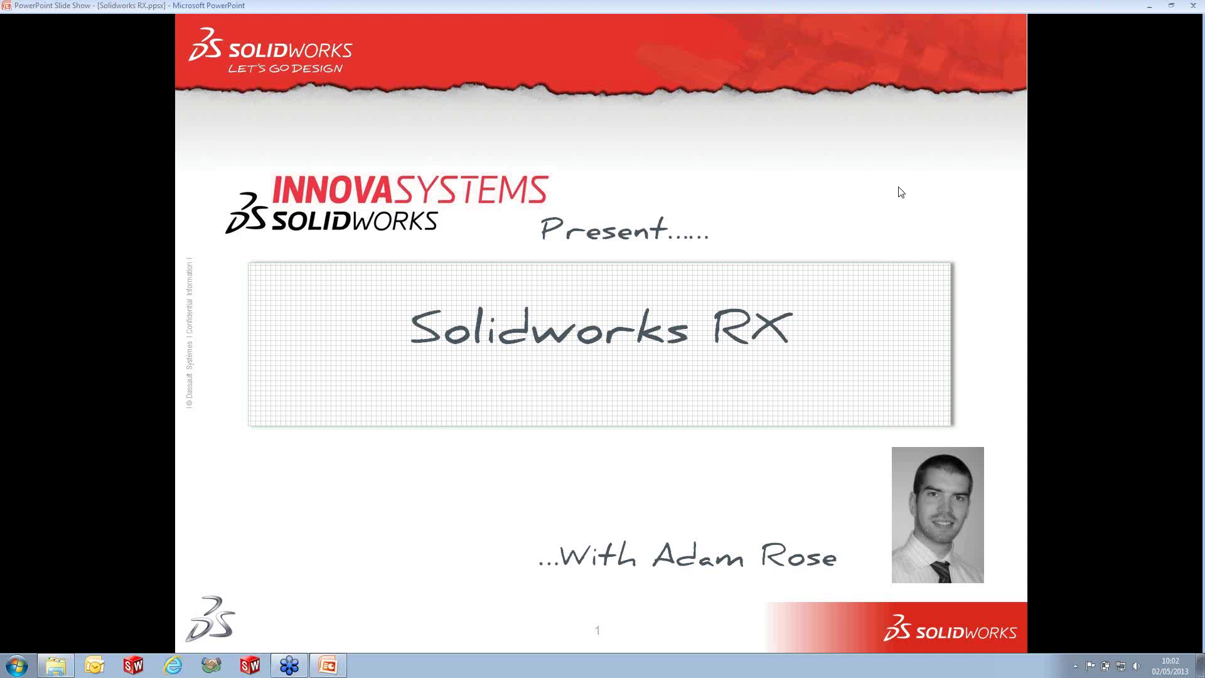
- Launch SolidWorks Rx from the Start menu's SolidWorks 2013 > SolidWorks Tools folder
left_click(25, 666)
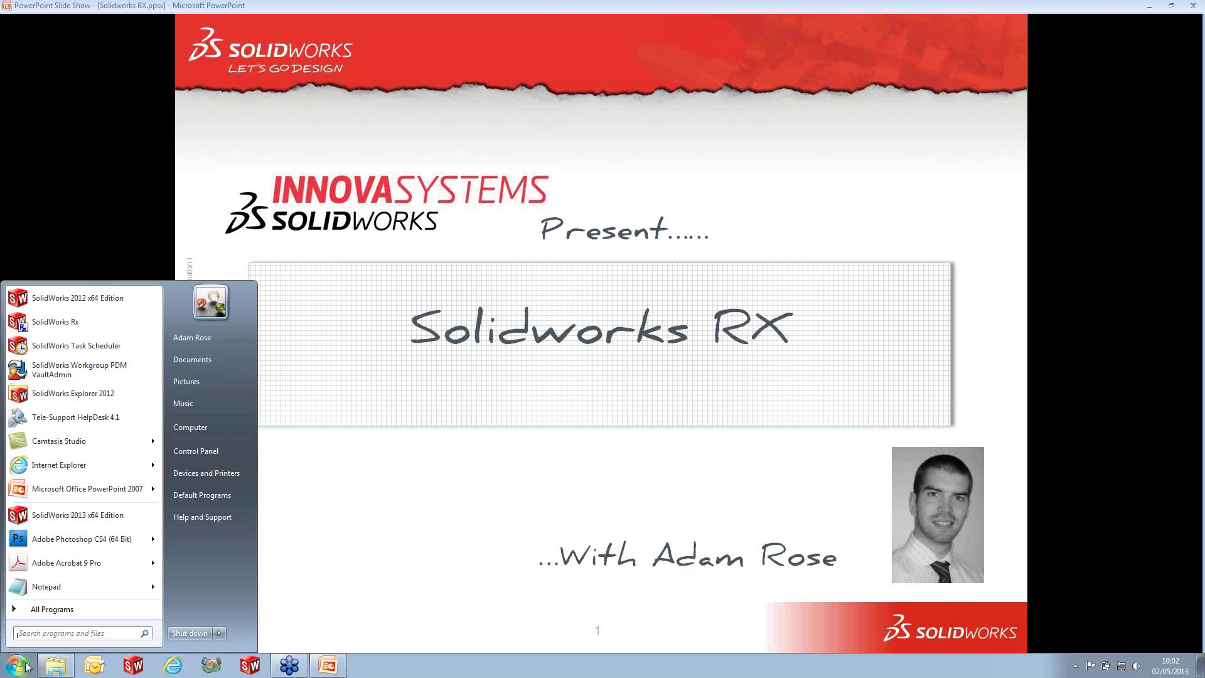
left_click(52, 609)
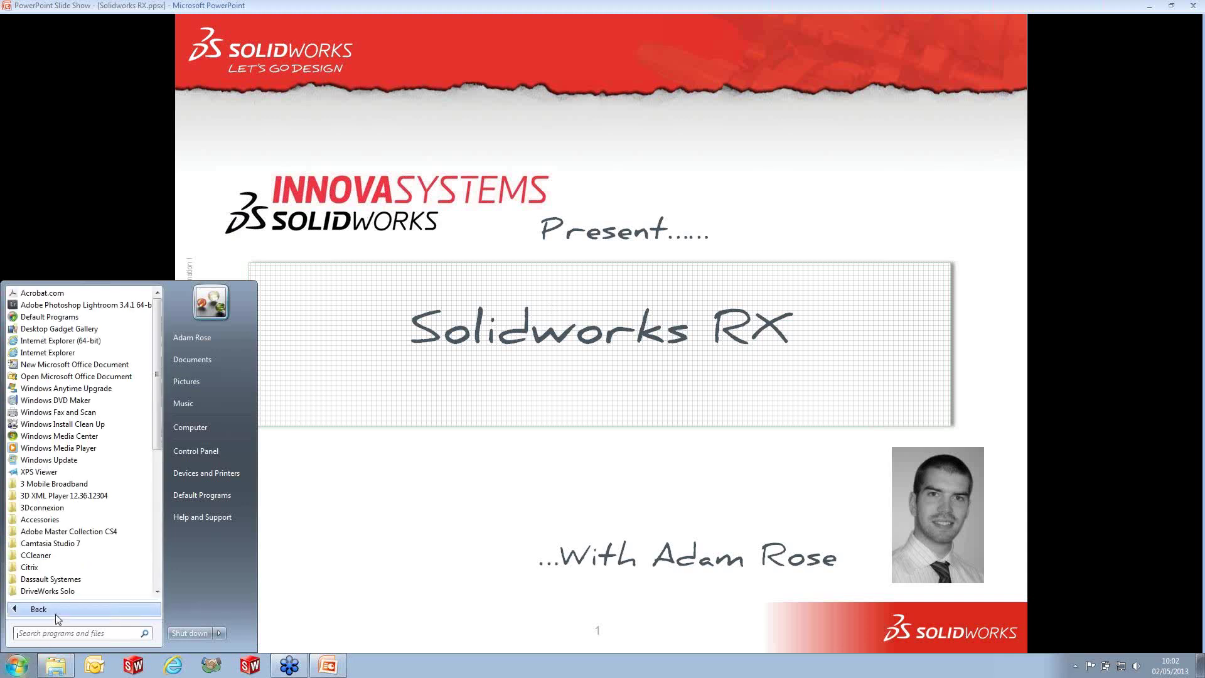
scroll(67, 576, "down", 8)
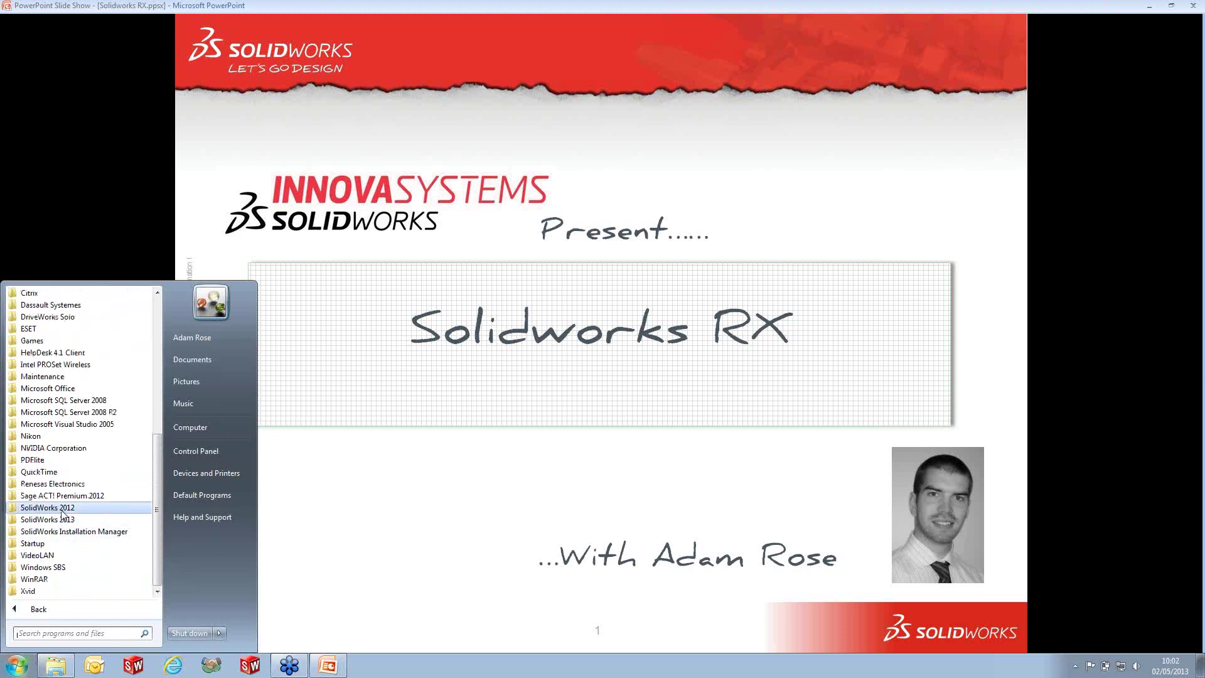
left_click(65, 522)
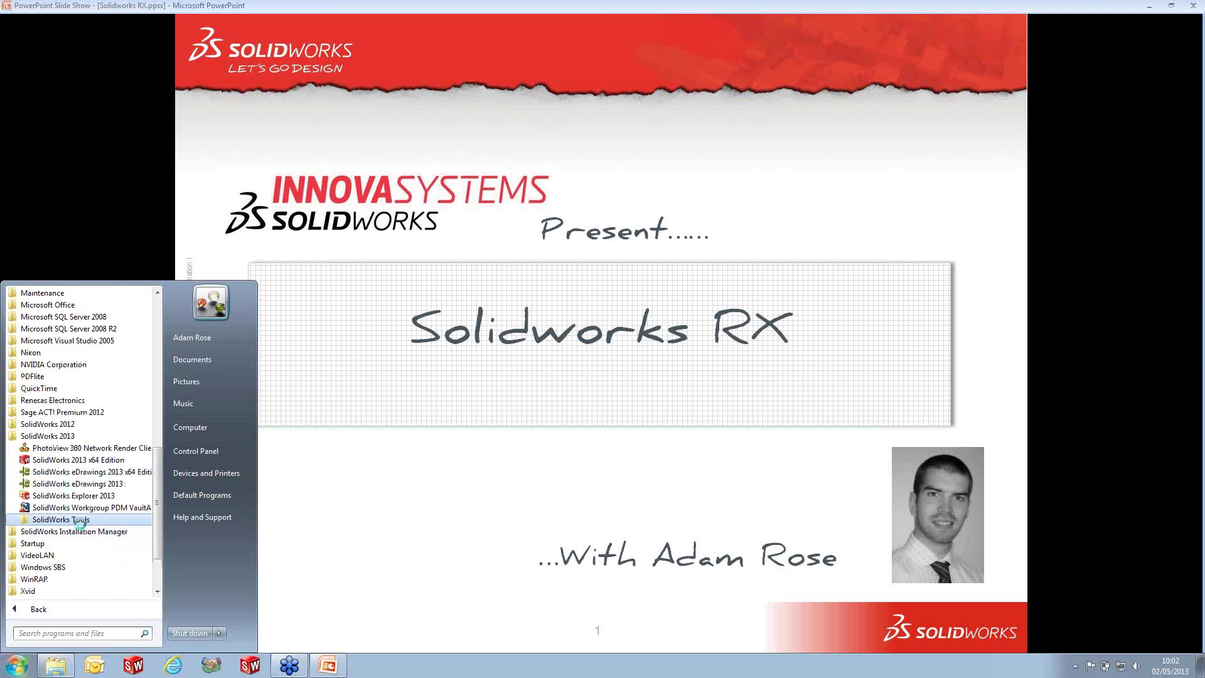
left_click(81, 520)
left_click(78, 567)
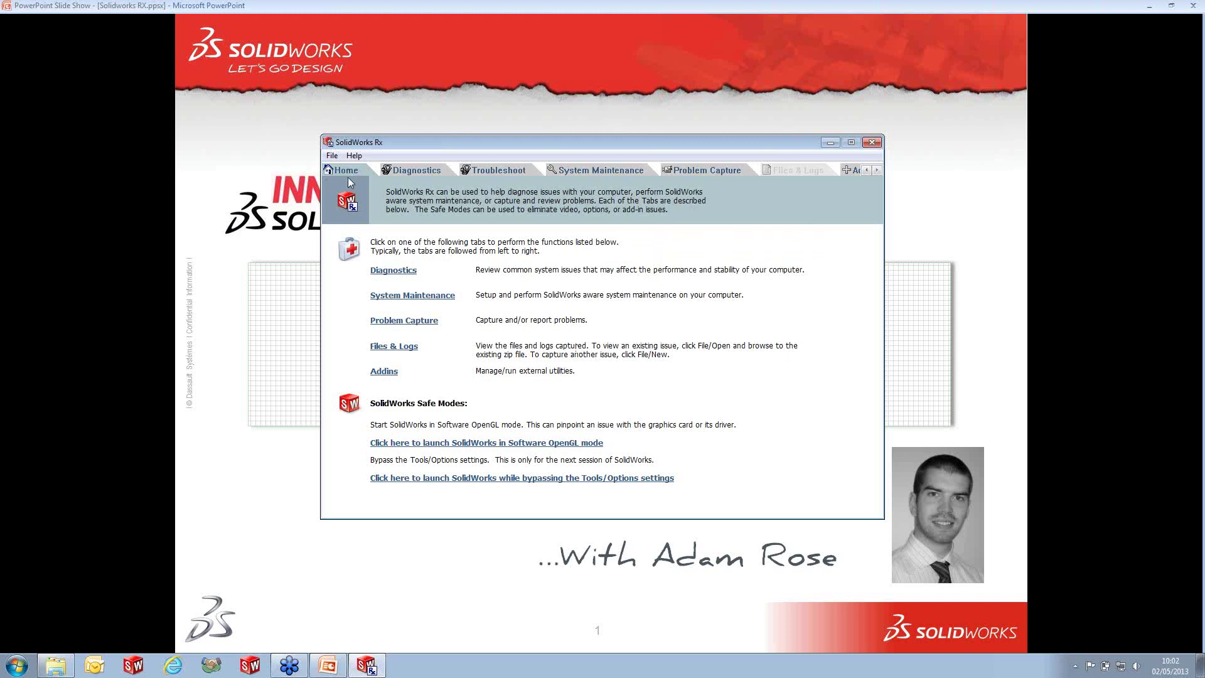
- Check the Diagnostics results, then start SolidWorks in Software OpenGL mode from the Rx Home page
left_click(400, 272)
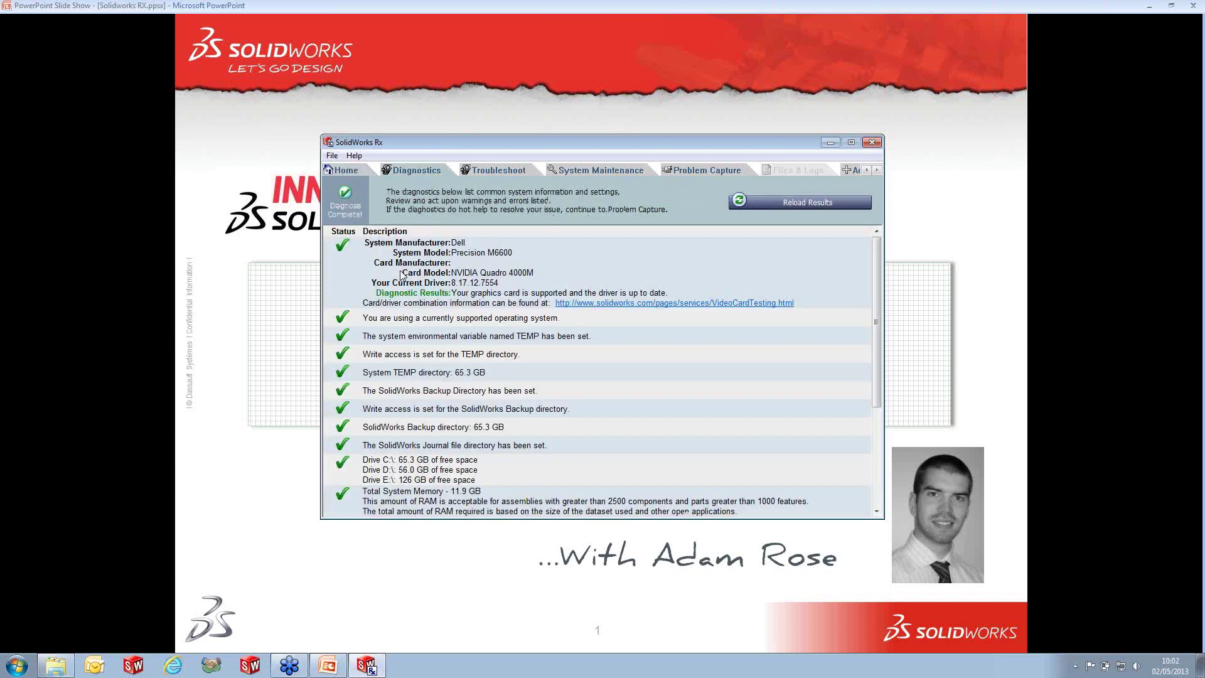
left_click(353, 170)
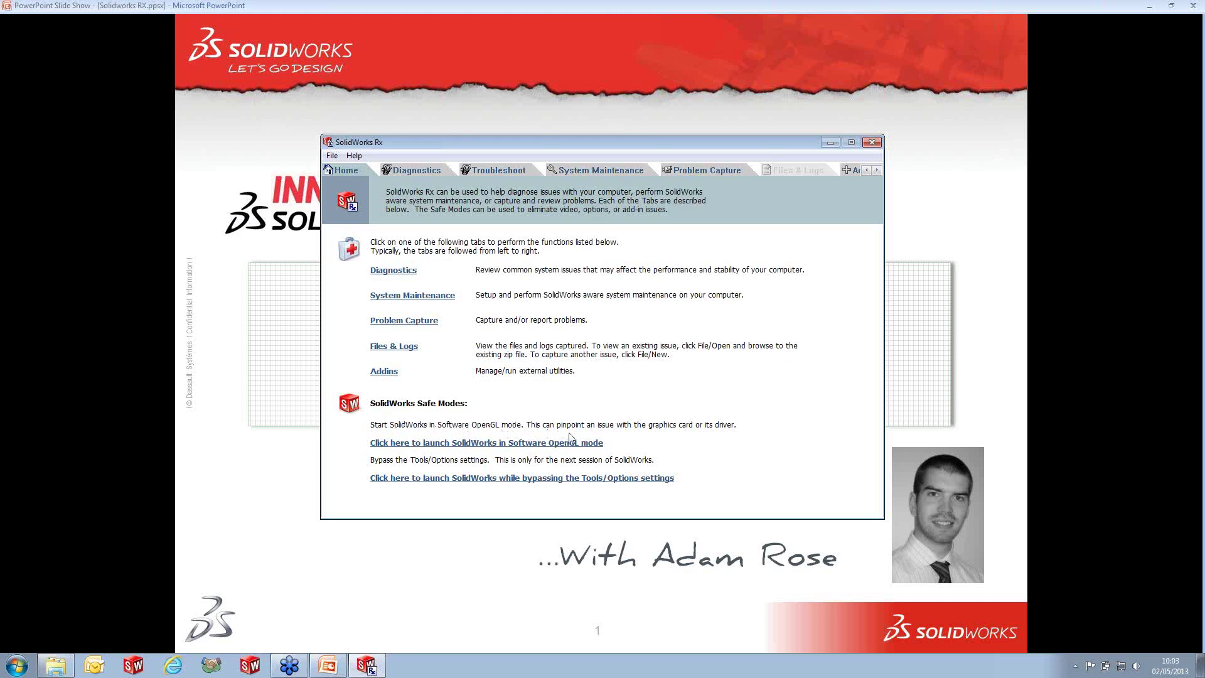
left_click(550, 446)
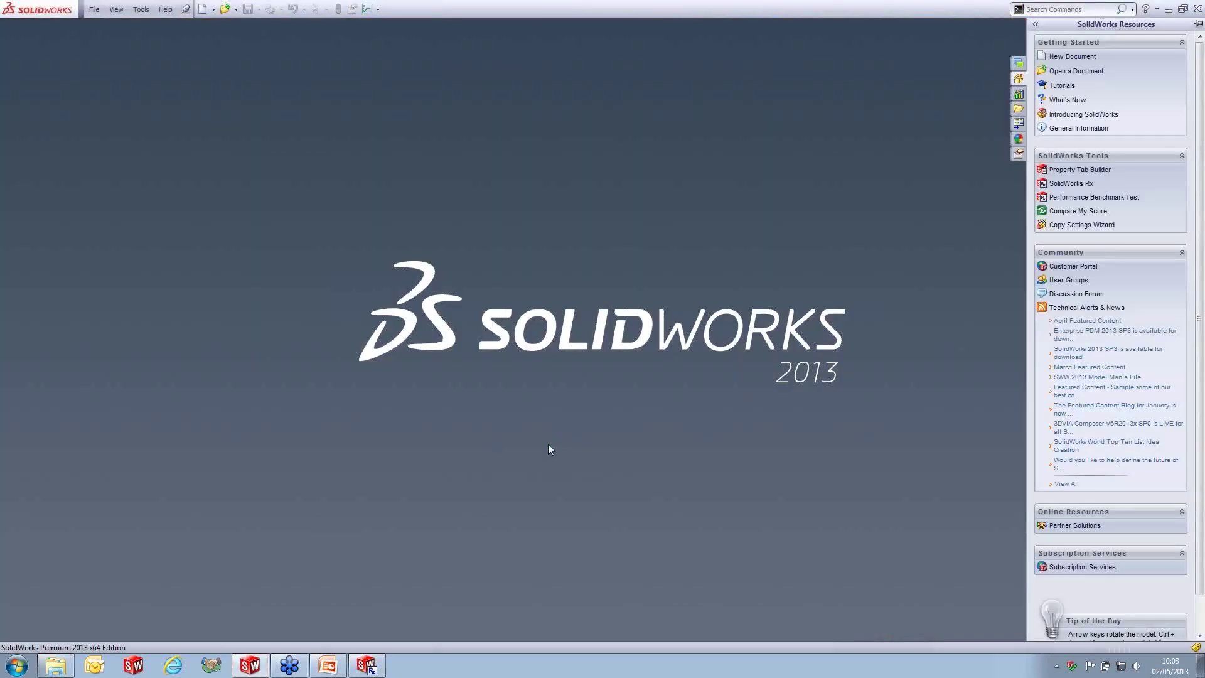
- Show the Performance page of System Options to check the software OpenGL setting
left_click(366, 9)
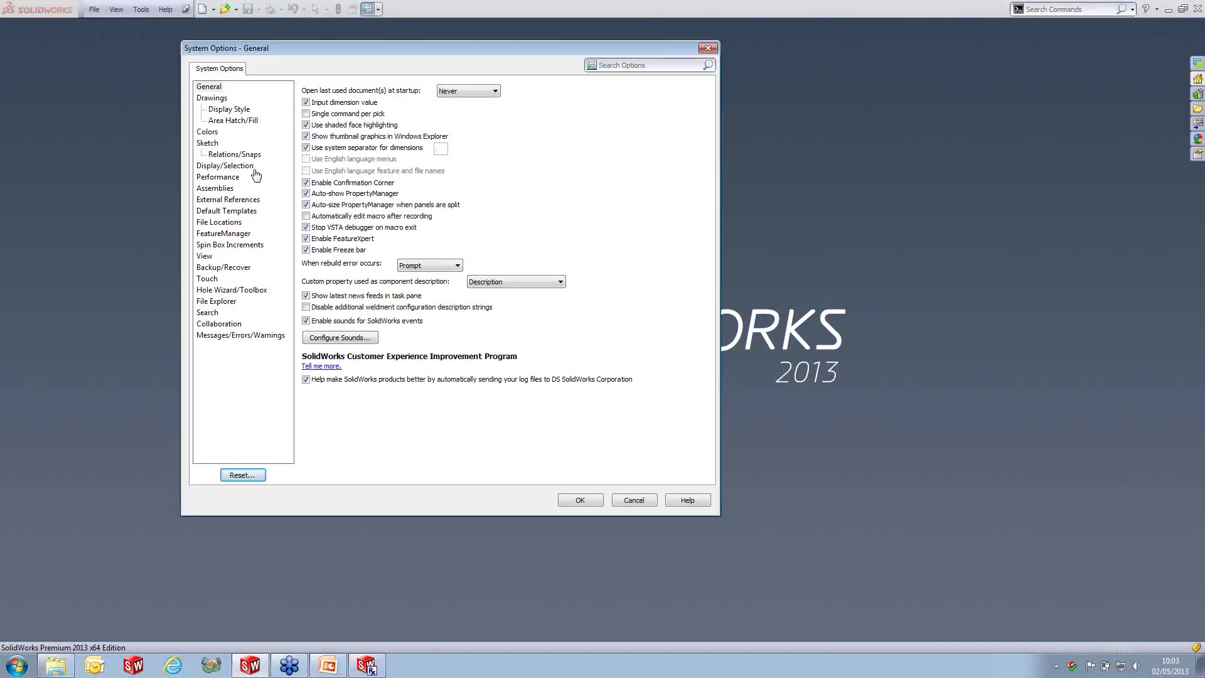
left_click(219, 178)
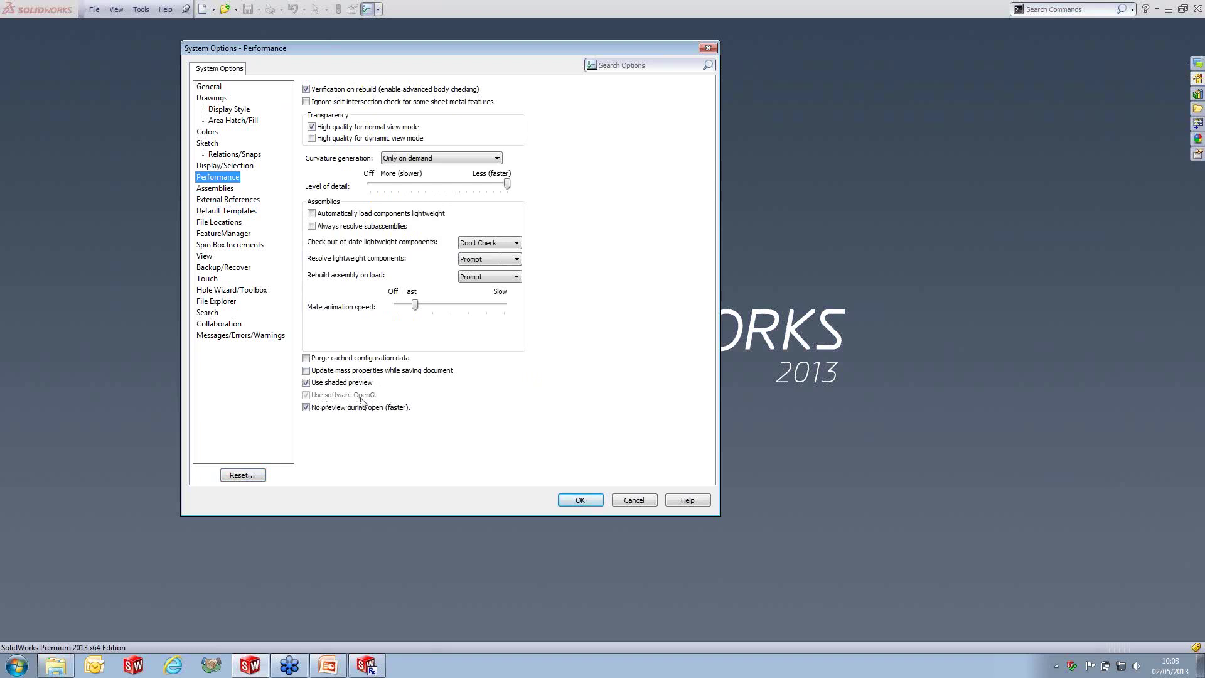
- Close System Options, open screw driver.SLDASM from Recent Documents, then close the assembly
left_click(595, 505)
key("r")
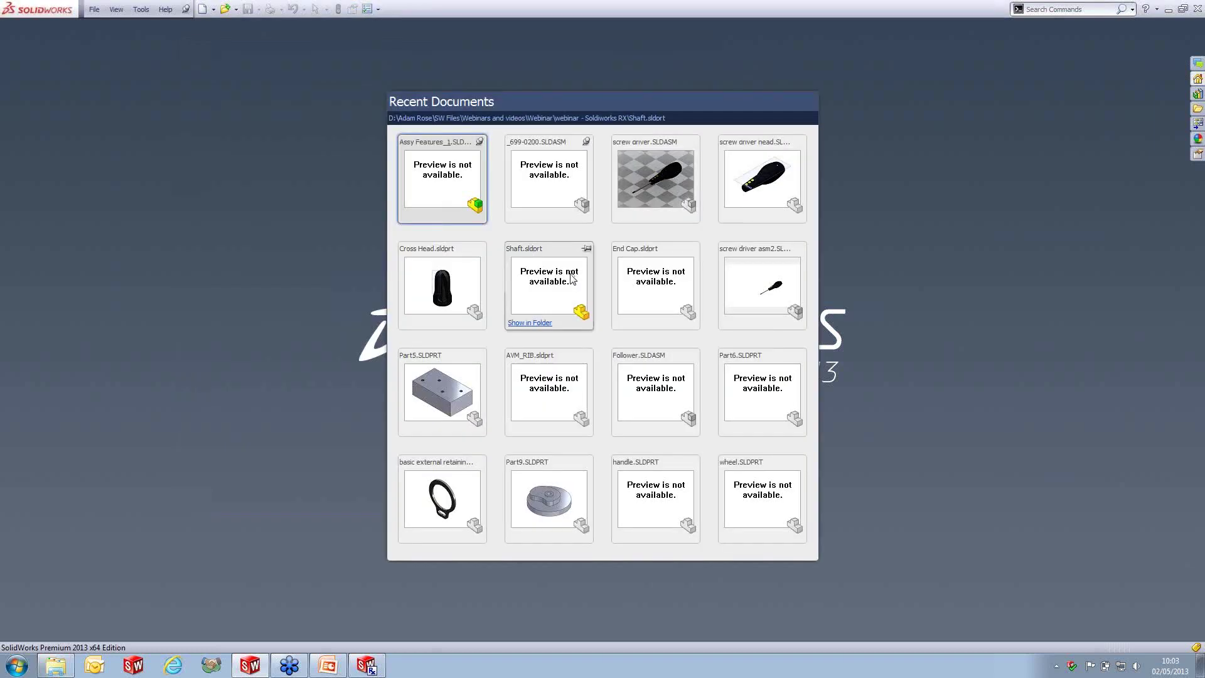
left_click(665, 183)
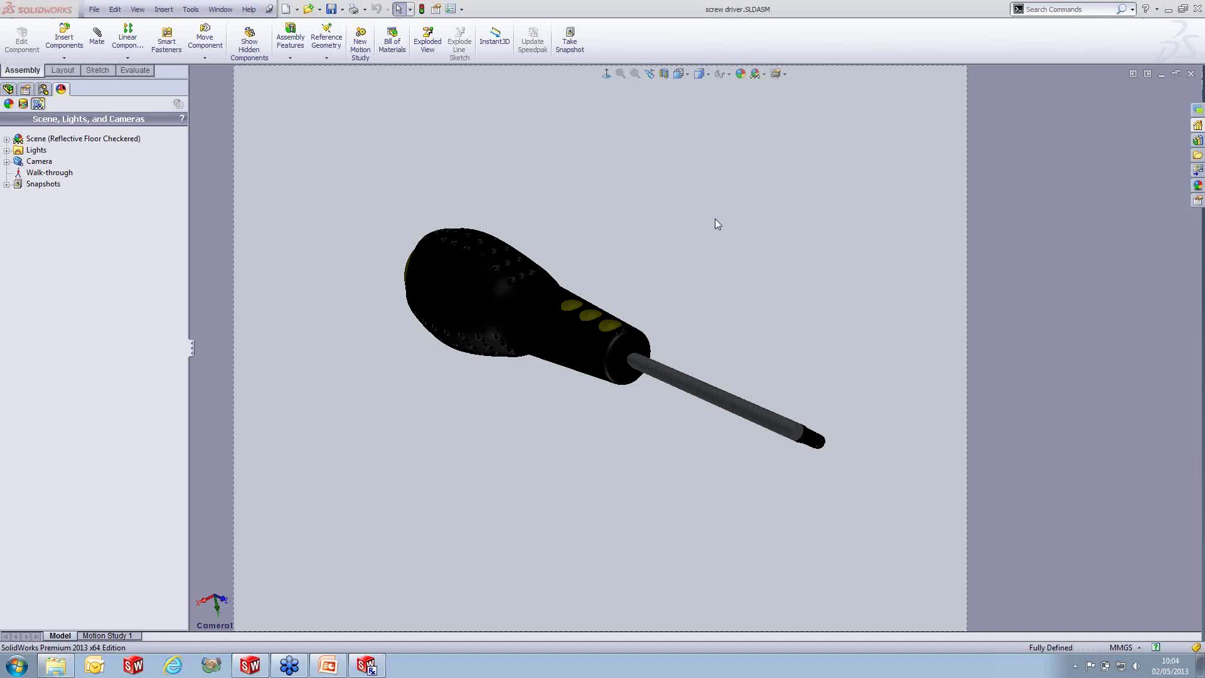
left_click(1190, 74)
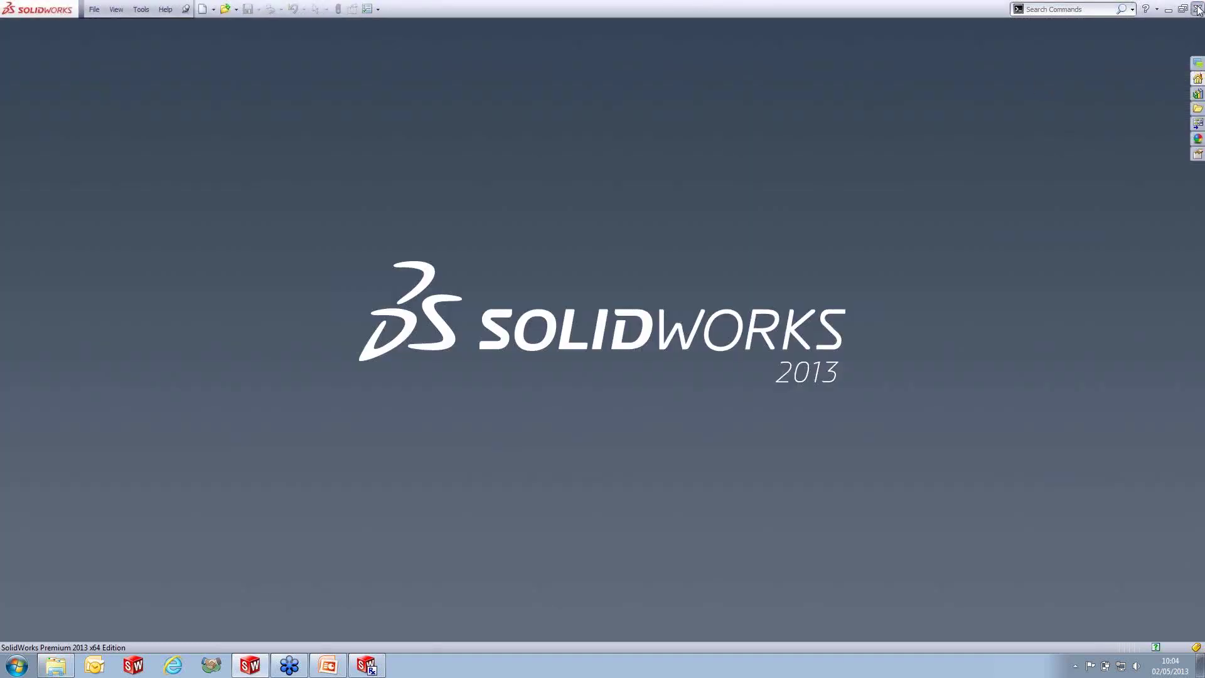
- Exit SolidWorks, relaunch it from Rx bypassing Tools/Options settings, and open System Options
left_click(1194, 9)
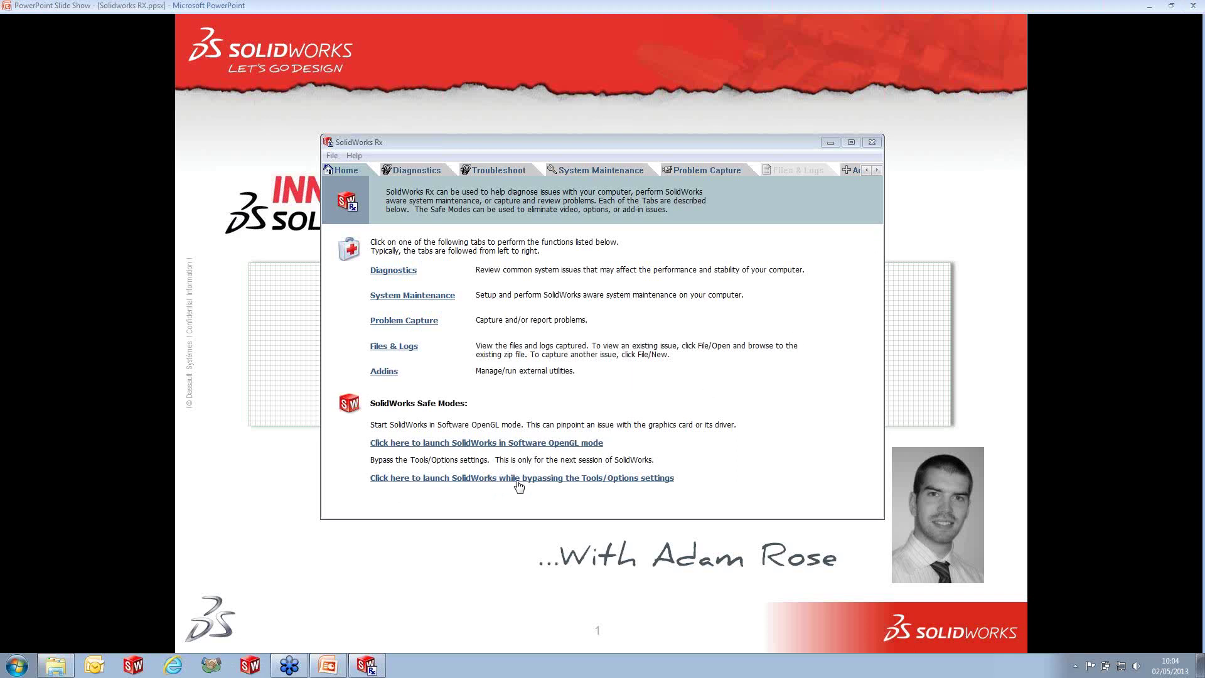
left_click(613, 482)
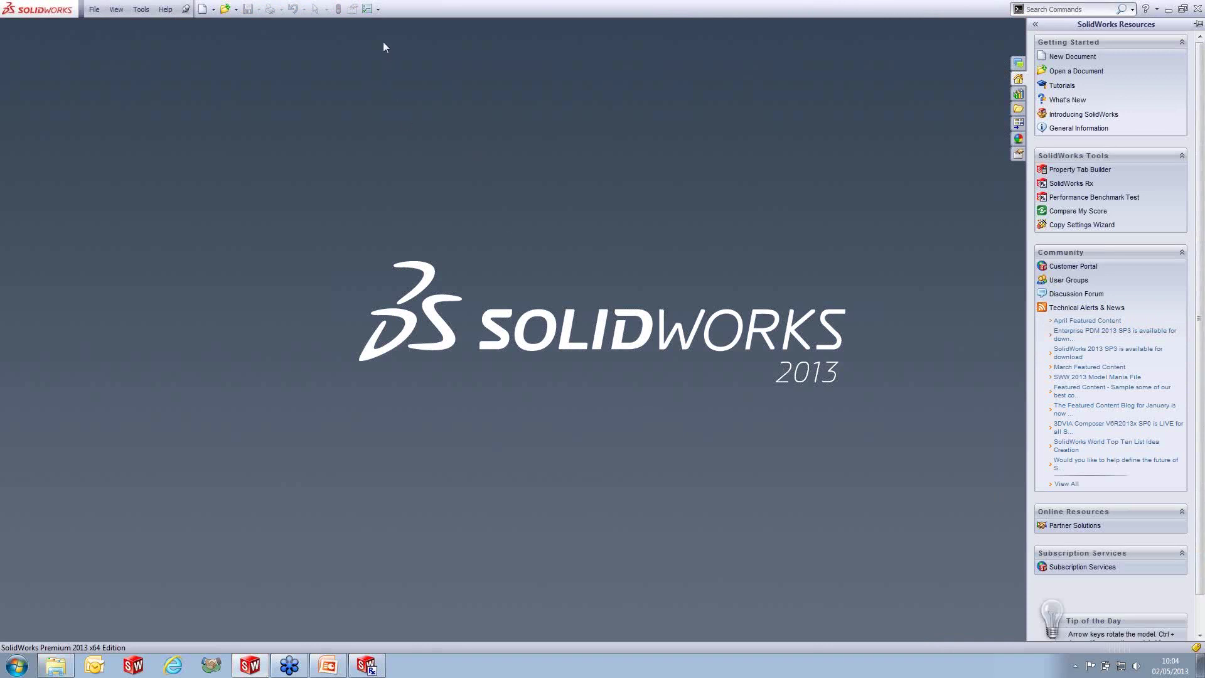
left_click(368, 9)
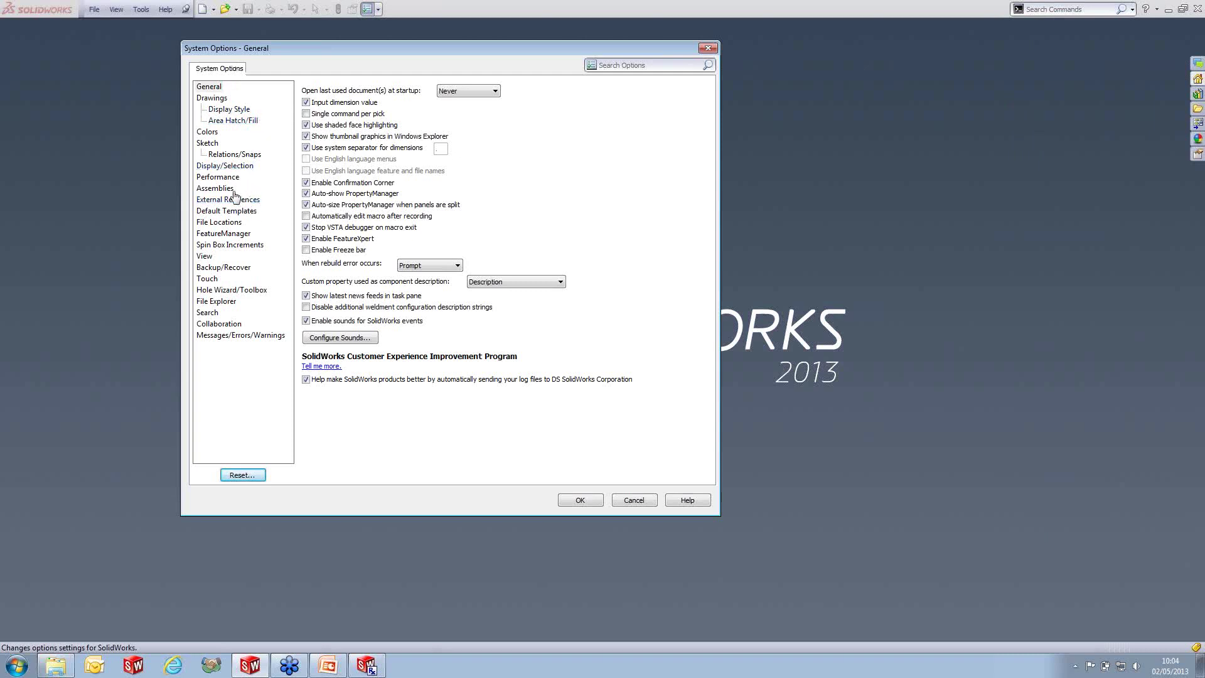
- Look over the Default Templates and File Locations pages, then close System Options
left_click(242, 213)
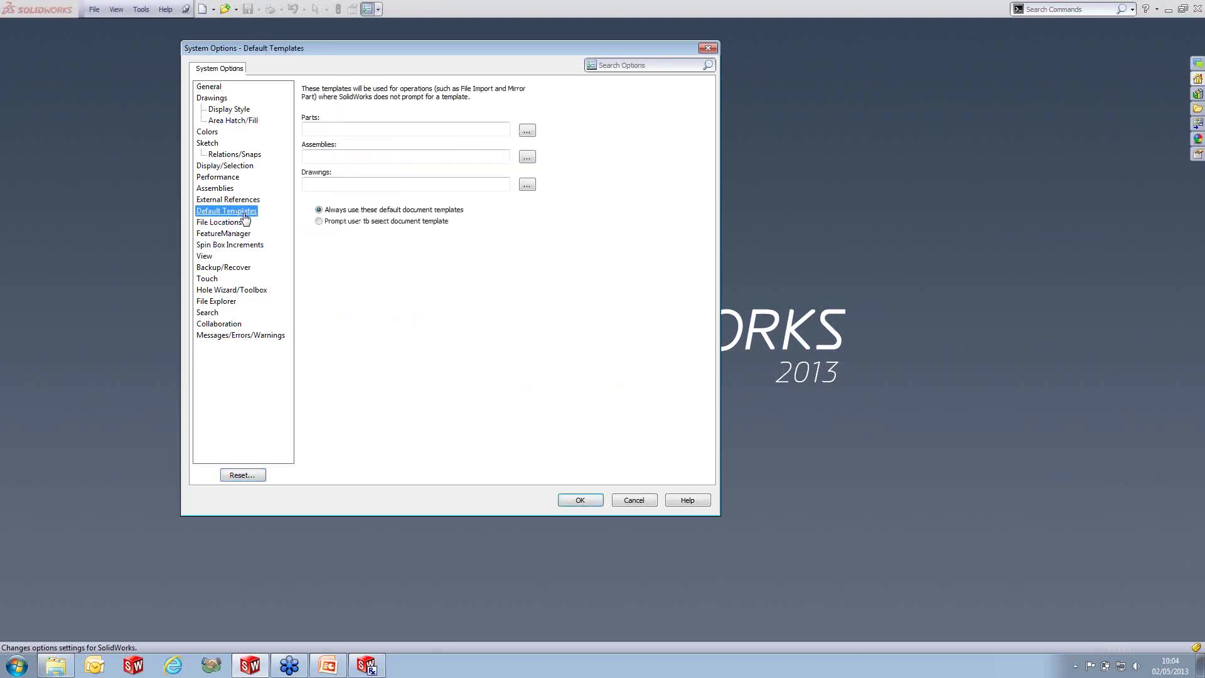
left_click(237, 224)
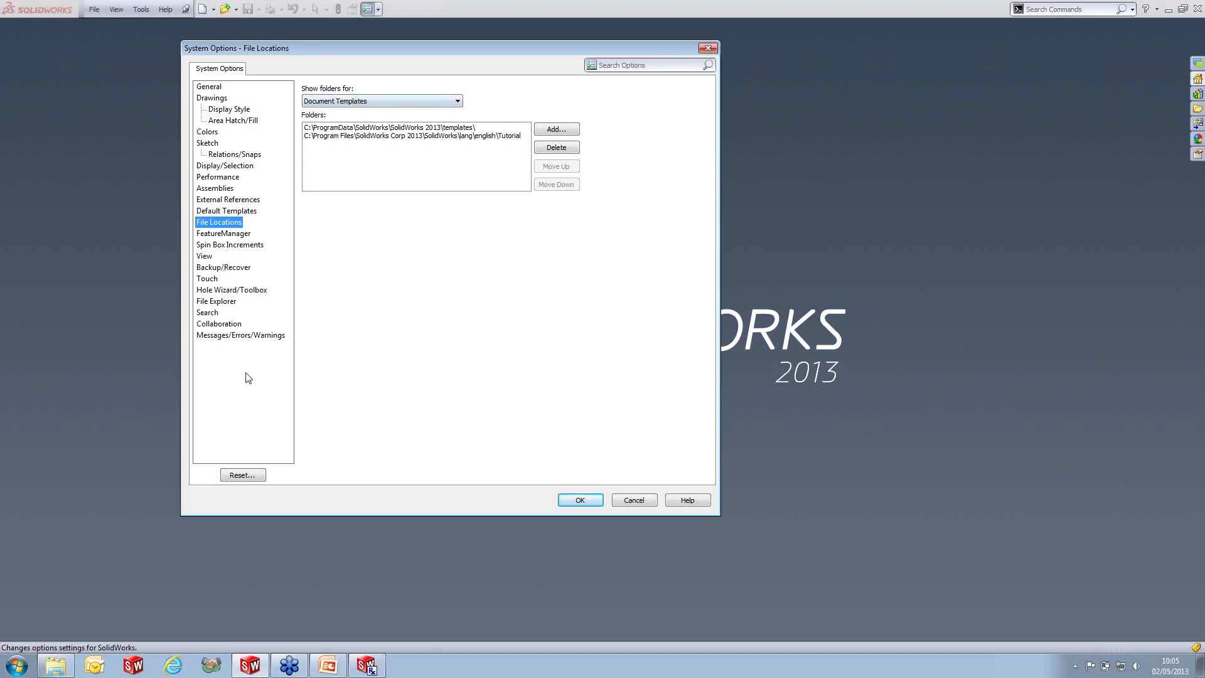
left_click(707, 50)
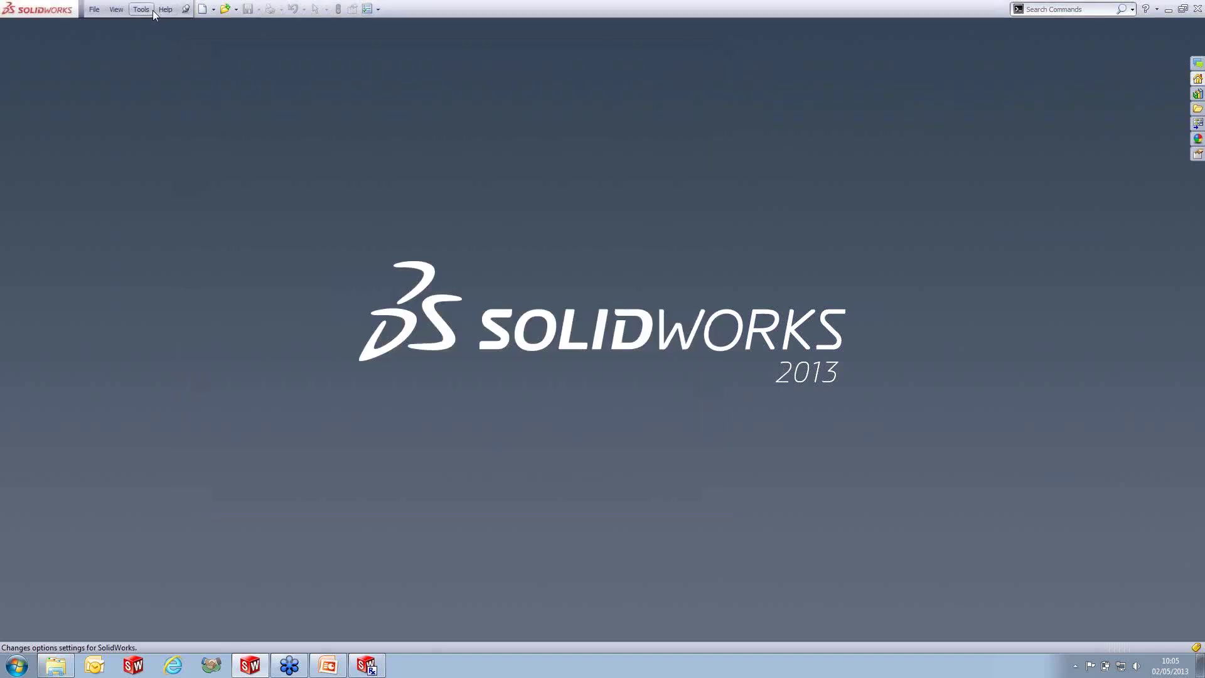
- Inspect the Tools > Add-Ins list with no premium add-ins active, close it, and open Design Library
left_click(152, 10)
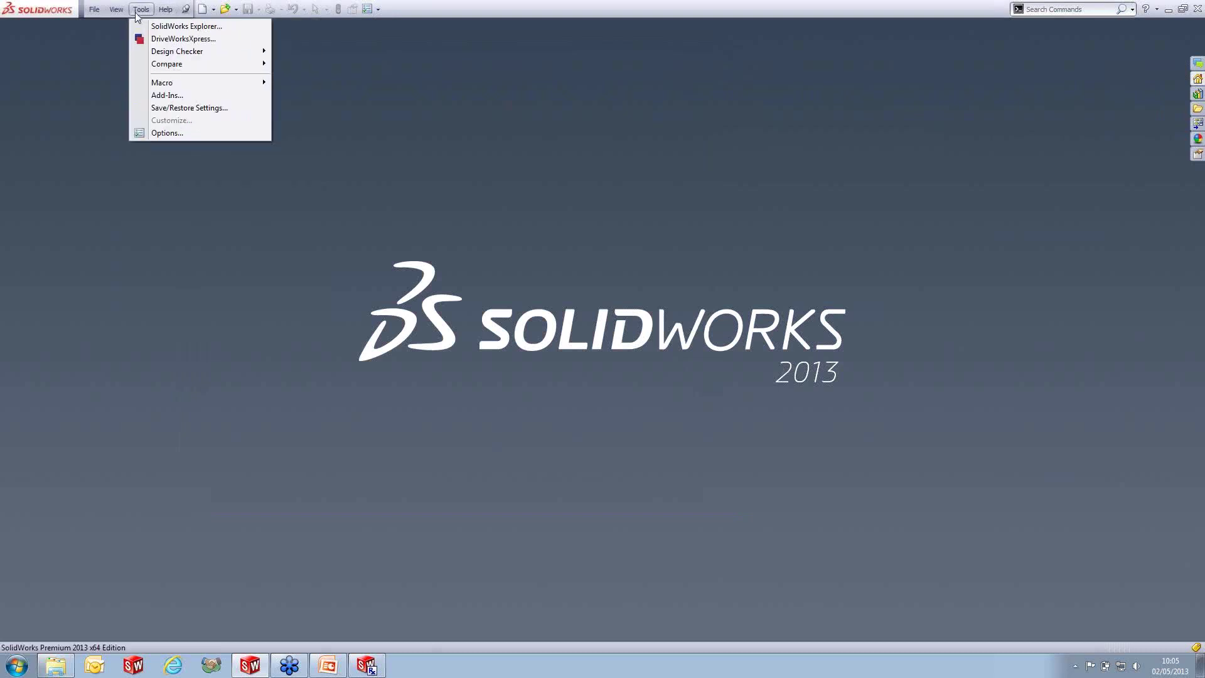
left_click(153, 95)
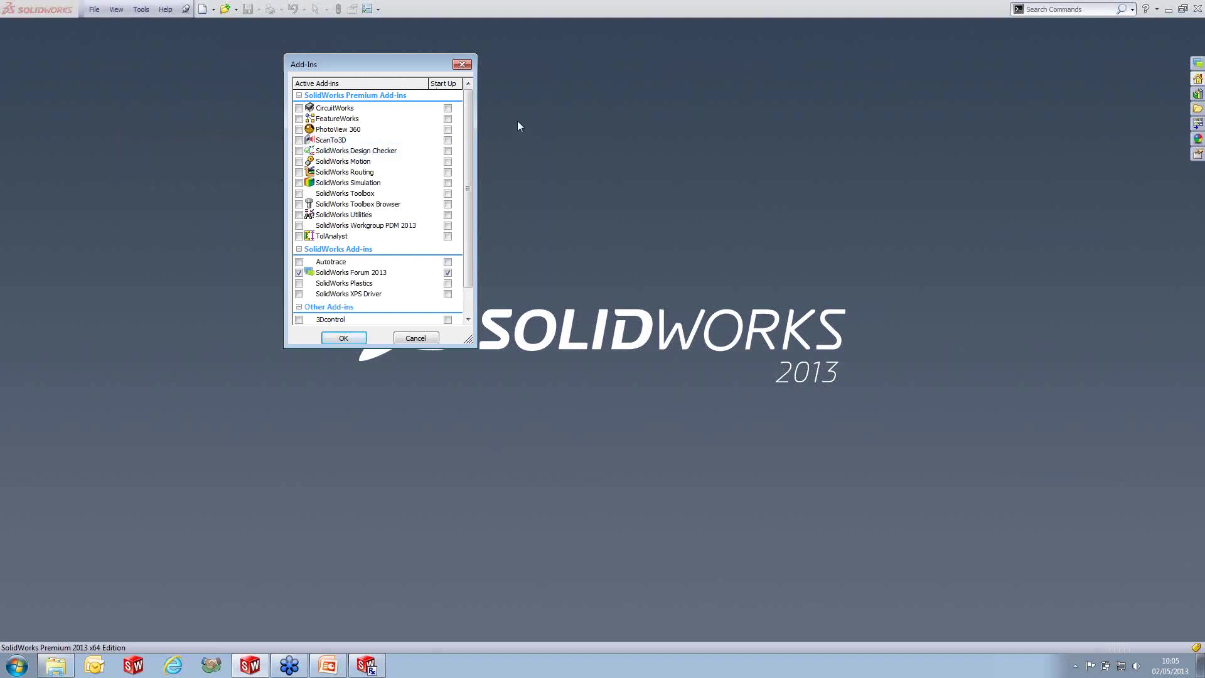
left_click(464, 65)
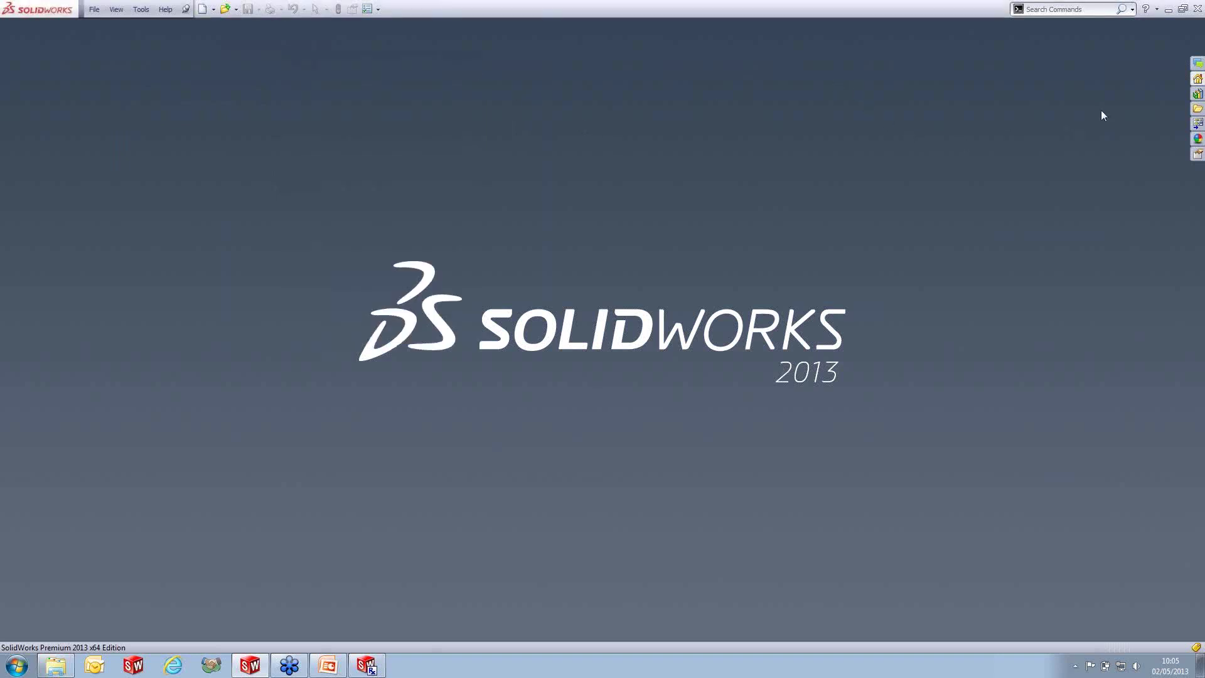
left_click(1198, 94)
- Bring SolidWorks Rx forward and reload the results on its Diagnostics tab
left_click(369, 666)
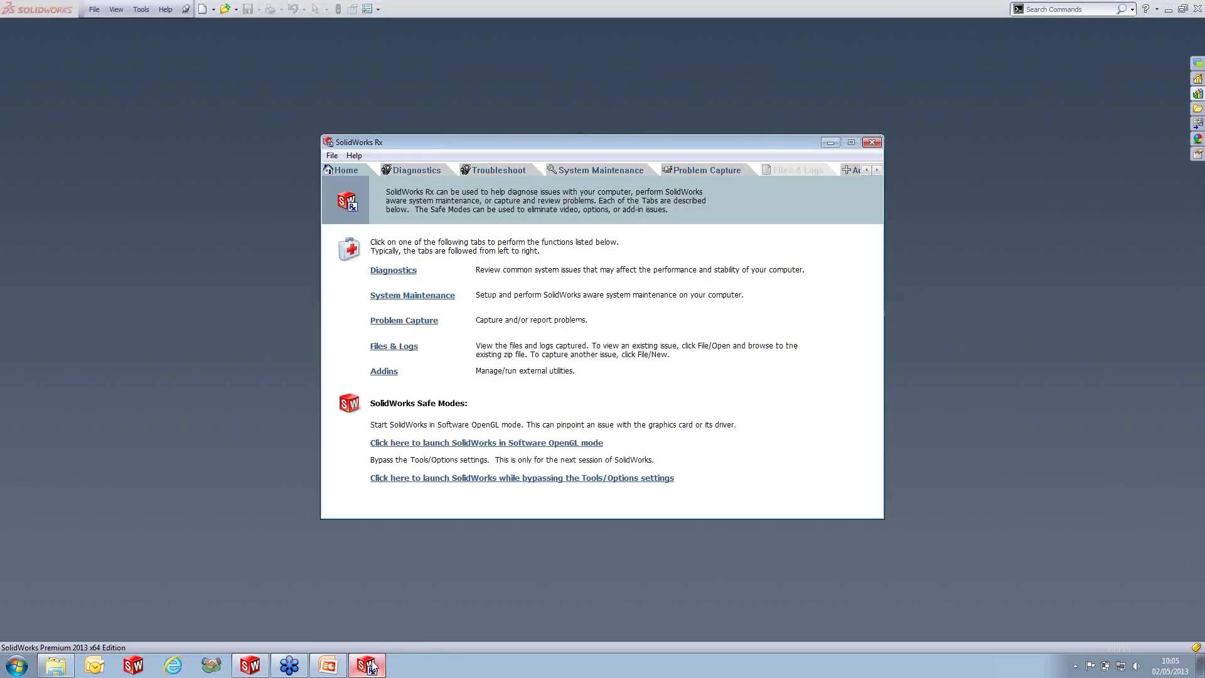
left_click(423, 174)
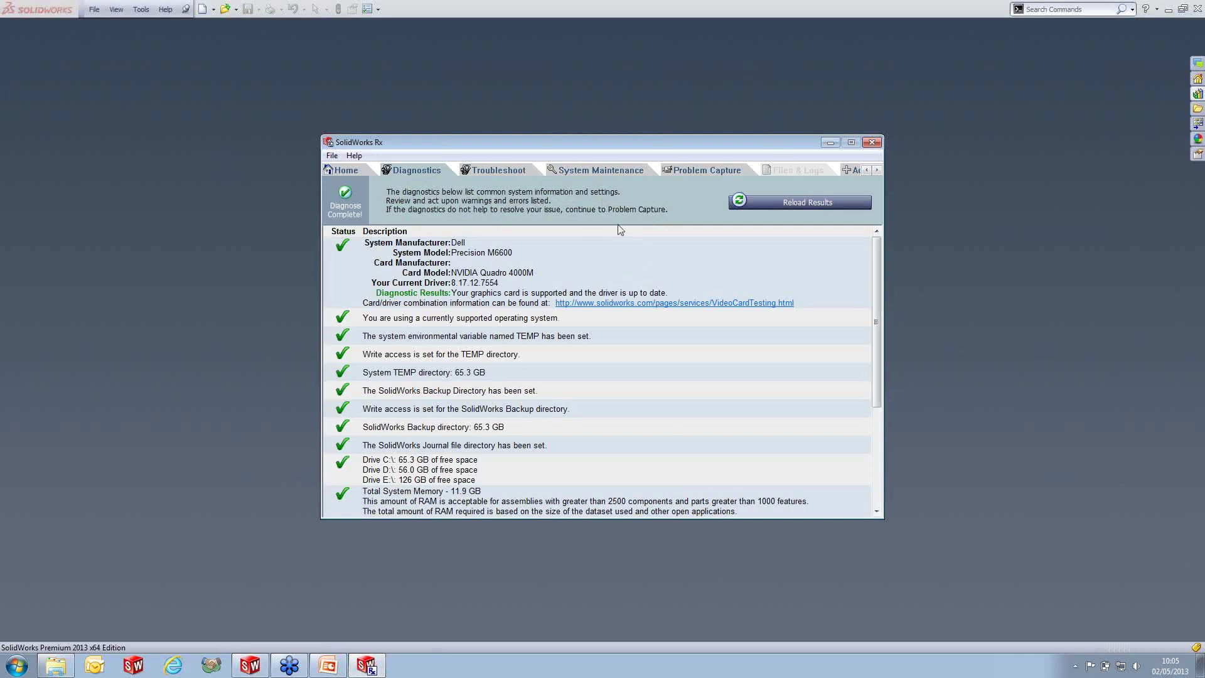
left_click(831, 201)
- Return to the PowerPoint slideshow and advance to slide 2, 'Diagnostics Tab'
left_click(329, 666)
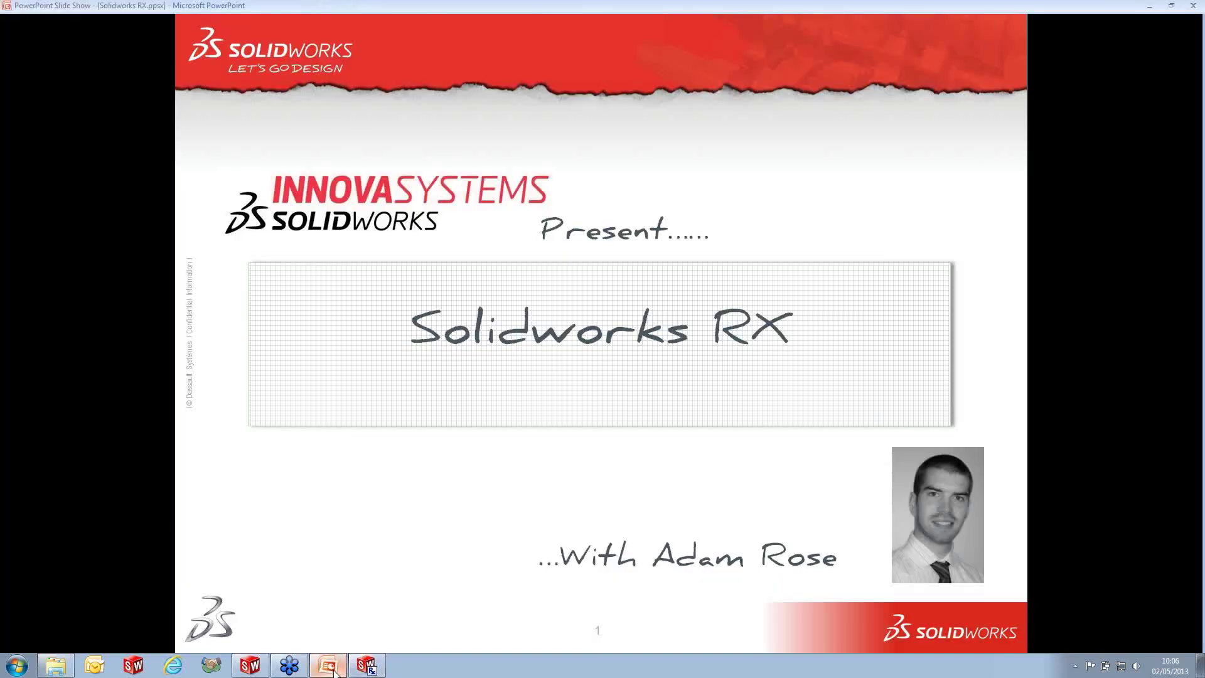
left_click(562, 325)
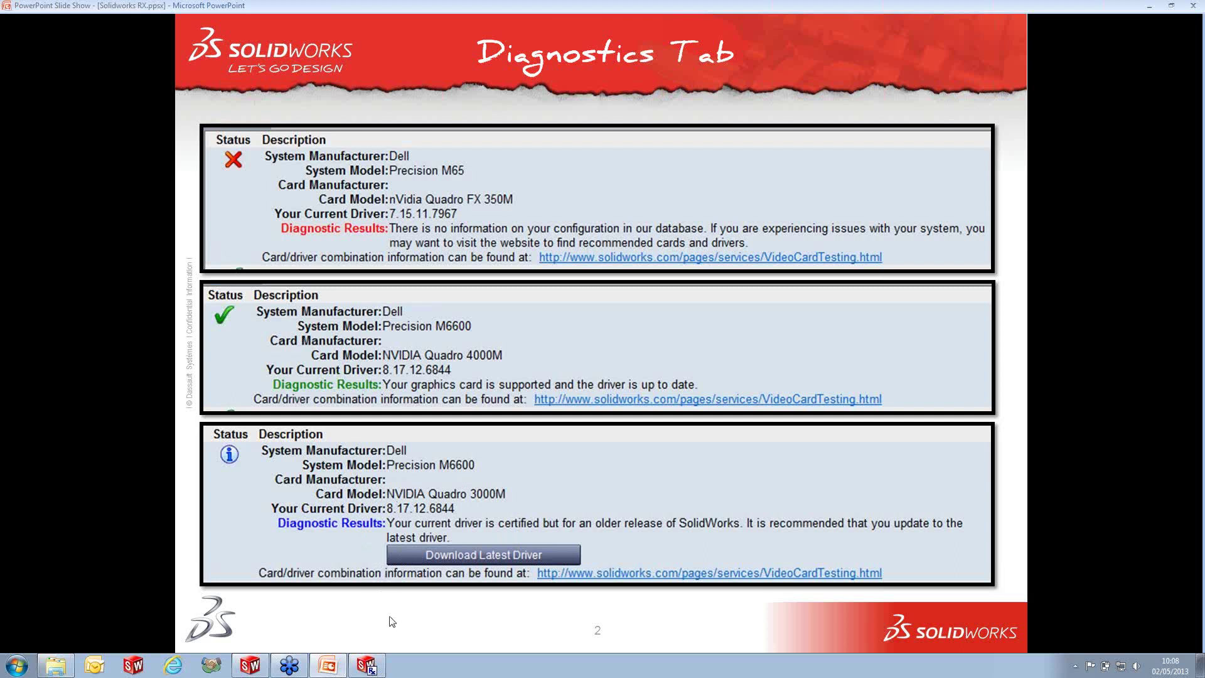
left_click(368, 666)
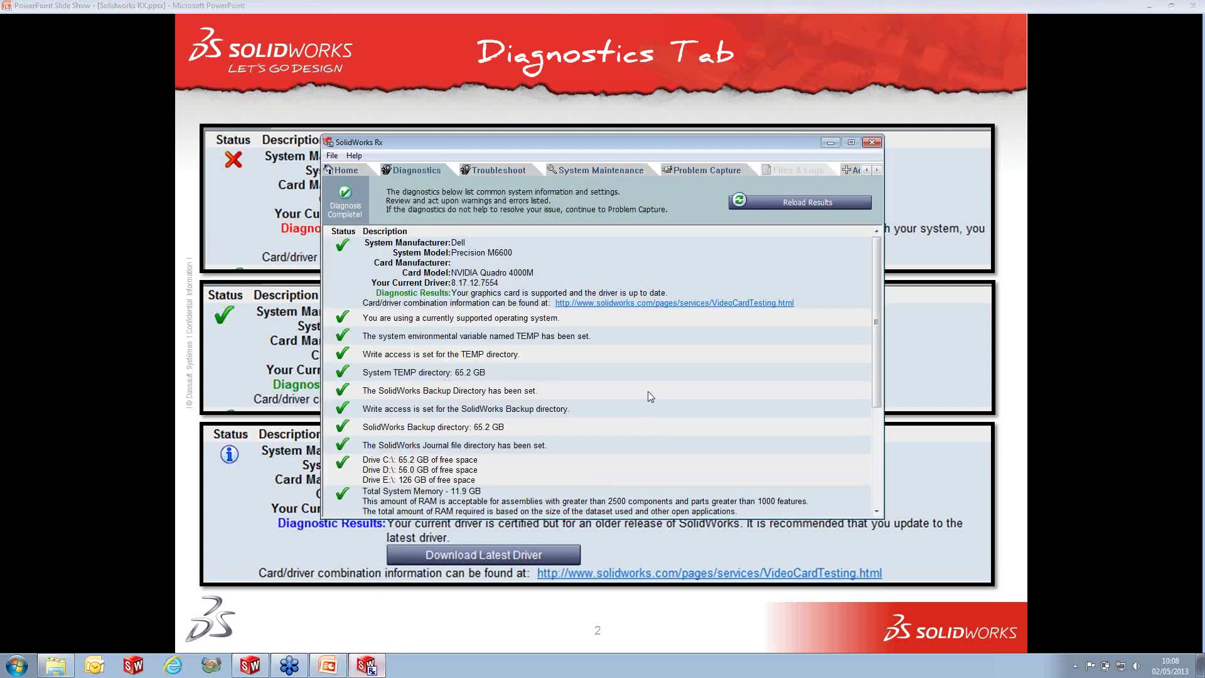
scroll(544, 333, "down", 2)
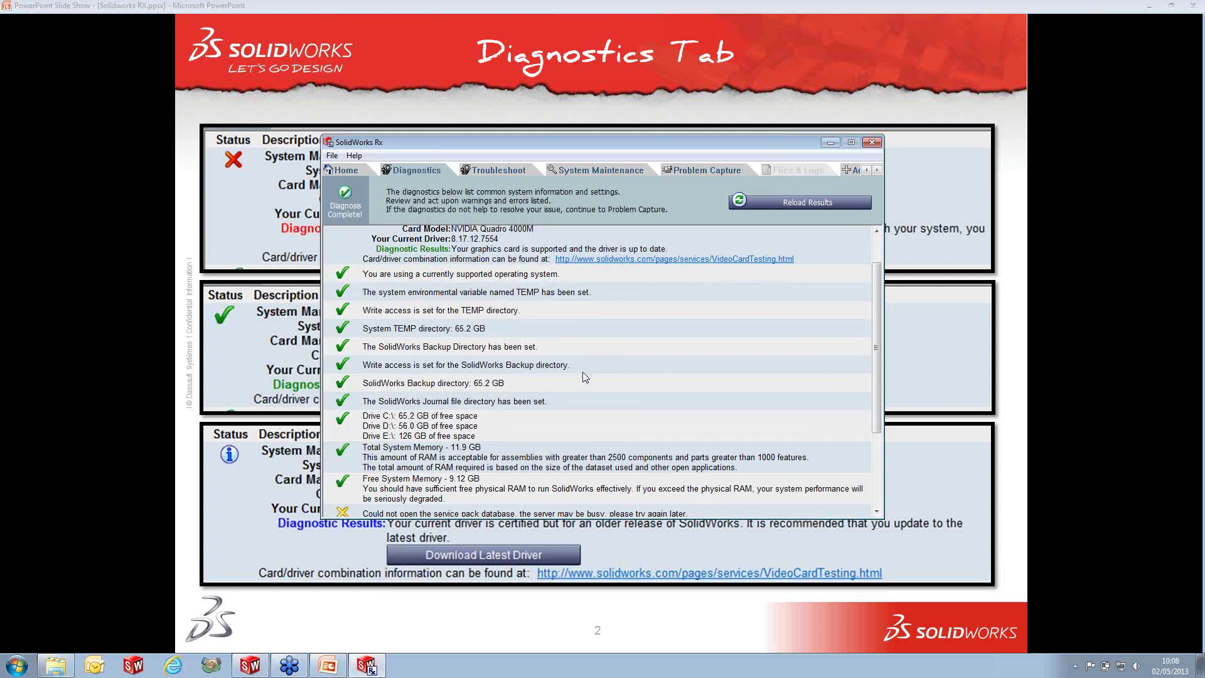
scroll(589, 364, "down", 2)
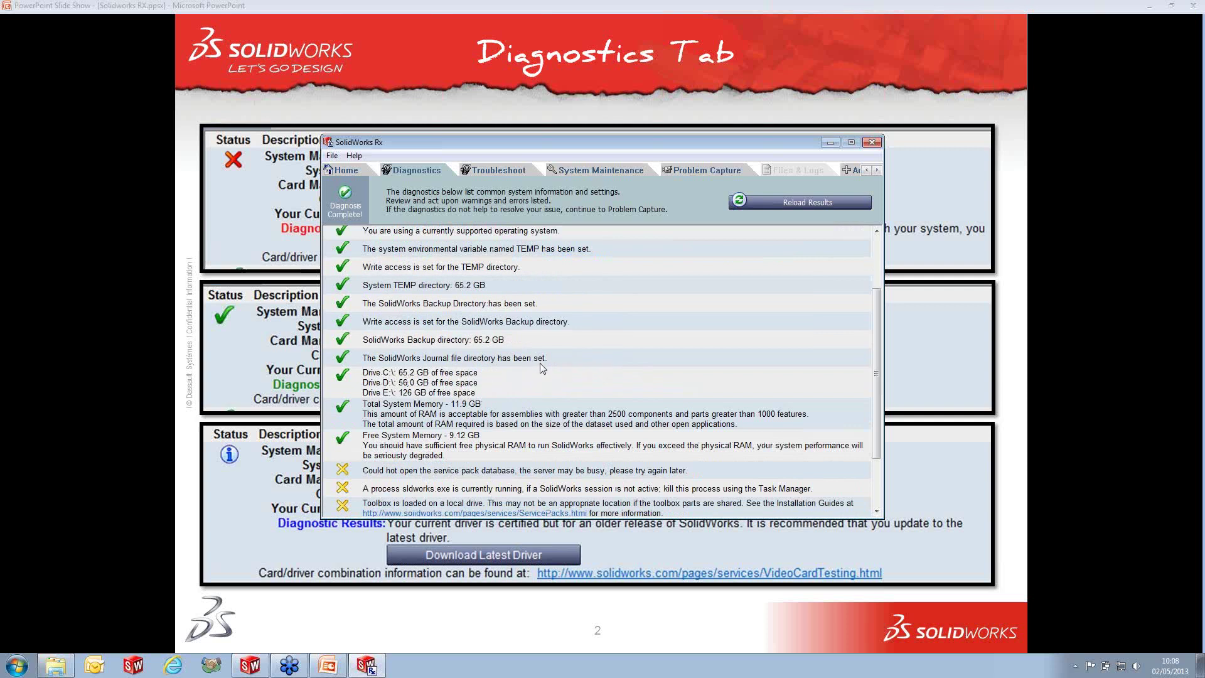
scroll(558, 375, "down", 4)
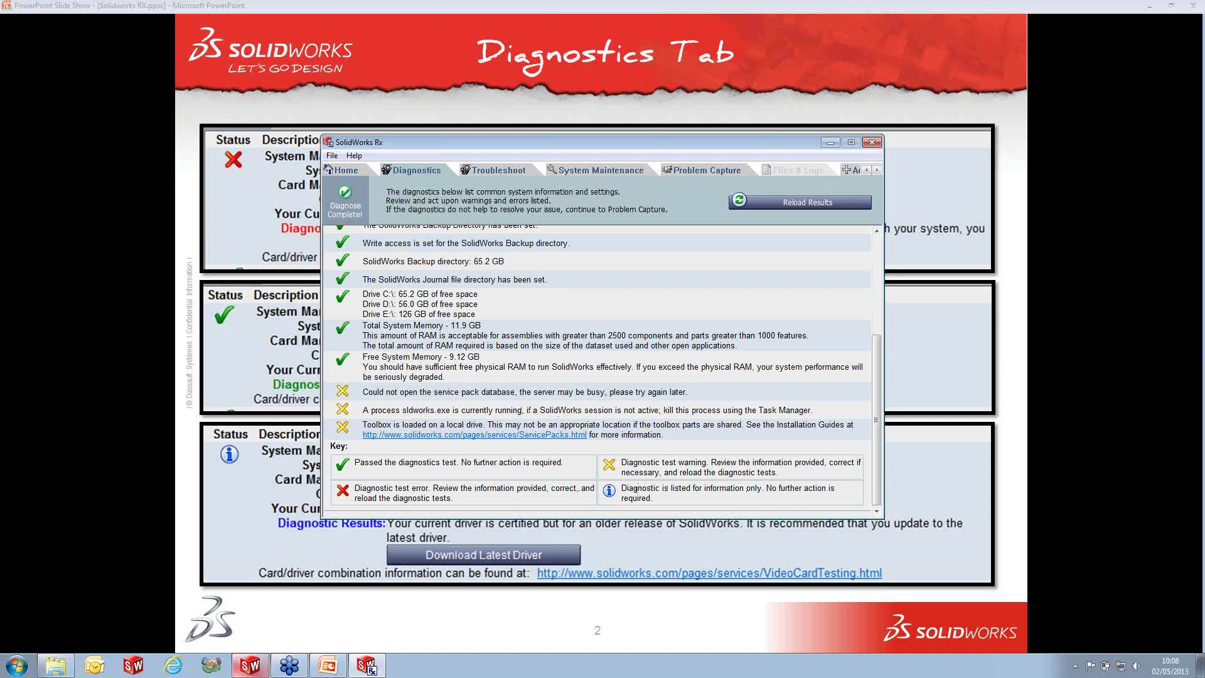
left_click(250, 664)
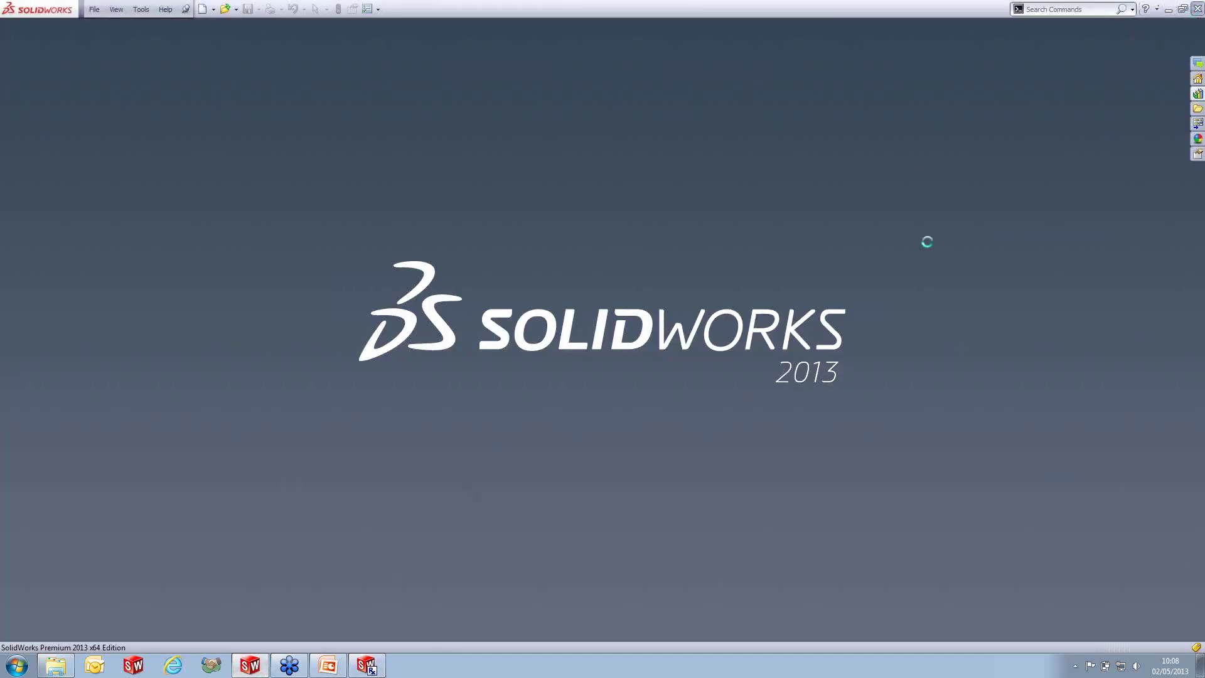
left_click(367, 664)
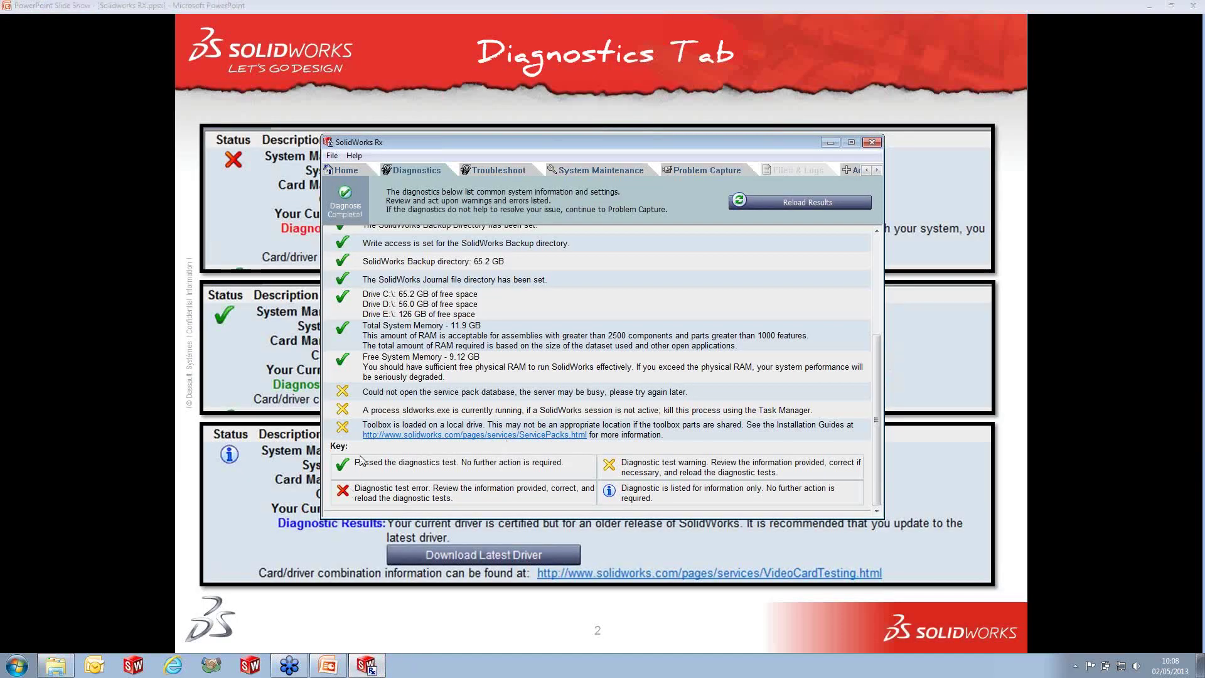
- Reload the diagnostics and scroll the list, now reporting SolidWorks as not running
left_click(773, 204)
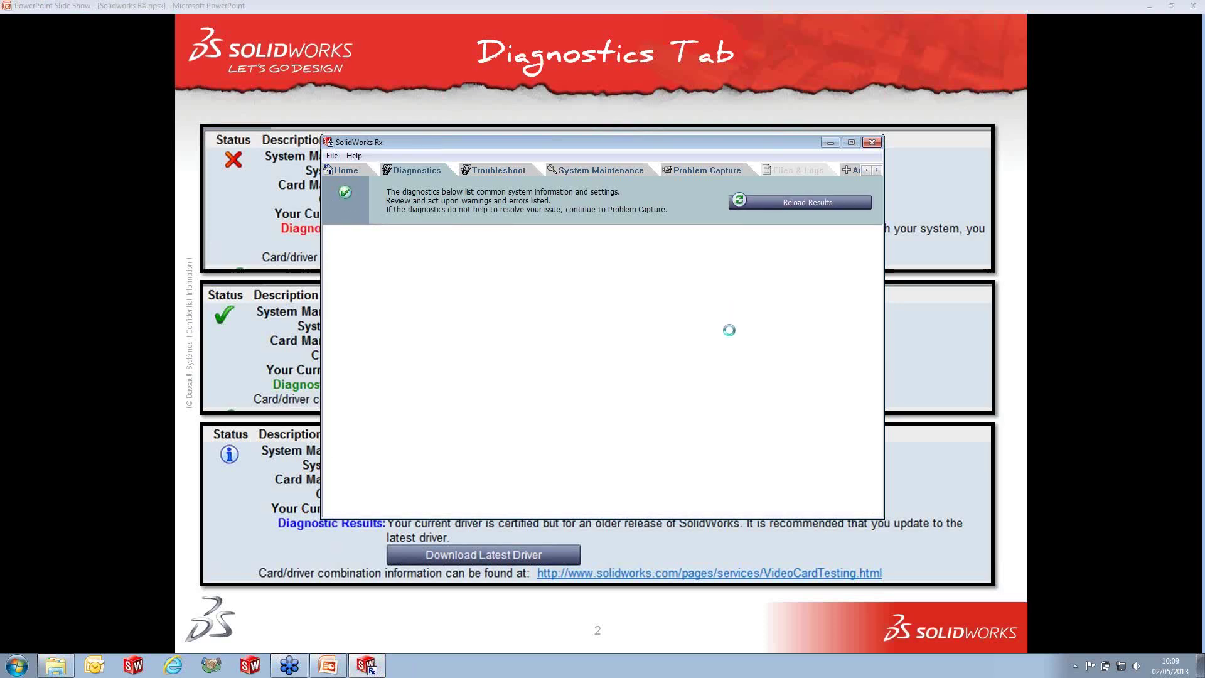
scroll(726, 356, "down", 5)
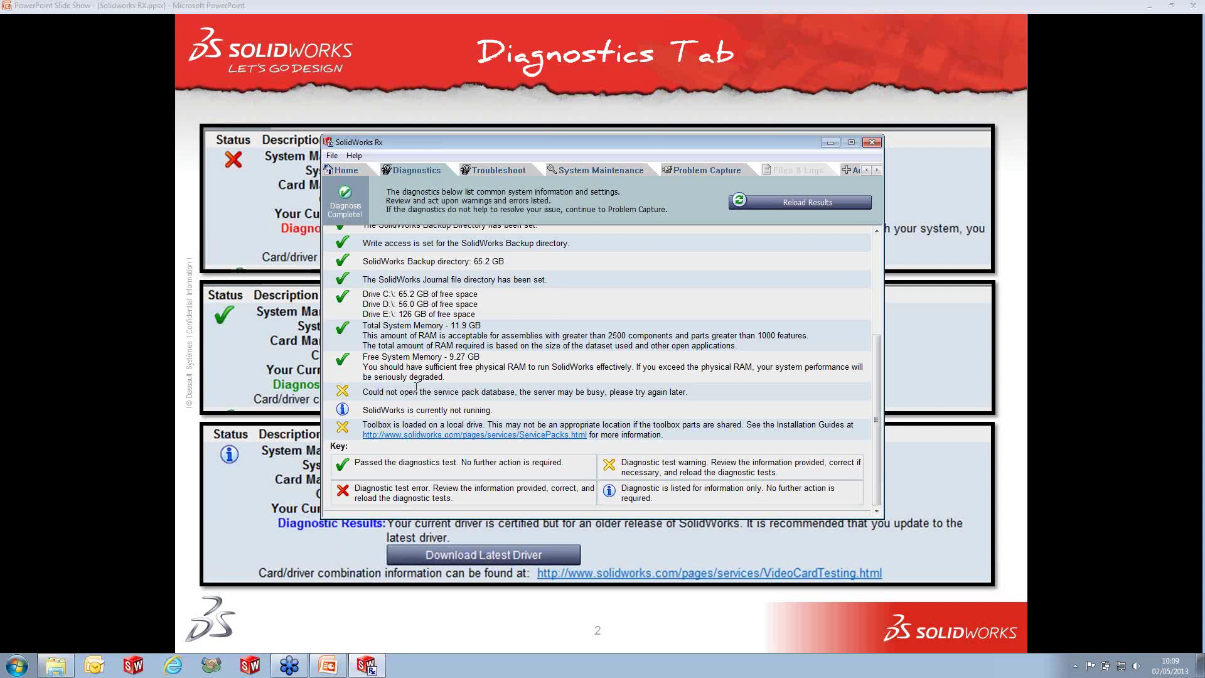
- Scroll back up and show the Troubleshoot tab listing Knowledge Base topics like Installation and Hardware
scroll(416, 388, "up", 5)
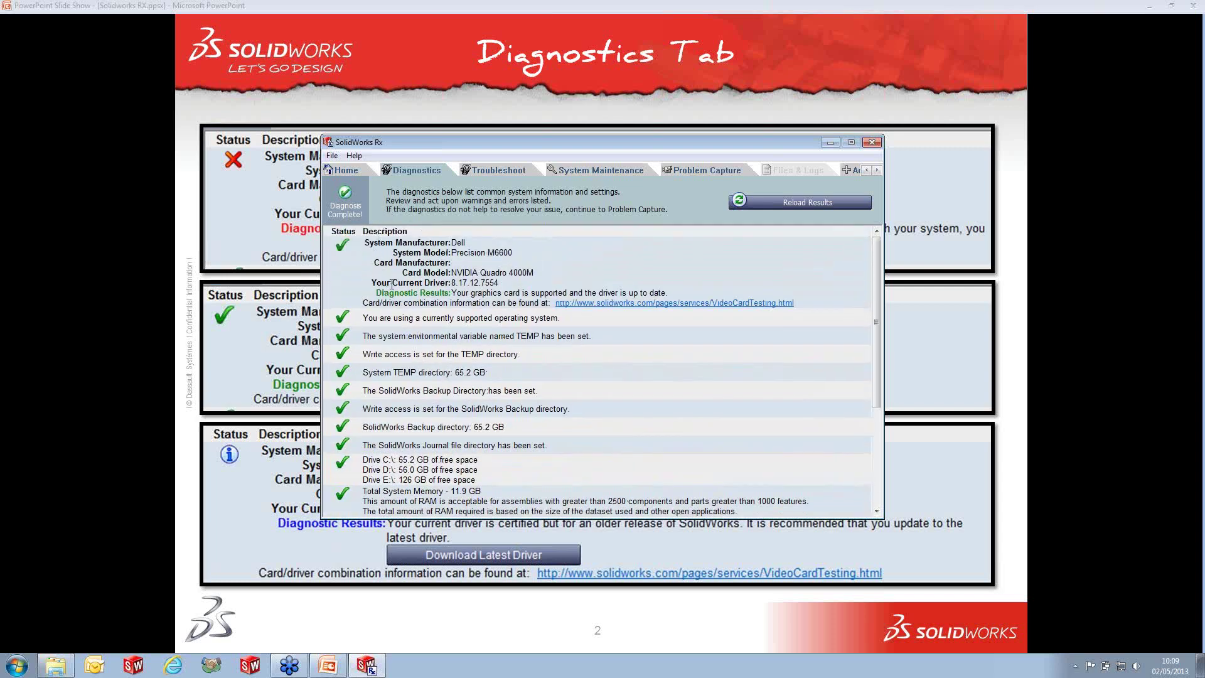
left_click(501, 170)
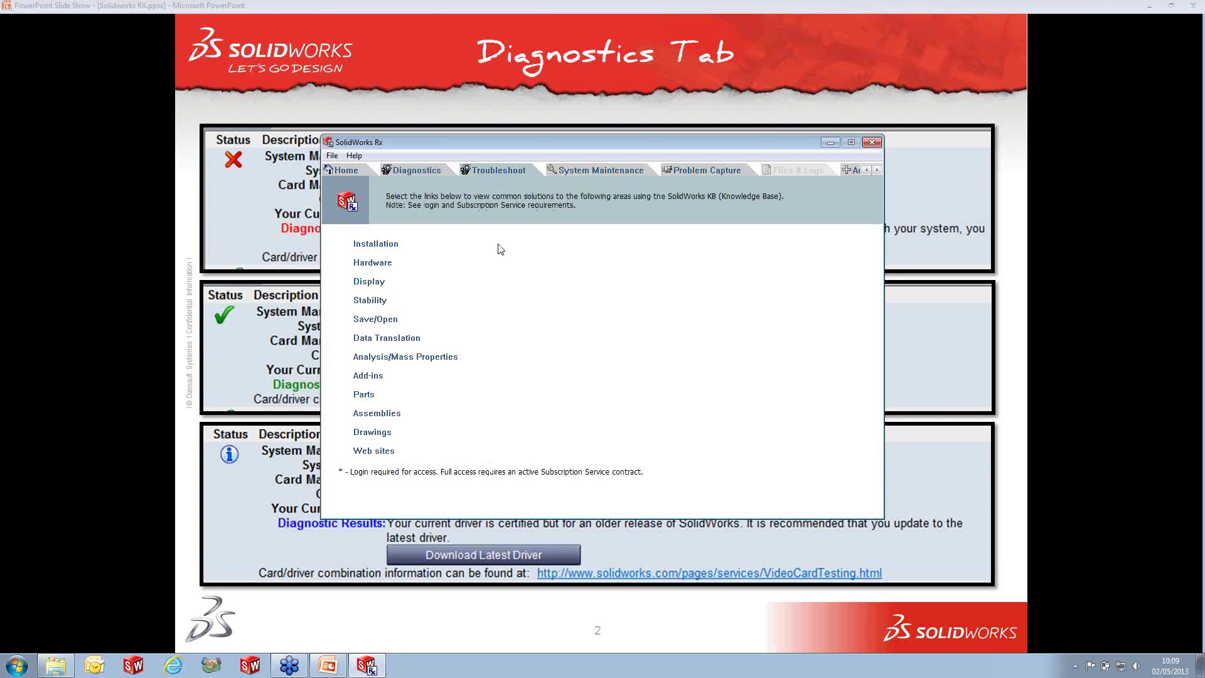
- Follow the Installation topic and sign in to the Customer Portal with the account e-mail and password
left_click(386, 242)
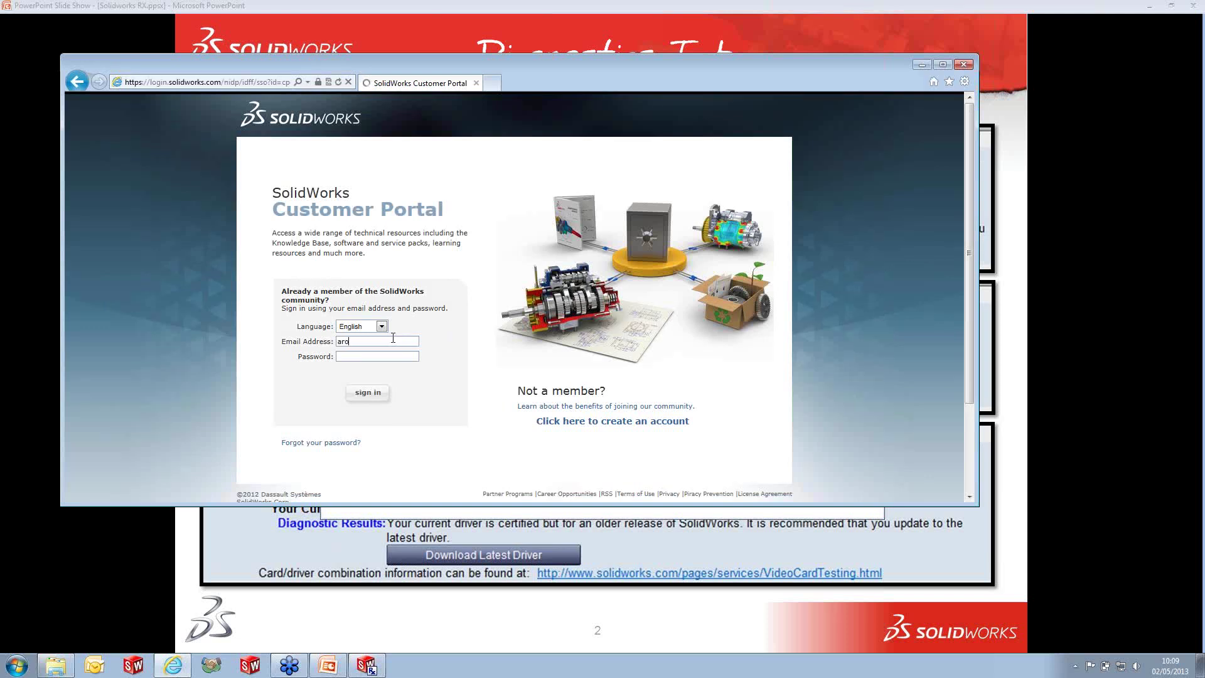
type("se1")
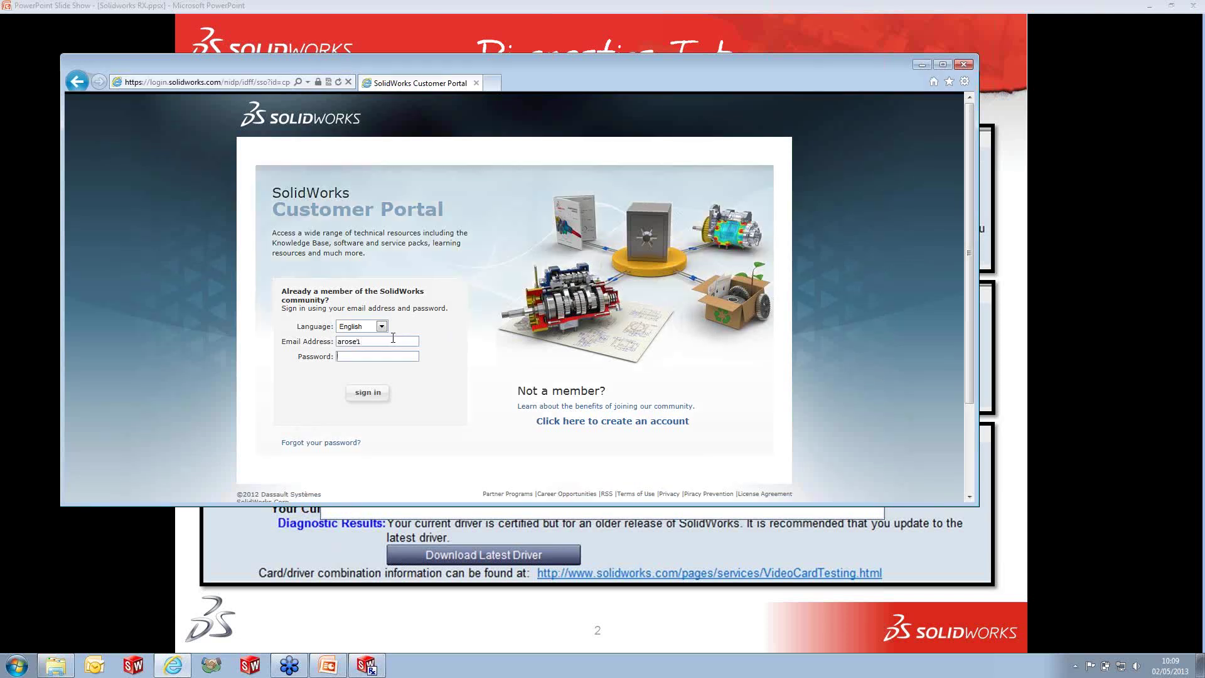
type("•••••••••")
left_click(369, 394)
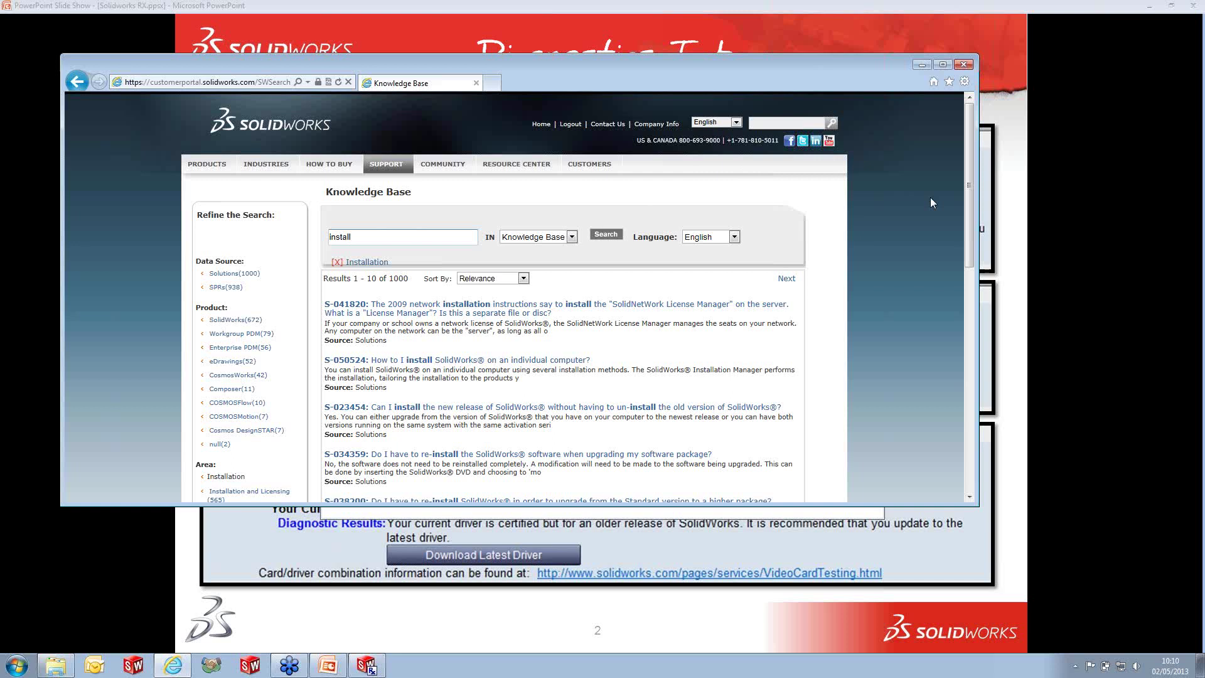
- Search the Knowledge Base for 'install 1603'
left_click_drag(969, 172, 970, 211)
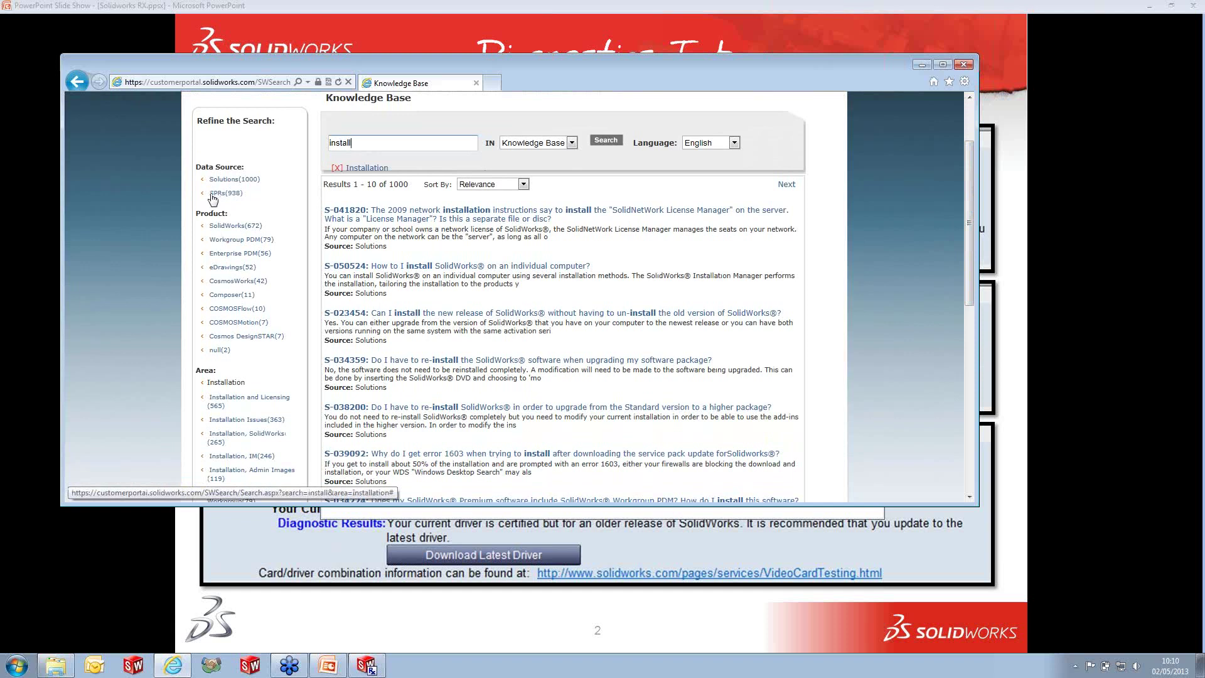
left_click(366, 147)
type("163")
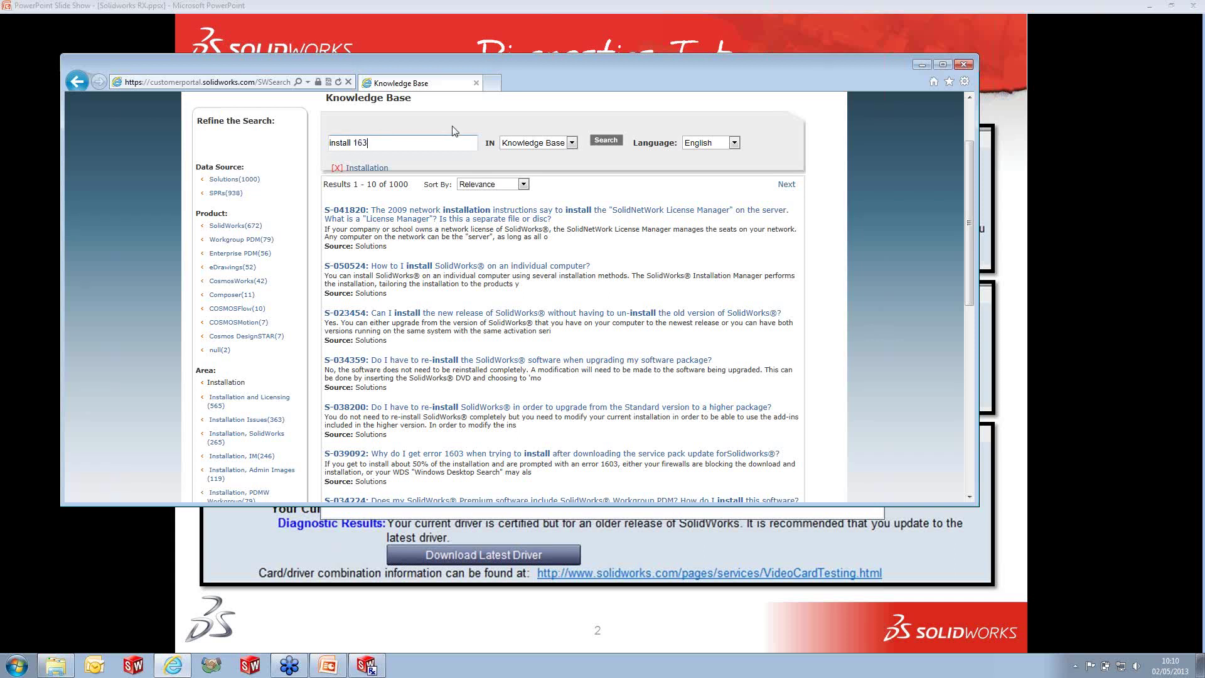
key("BackSpace")
type("03")
left_click(601, 143)
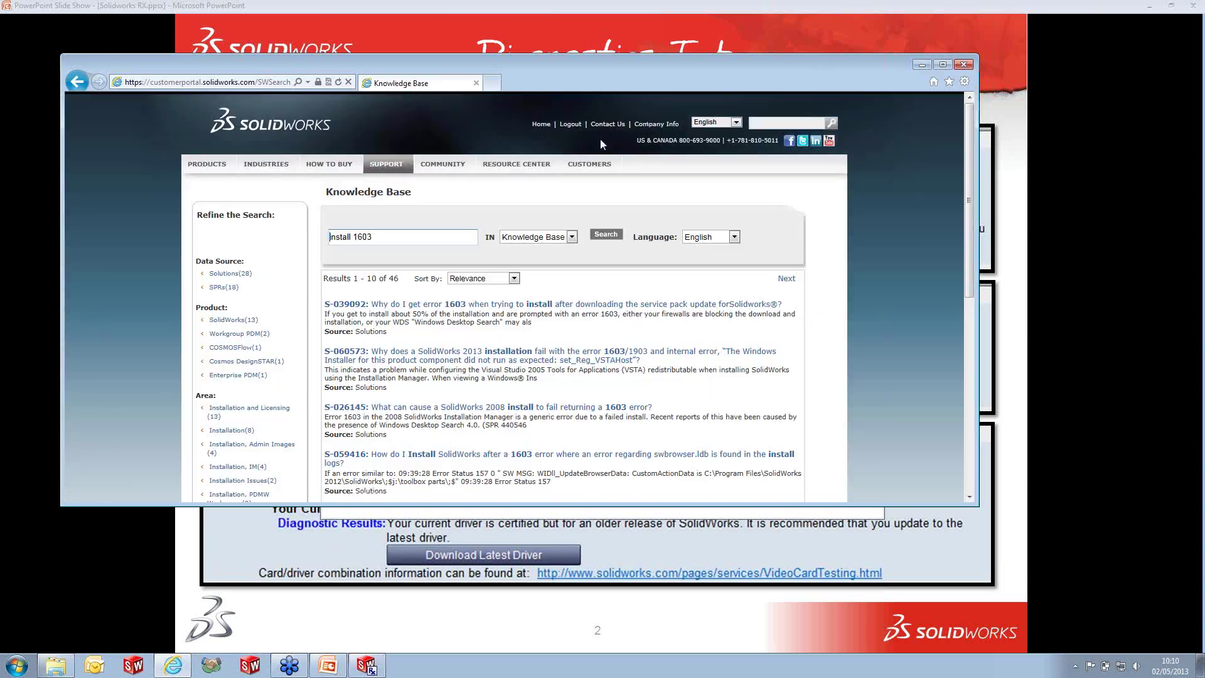
- Open solution S-039092 about error 1603 from the search results
scroll(532, 284, "down", 2)
scroll(546, 264, "down", 2)
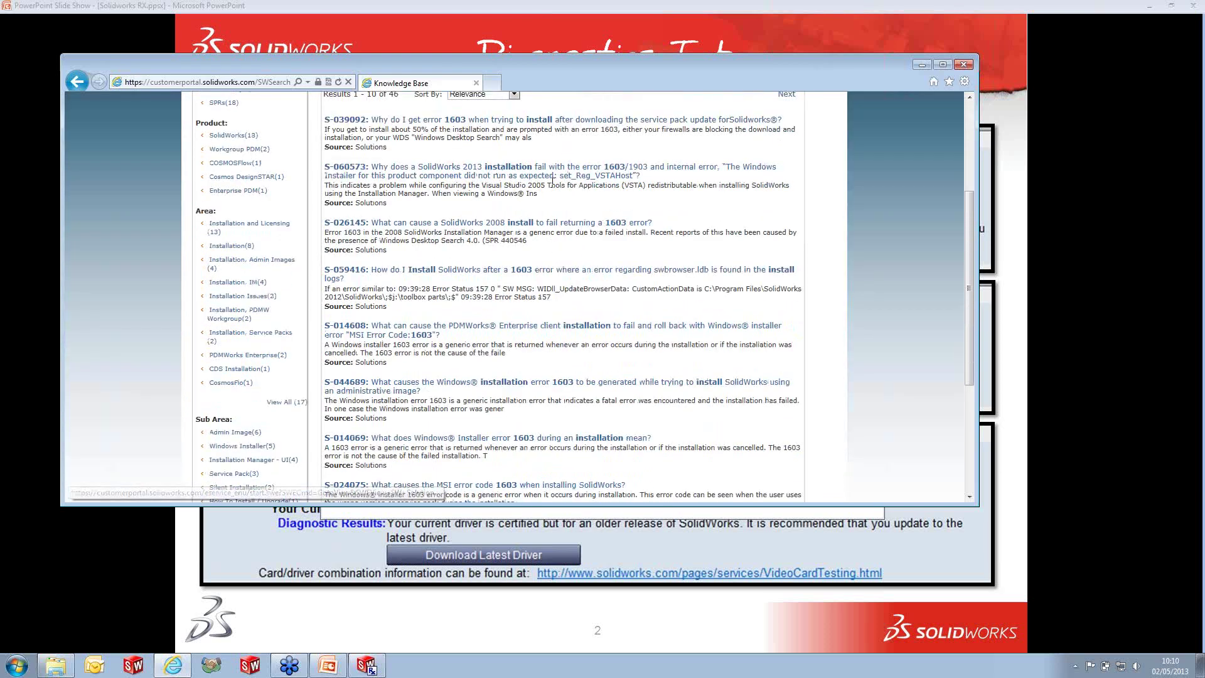
left_click(604, 120)
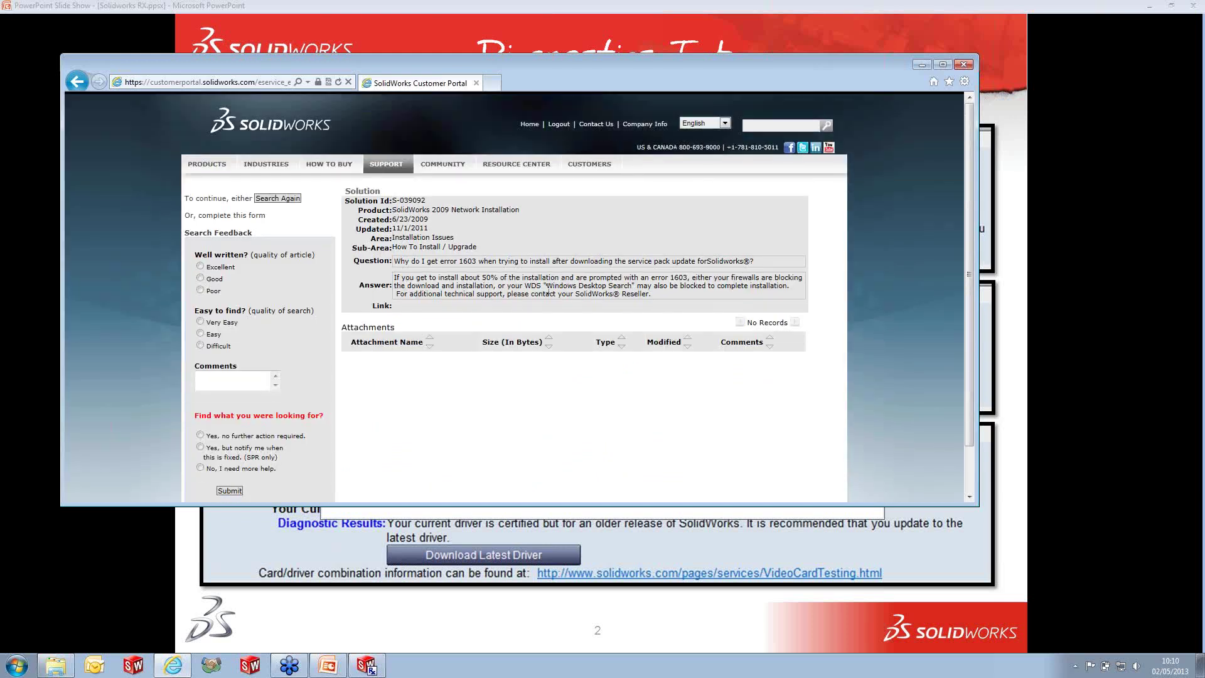
- Close the portal browser and show SolidWorks Rx's System Maintenance cleanup folders
left_click(965, 64)
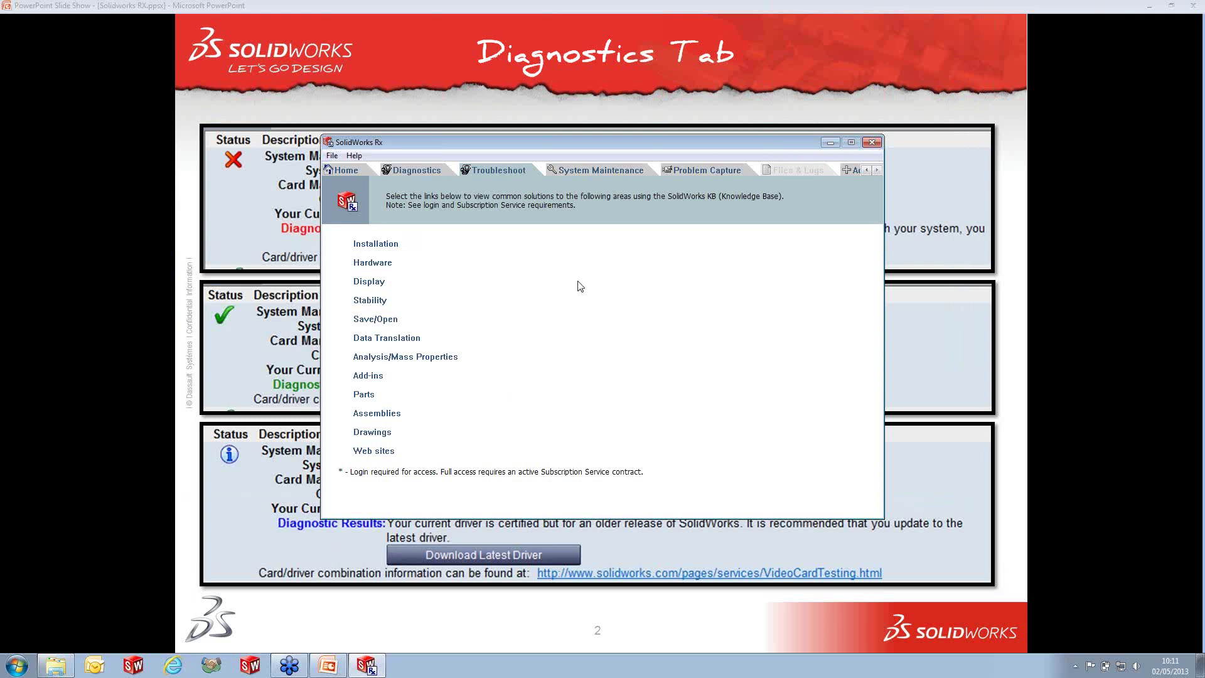
left_click(593, 176)
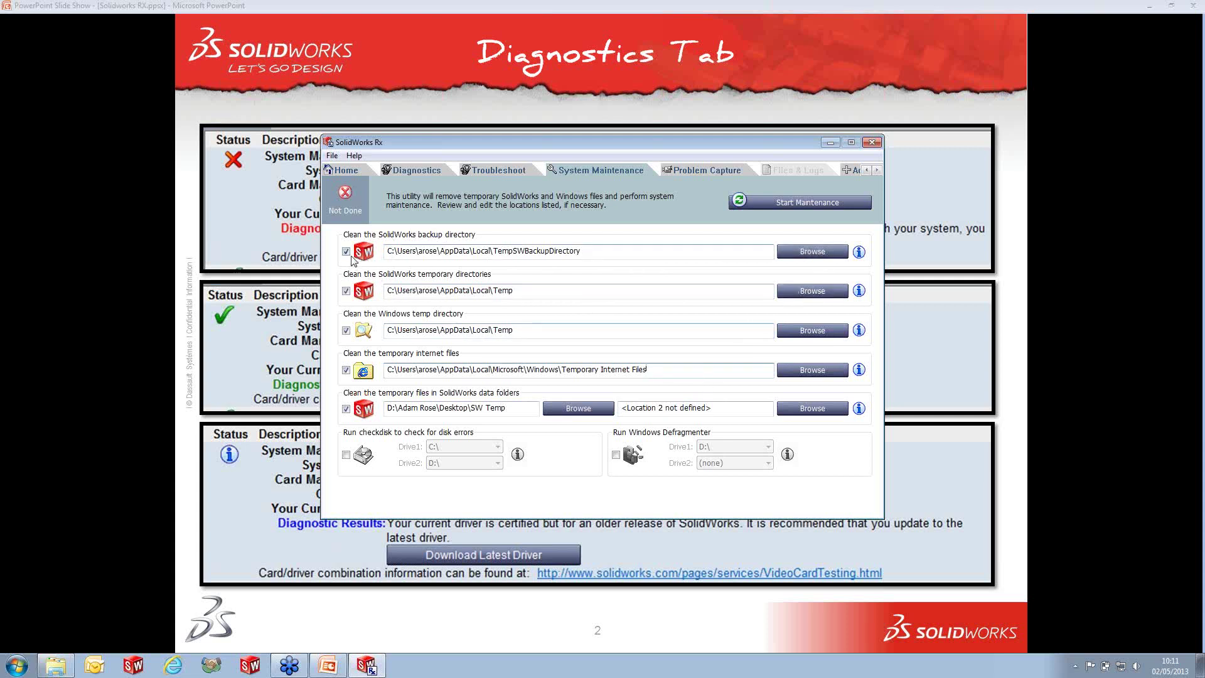
- Exclude SolidWorks temporary directories, enable checkdisk on C:\ and D:\, and enable Windows Defragmenter
left_click(346, 291)
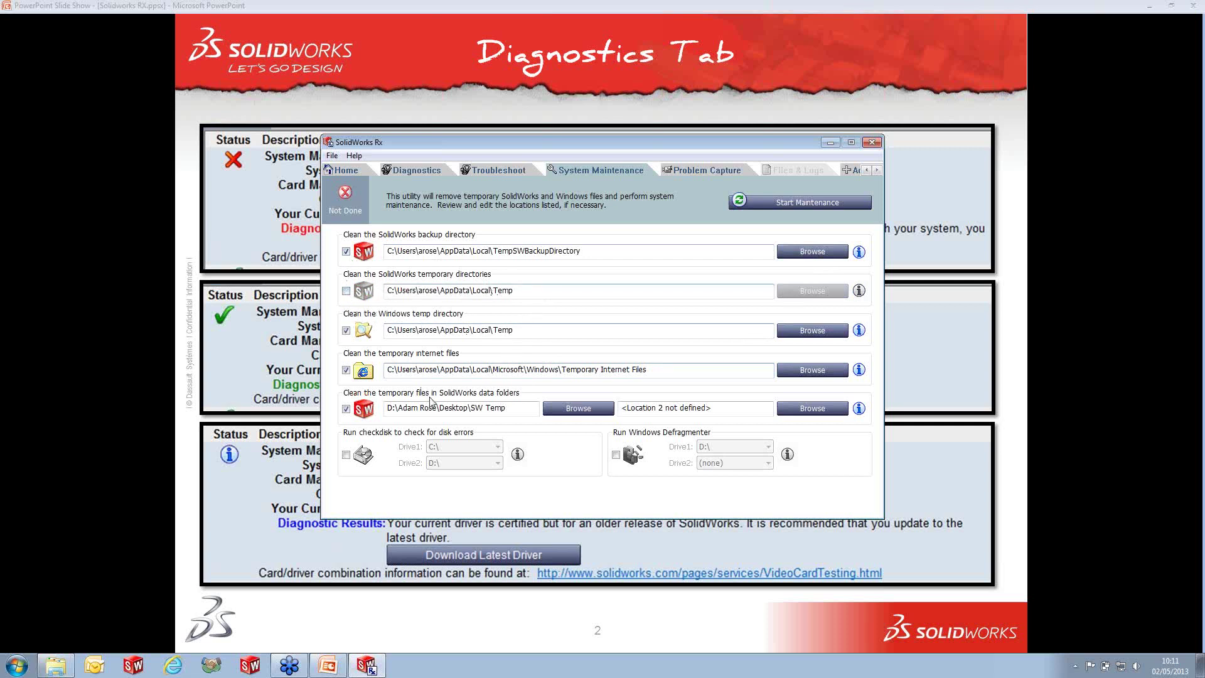
left_click(346, 455)
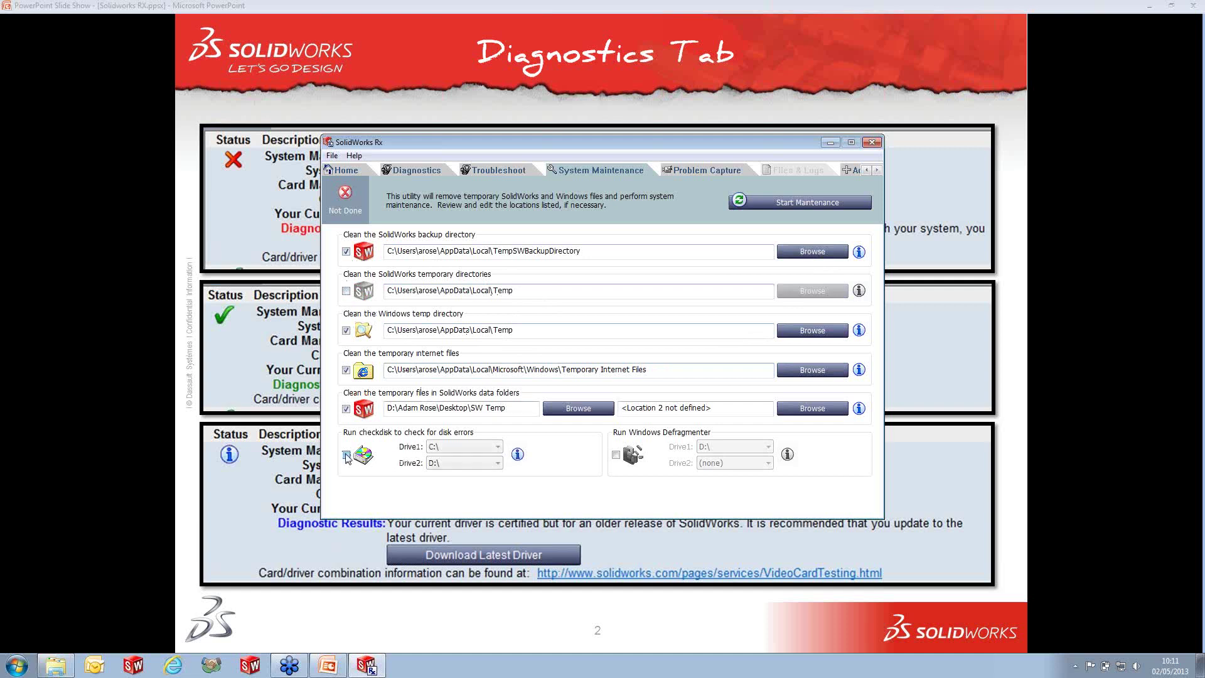
left_click(480, 446)
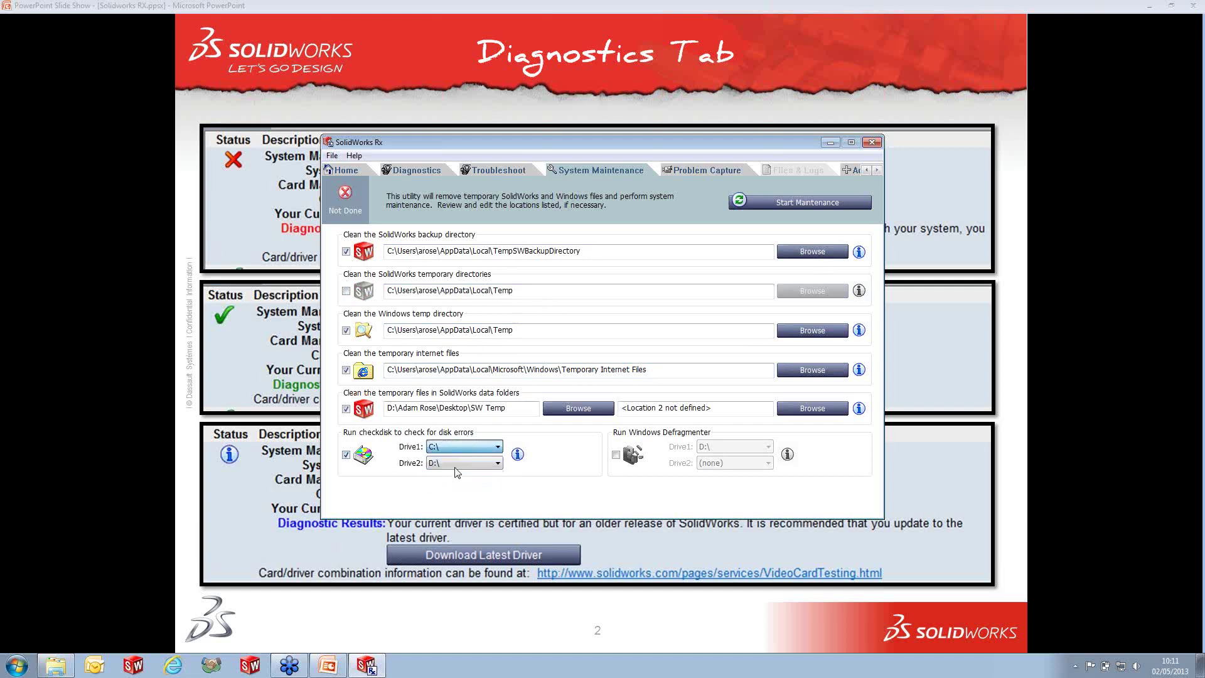
left_click(464, 466)
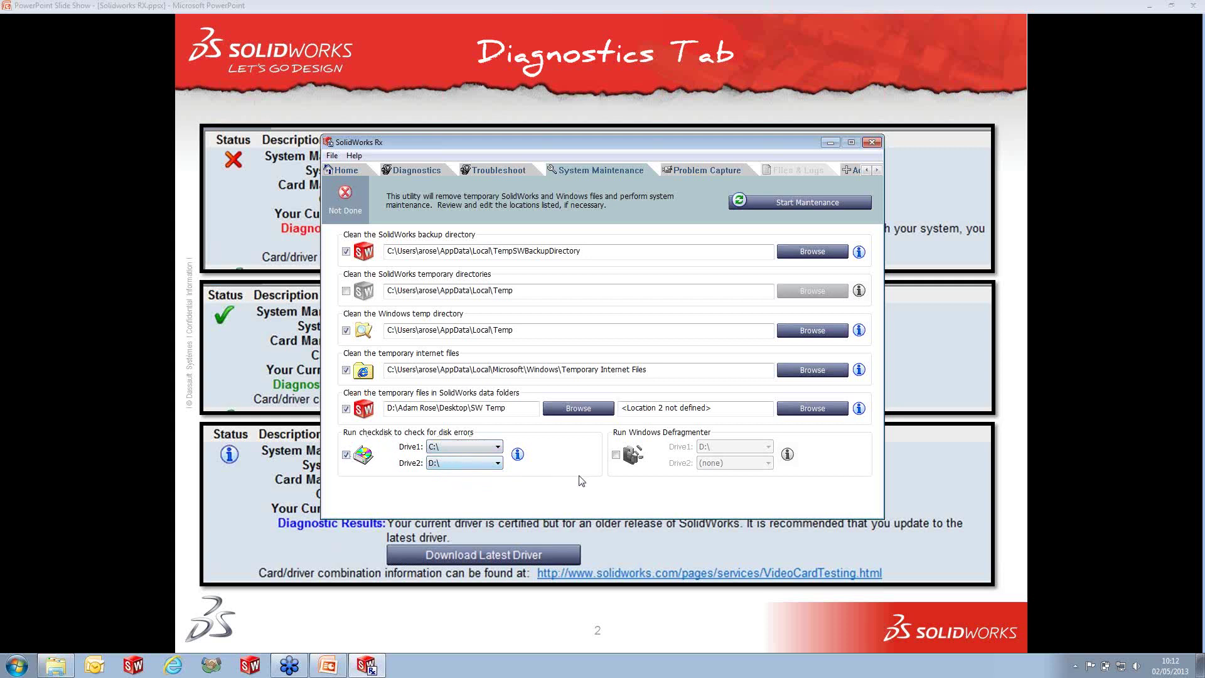
left_click(615, 455)
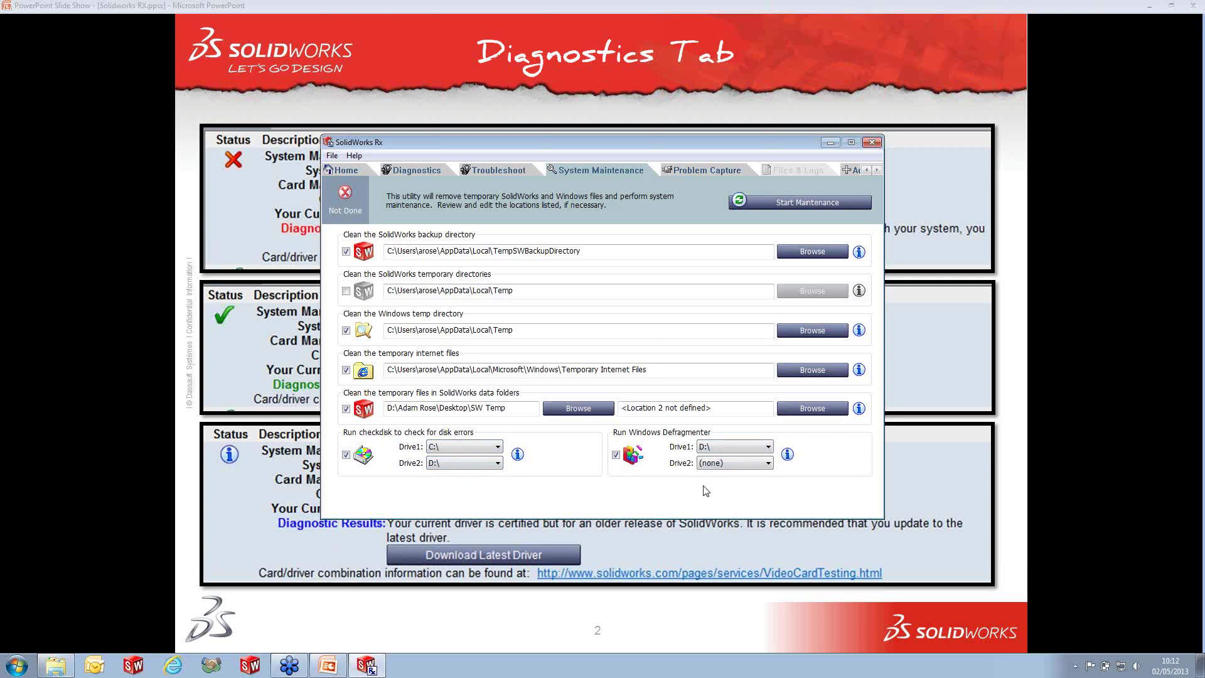
- Schedule the maintenance to run weekly at 17:30 and confirm the schedule
left_click(787, 201)
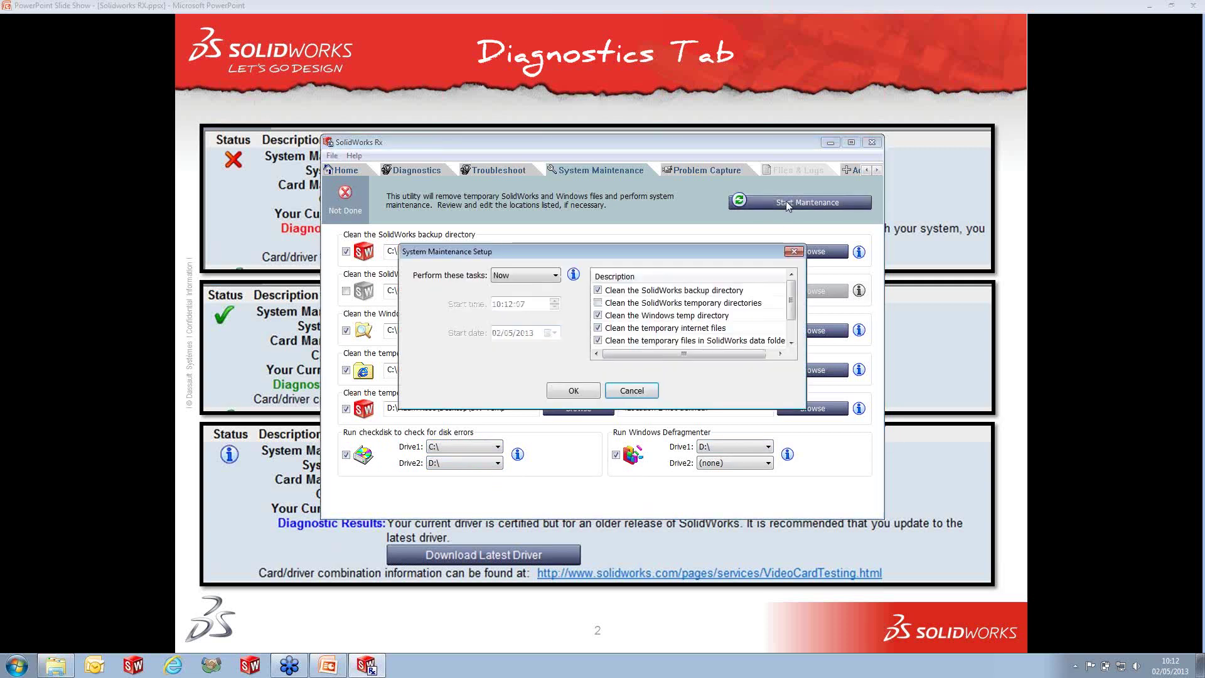
left_click(525, 277)
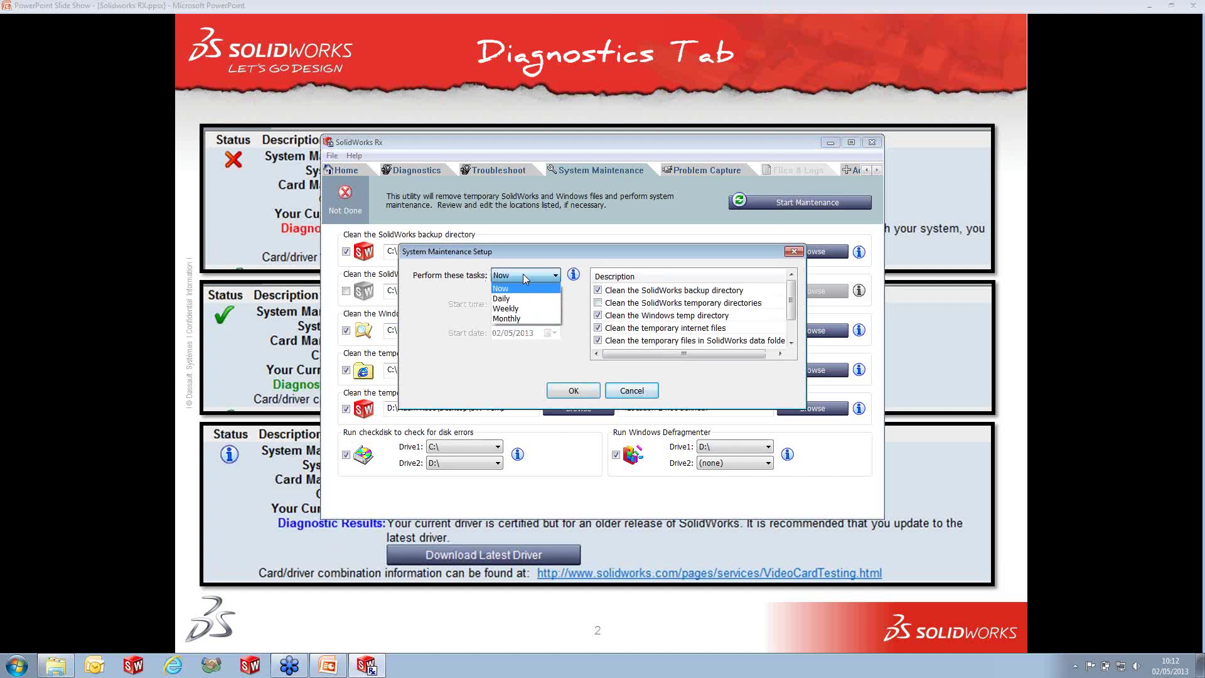
left_click(529, 310)
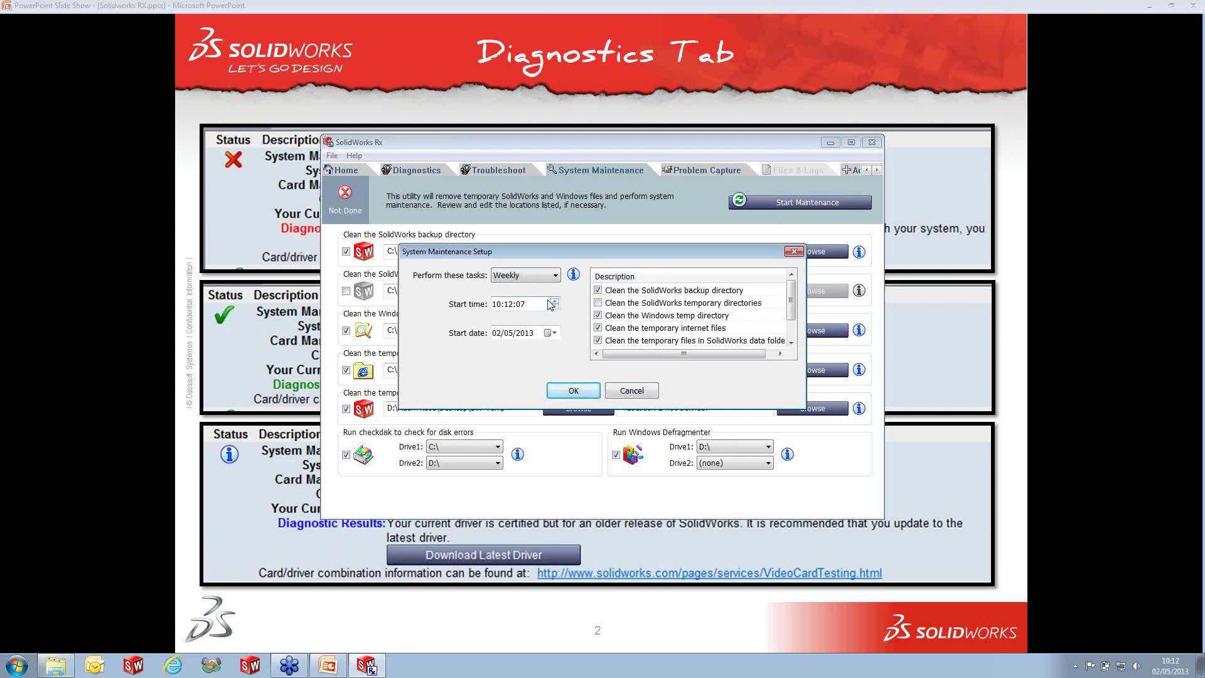
left_click(548, 306)
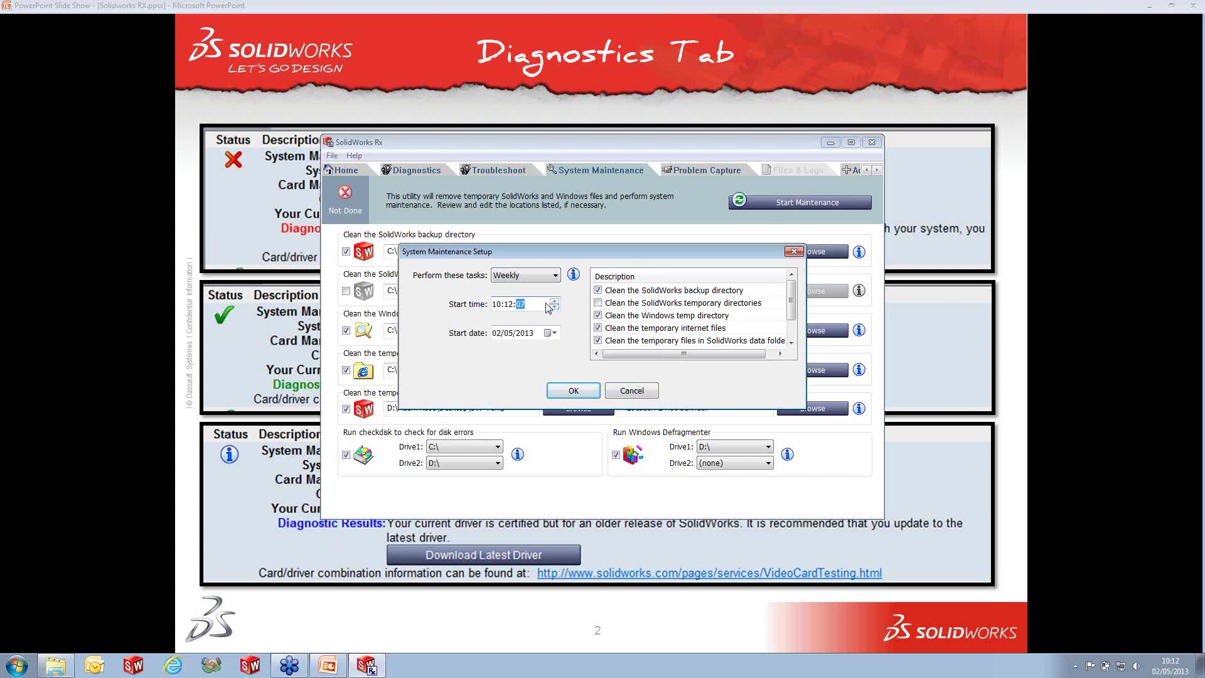
left_click(503, 307)
type("7")
left_click(512, 307)
left_click(535, 307)
left_click(589, 391)
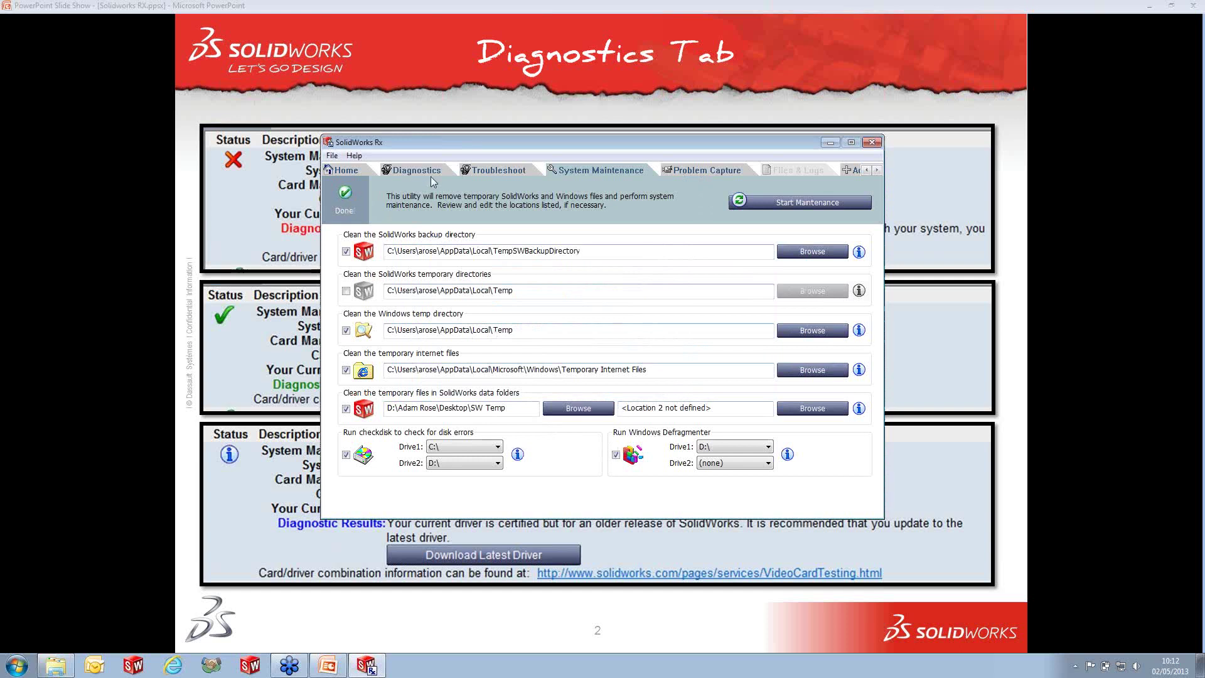
- Choose Record Video under Problem Capture Step 1, launching SolidWorks 2013
left_click(717, 168)
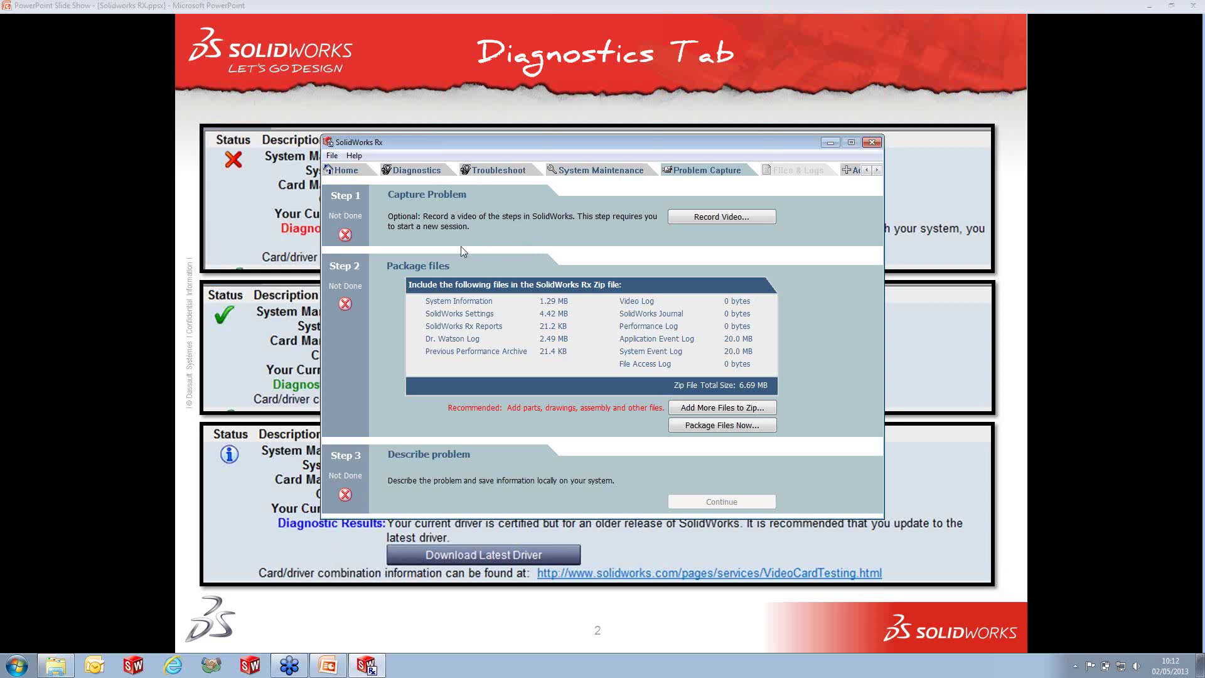
left_click(706, 217)
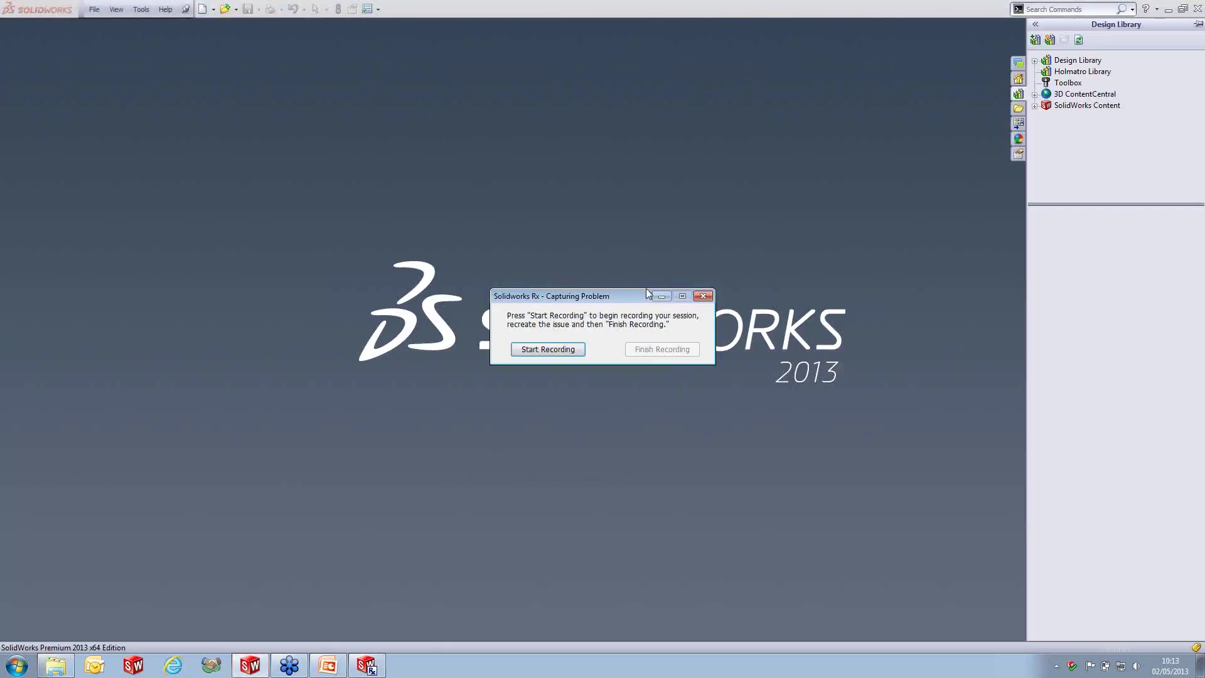
- Start recording the problem session and bring up the Recent Documents gallery with R
left_click_drag(628, 297, 1076, 555)
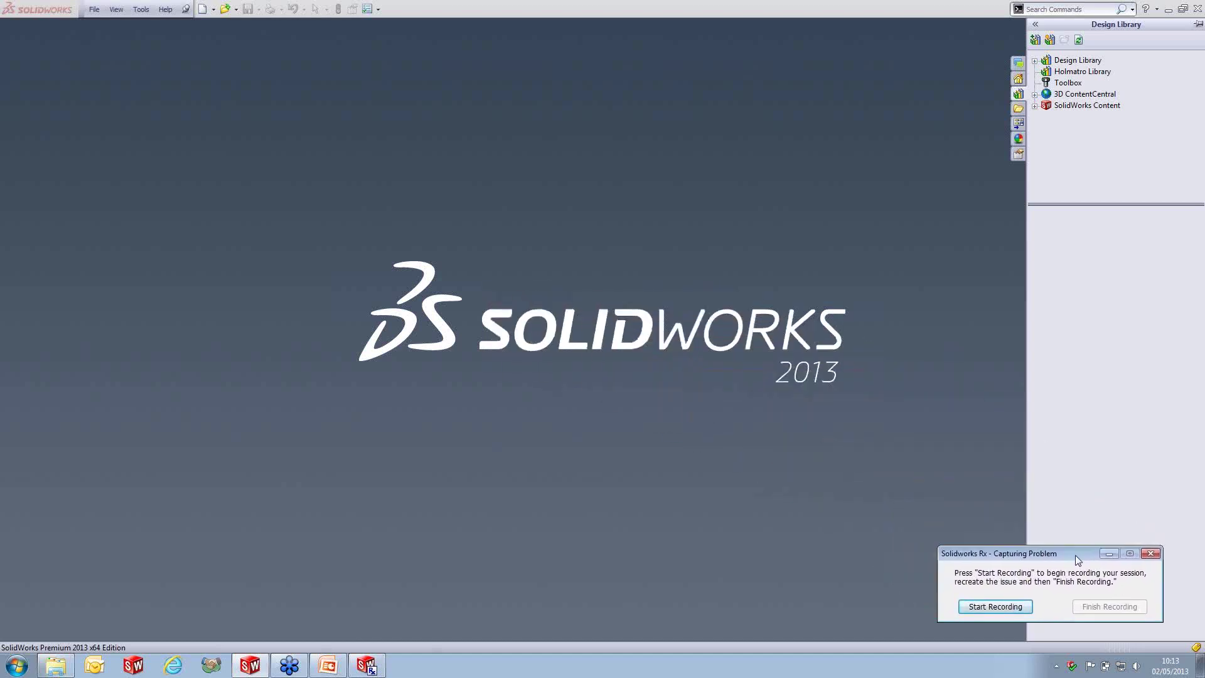
left_click(1012, 608)
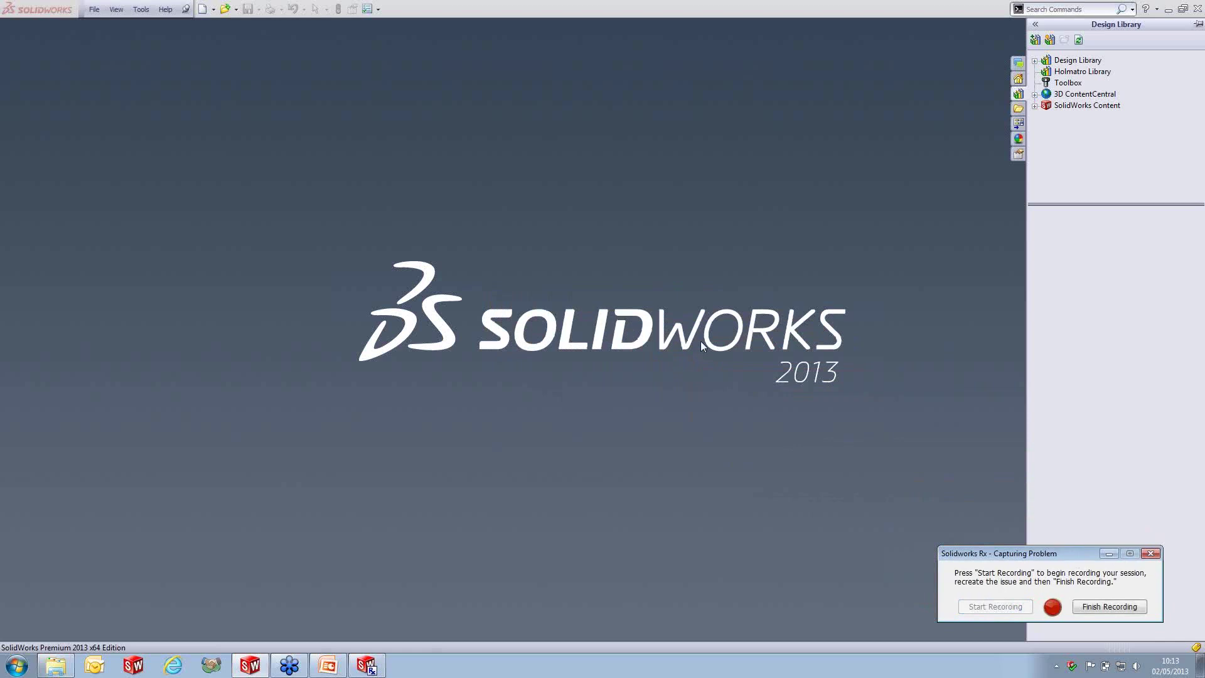
key("r")
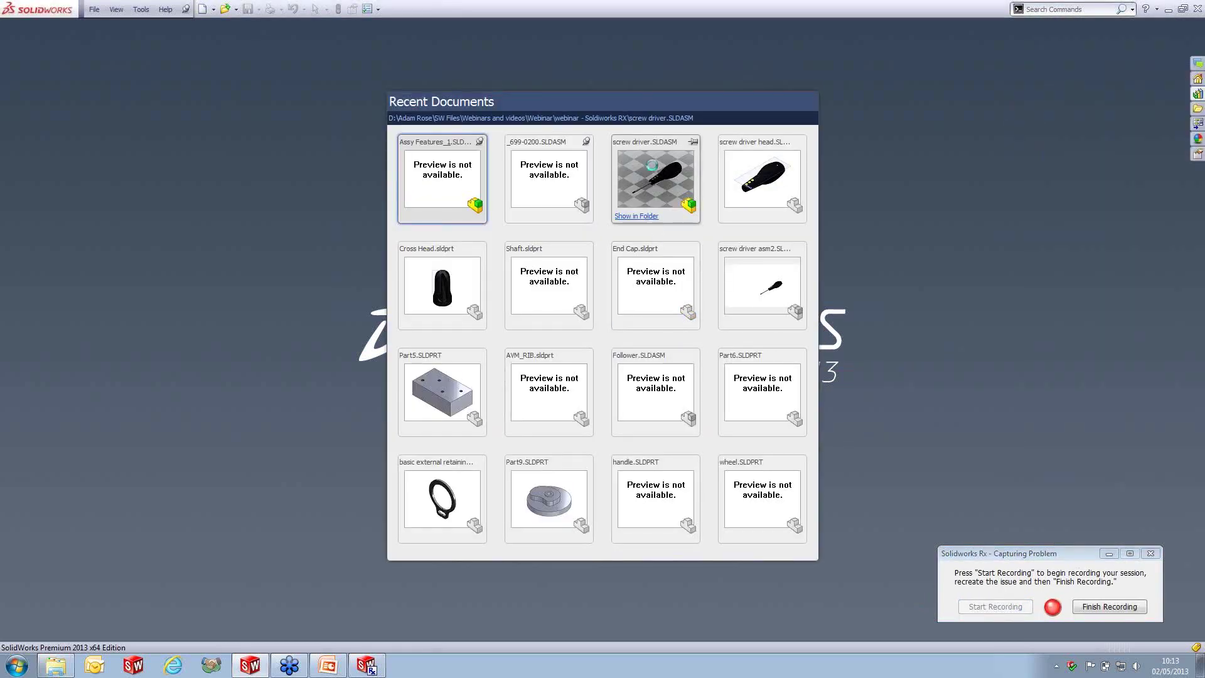
- Open screw driver.SLDASM, orbit and zoom around it, then restore the Camera1 view
left_click(652, 166)
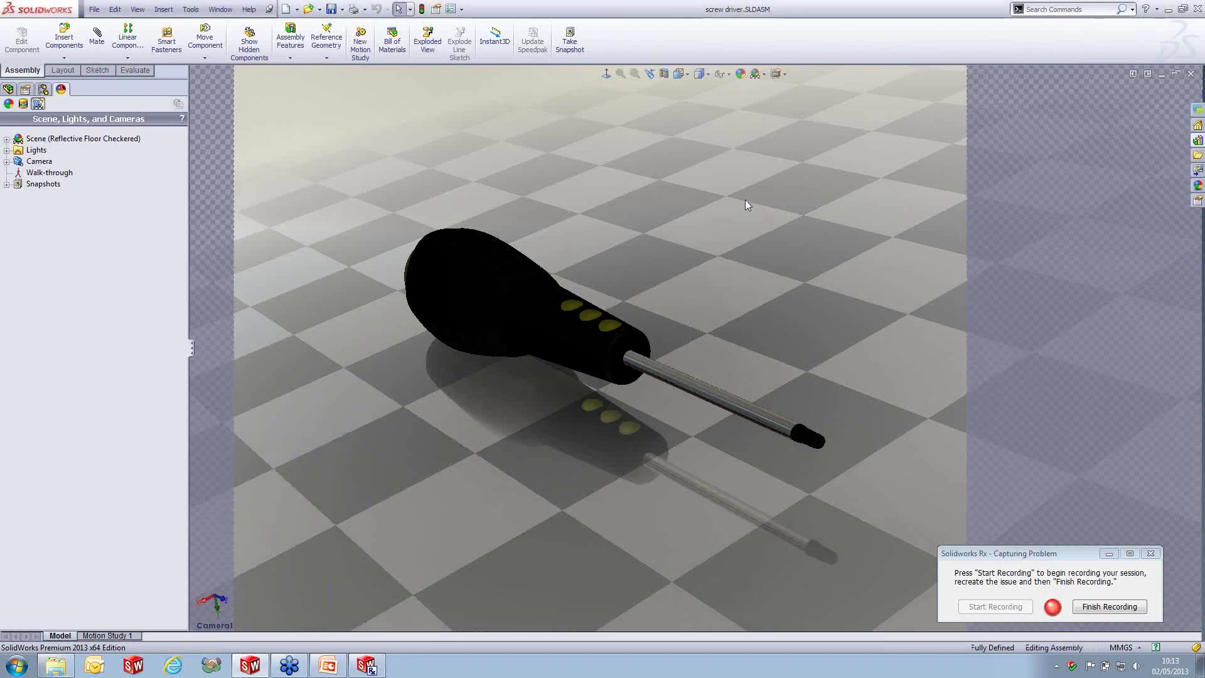
key("space")
middle_click_drag(746, 202, 799, 296)
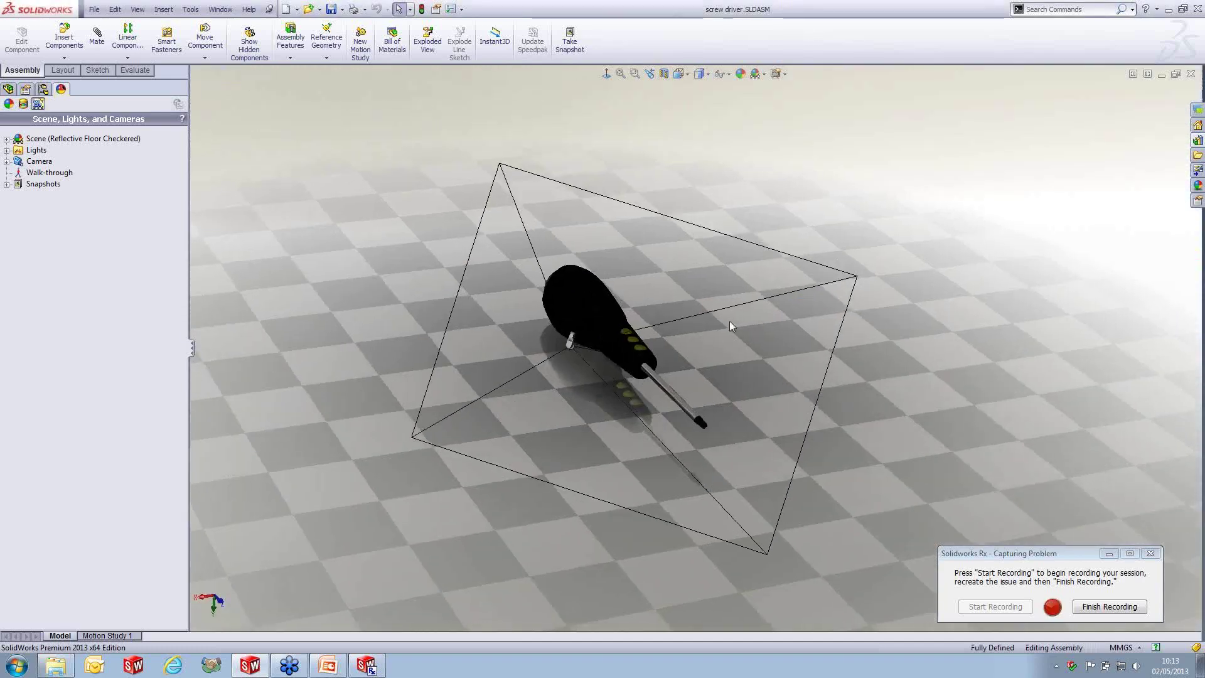
scroll(672, 313, "down", 3)
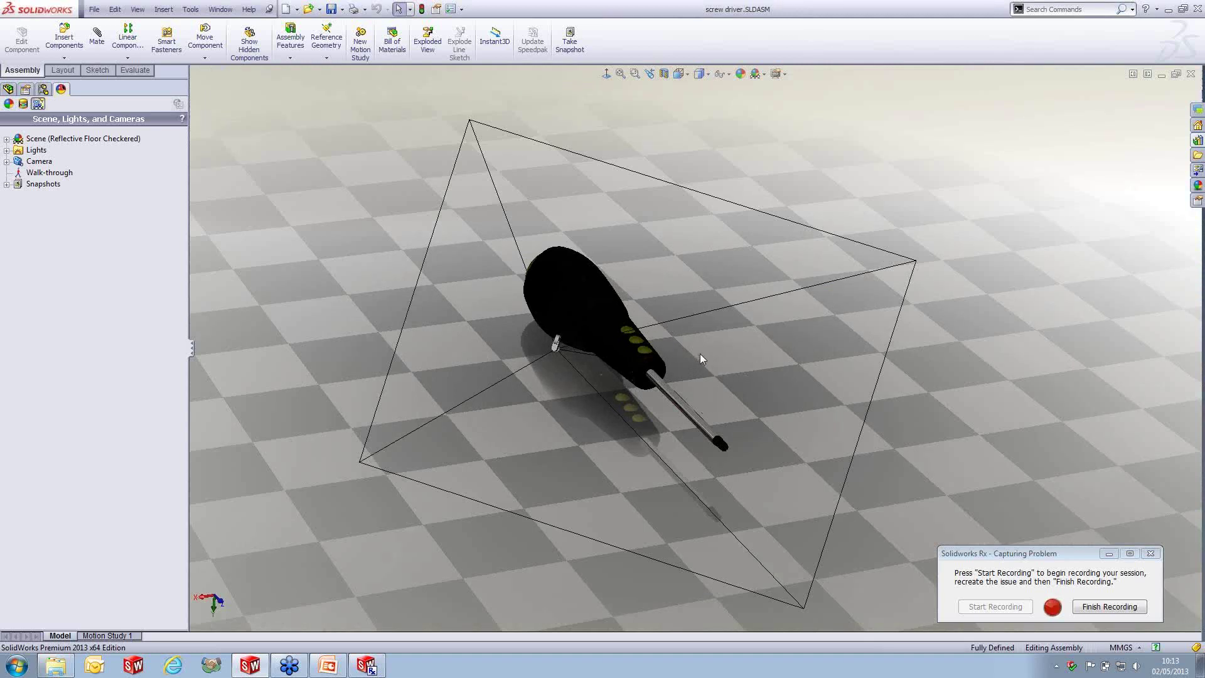
key("space")
left_click(739, 458)
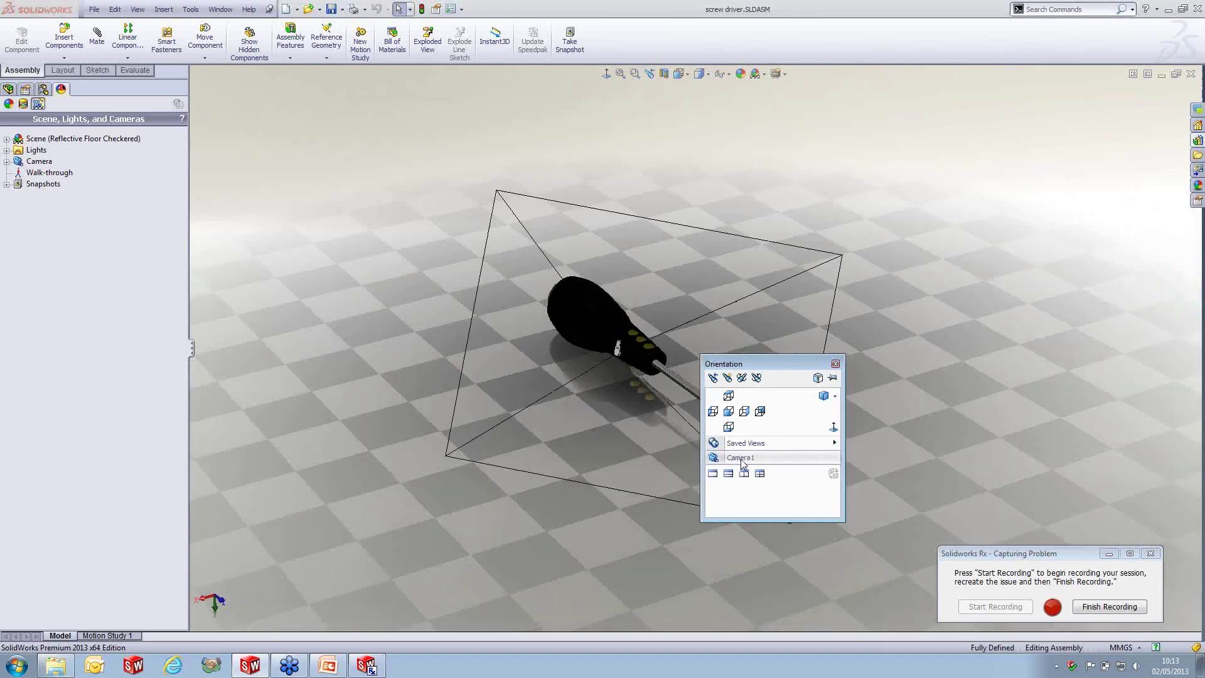
- Save the view as JPEG screw driver.JPG in the webinar - Solidworks RX folder
left_click(94, 9)
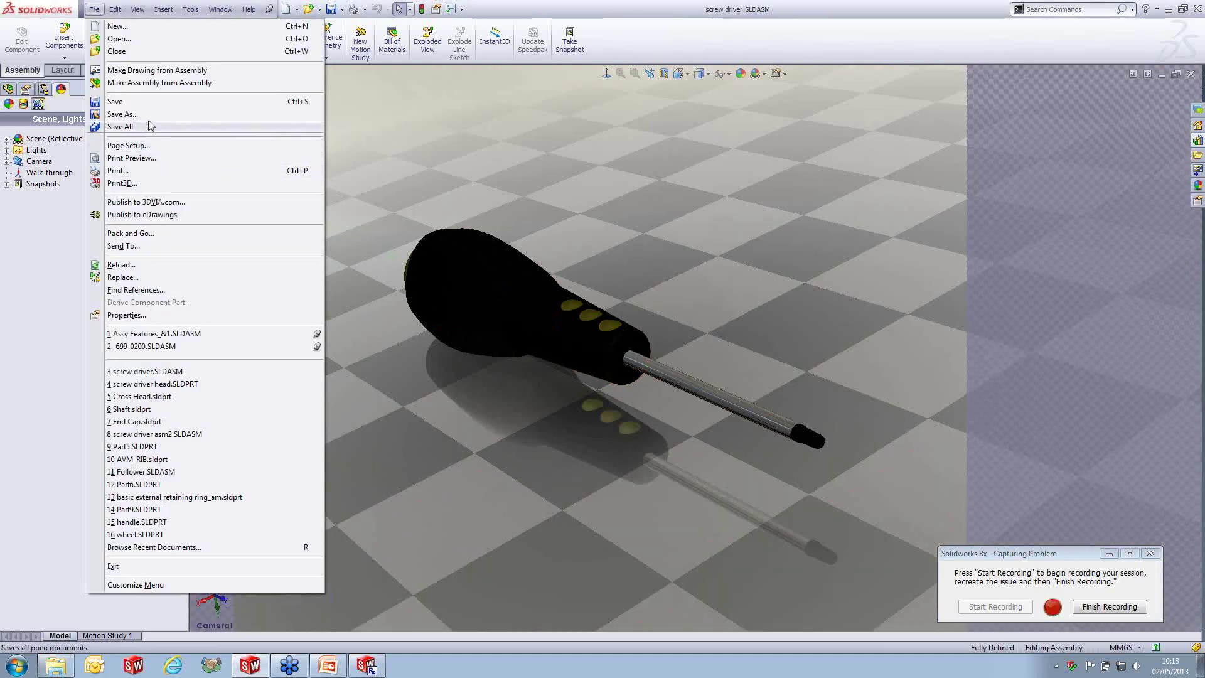
left_click(148, 115)
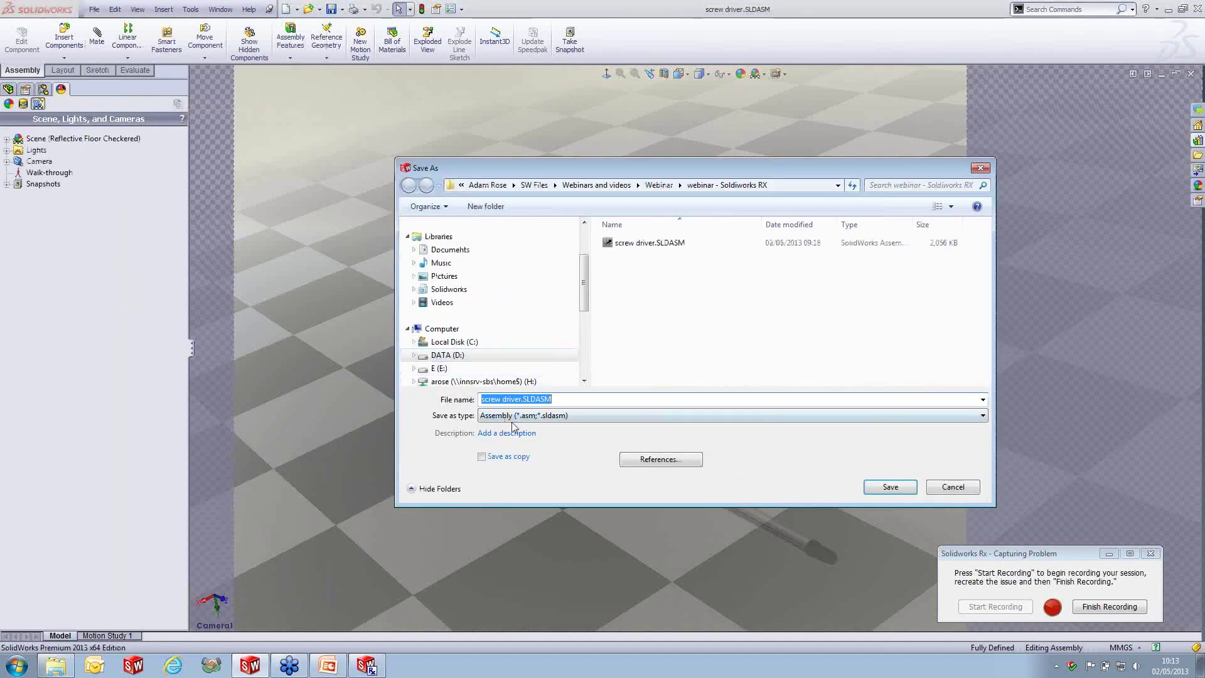
left_click(511, 417)
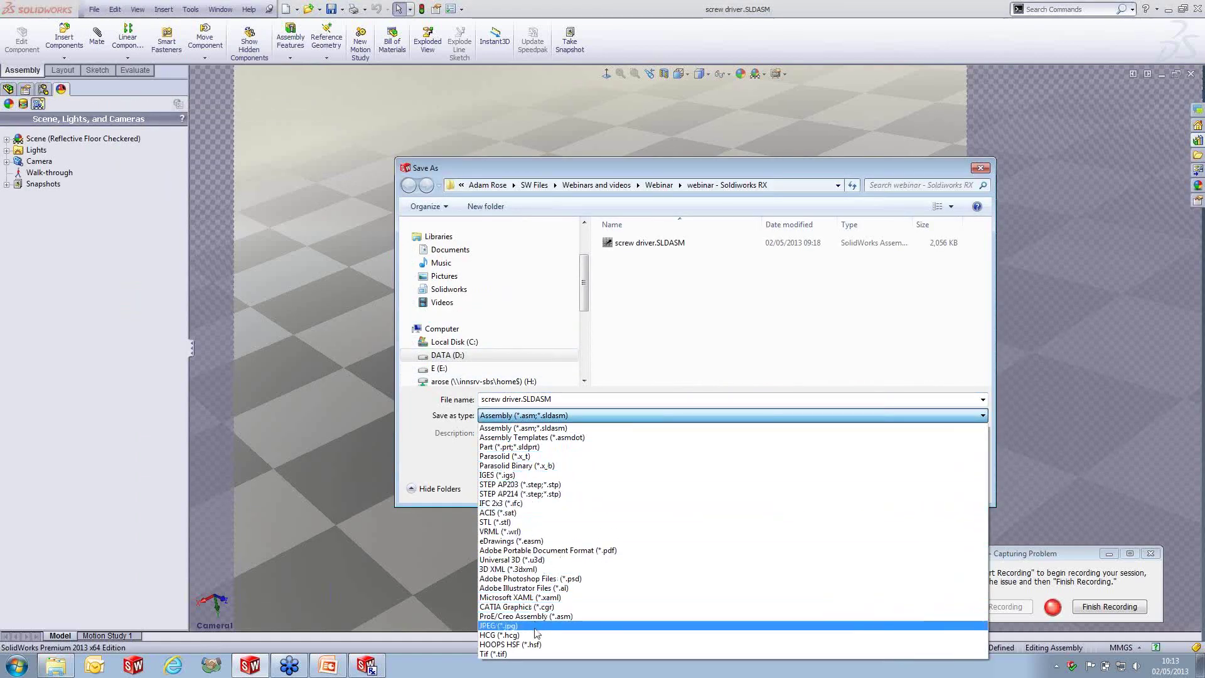
left_click(535, 625)
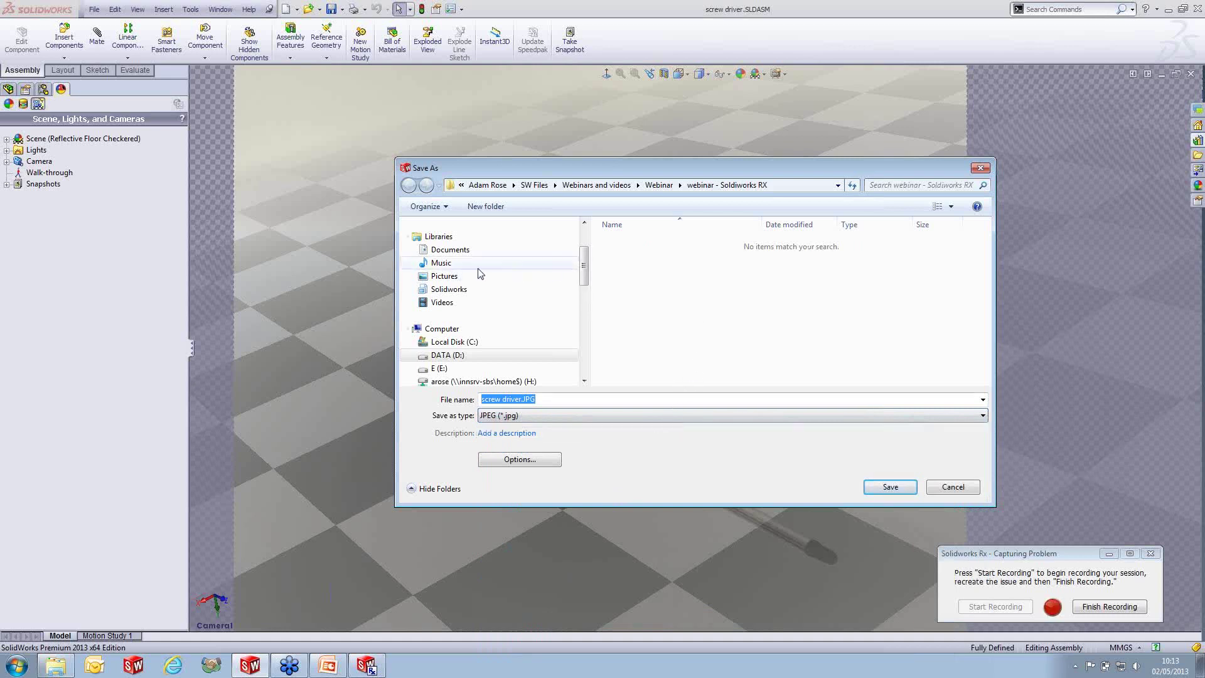
left_click(585, 241)
scroll(587, 241, "up", 2)
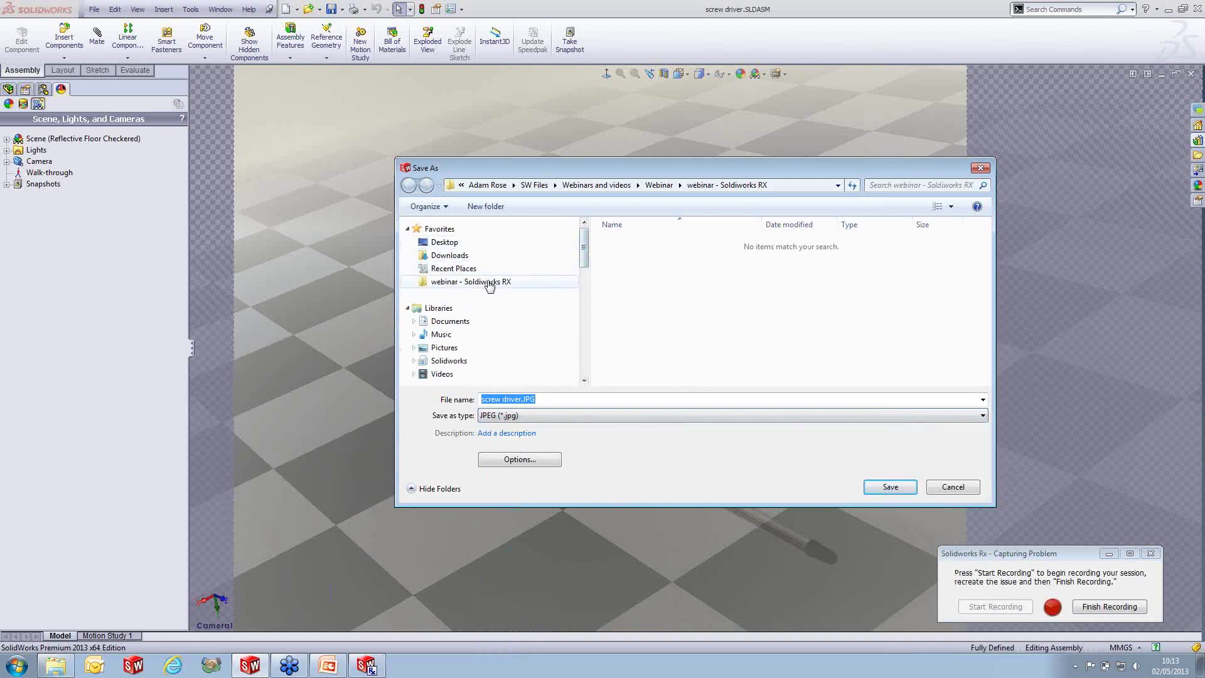
left_click(487, 281)
left_click(894, 487)
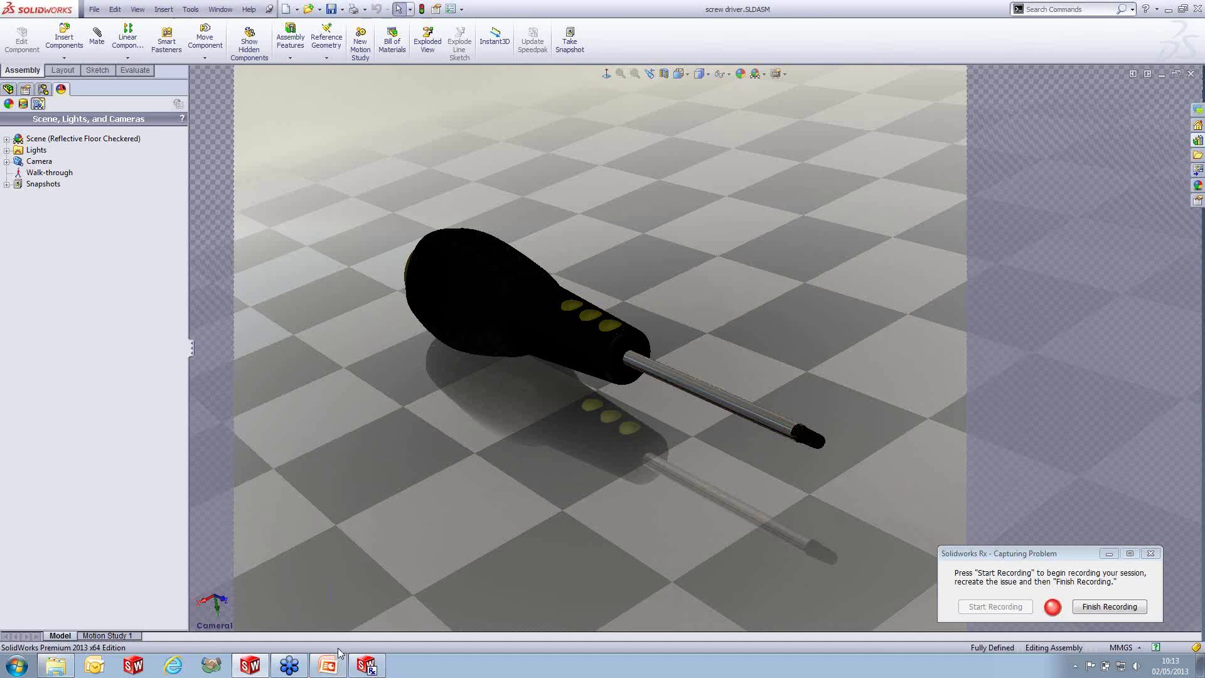
left_click(55, 666)
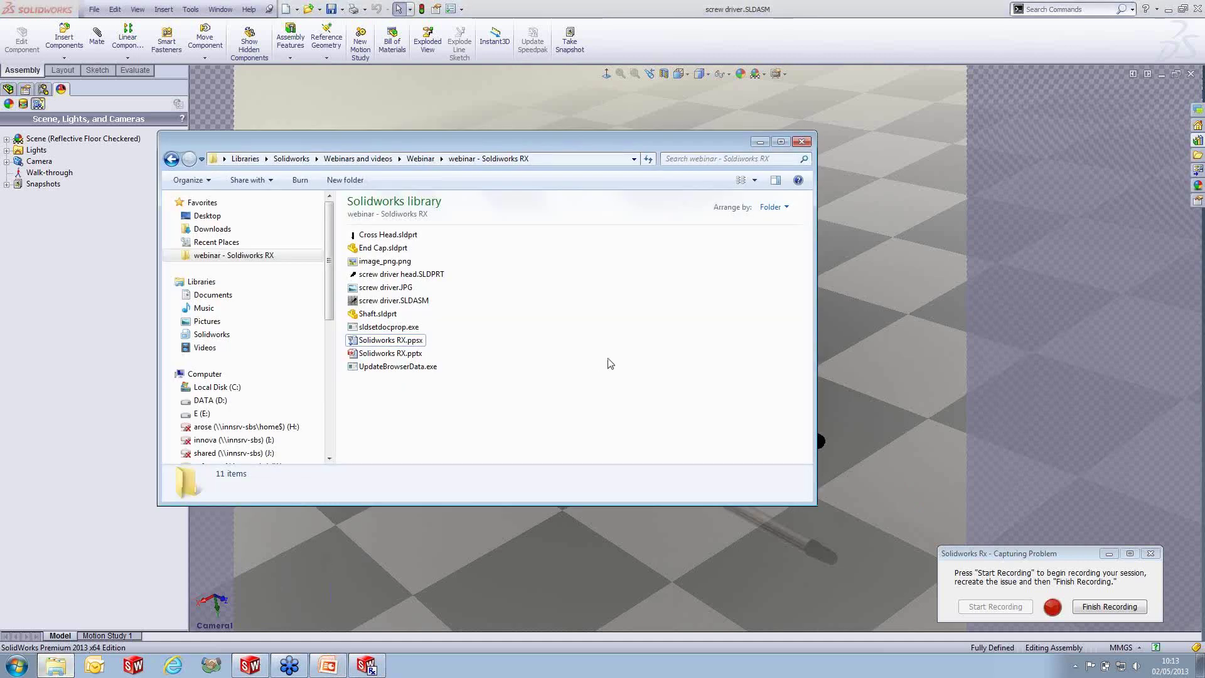
double_click(381, 288)
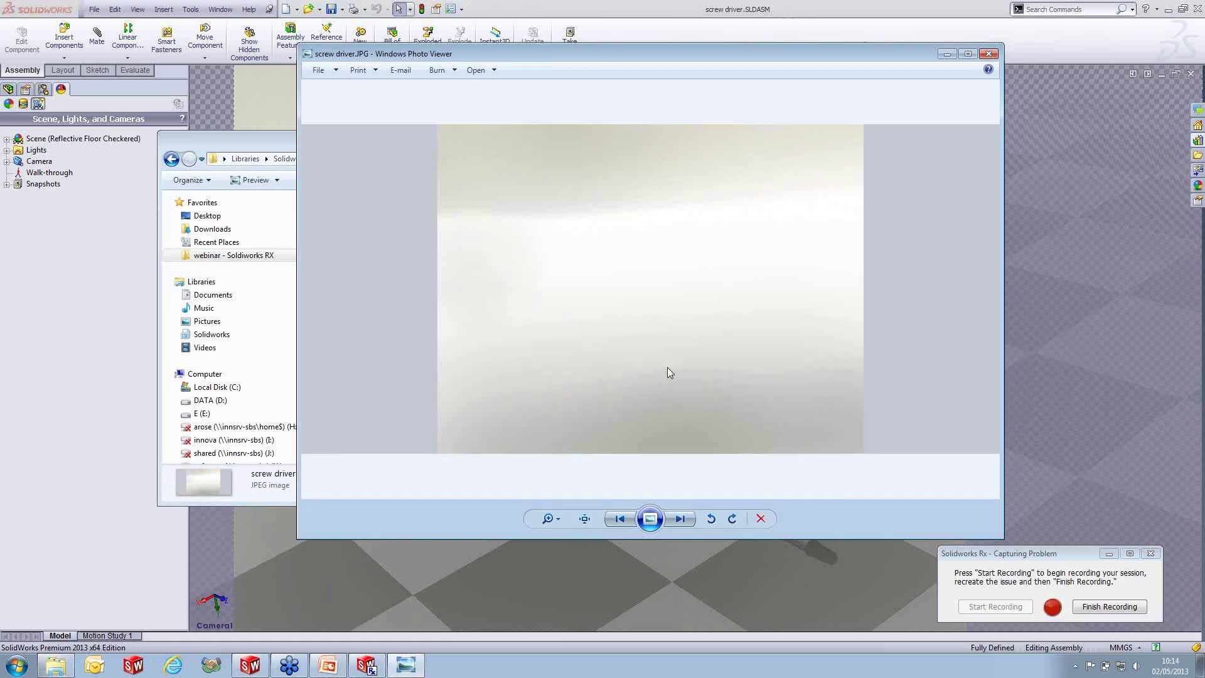
left_click(989, 54)
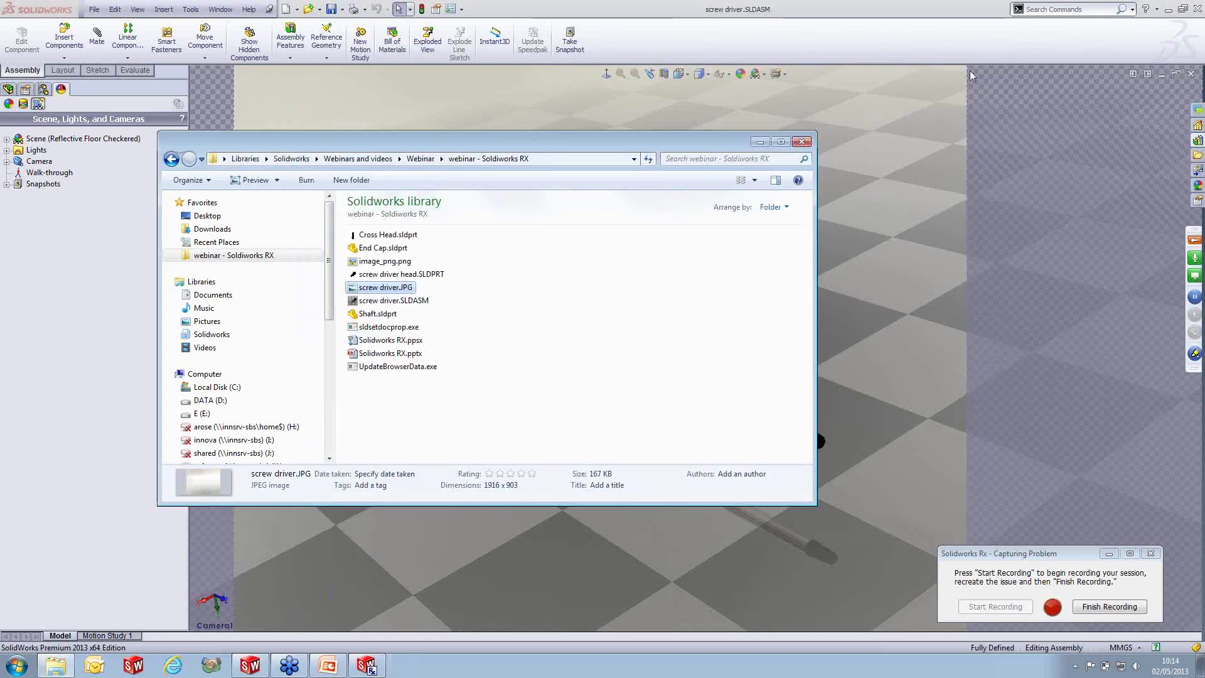
left_click(892, 222)
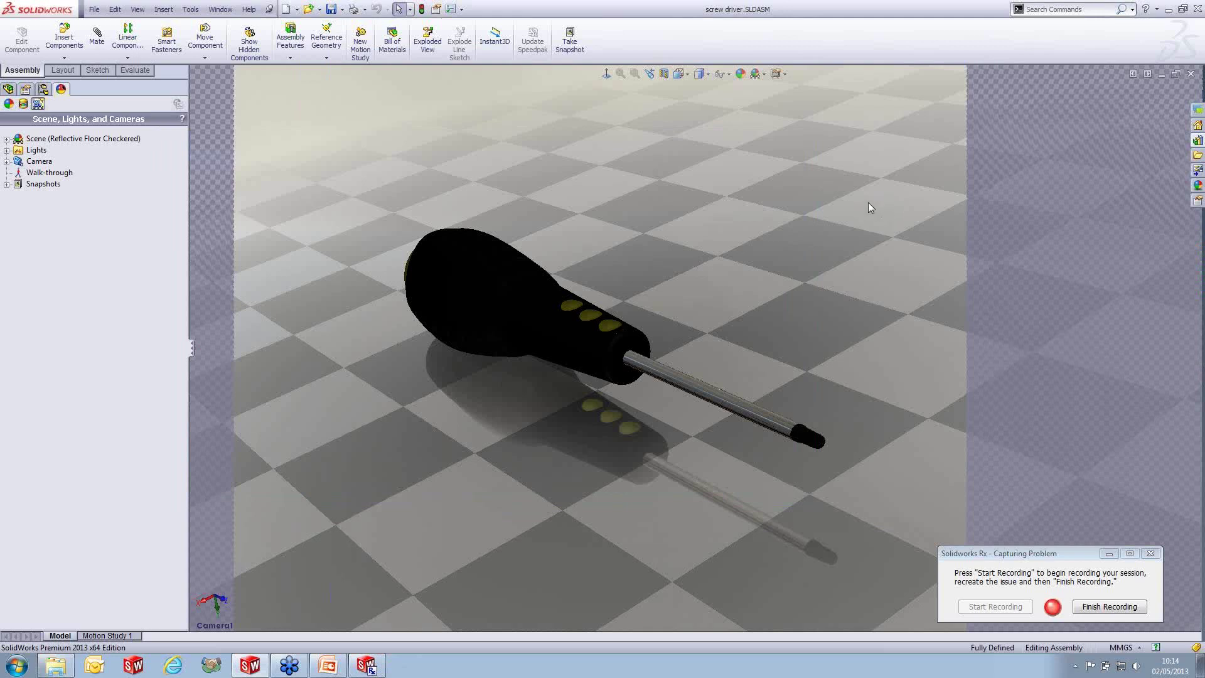
- Switch to a dimetric view, then zoom and orbit in close on the screwdriver handle
key("space")
left_click(918, 142)
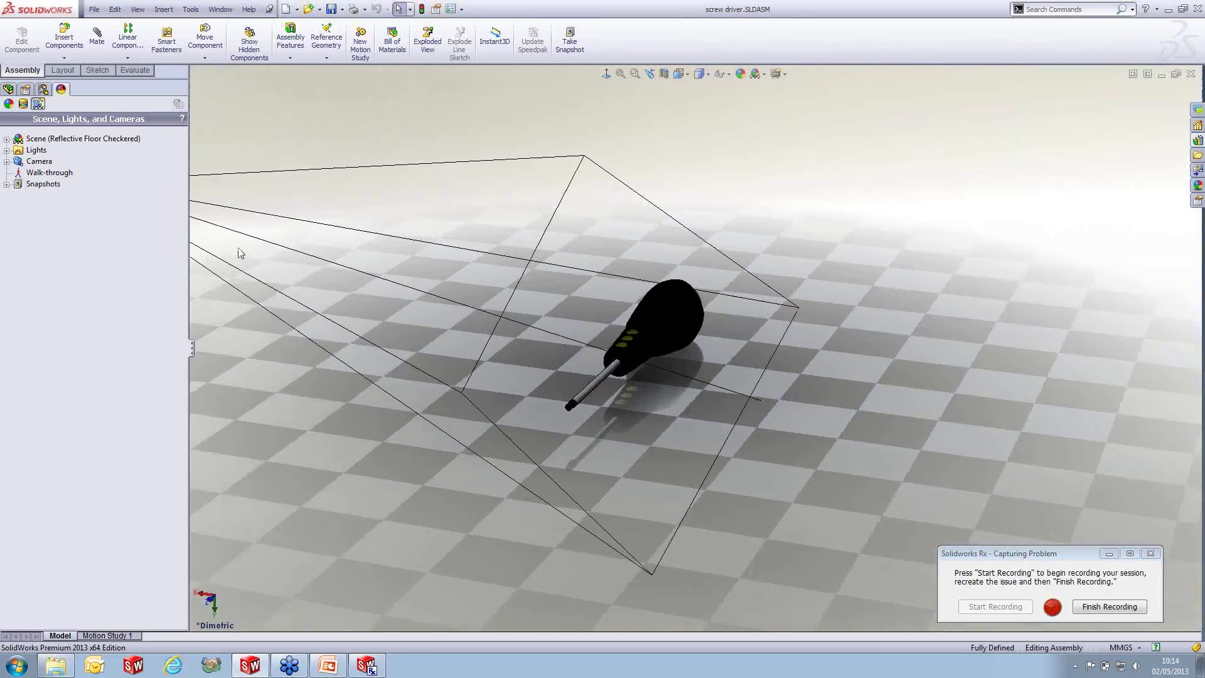
left_click(192, 345)
scroll(653, 329, "down", 5)
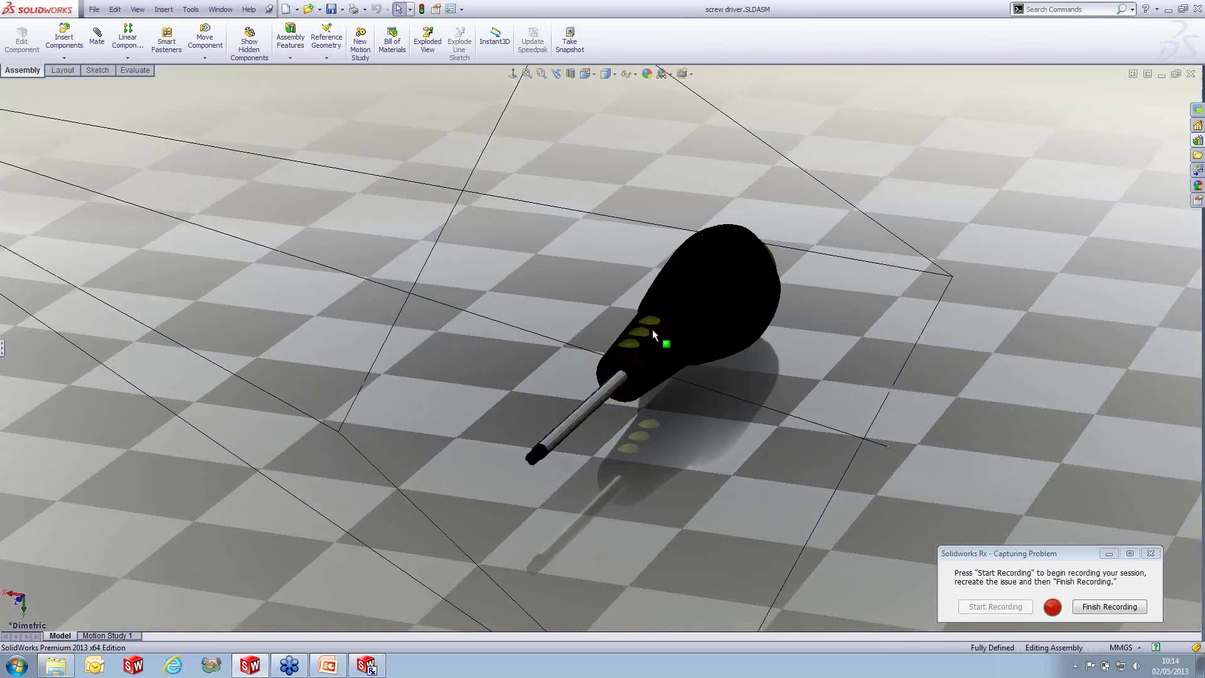
middle_click_drag(721, 329, 776, 348)
left_click(671, 73)
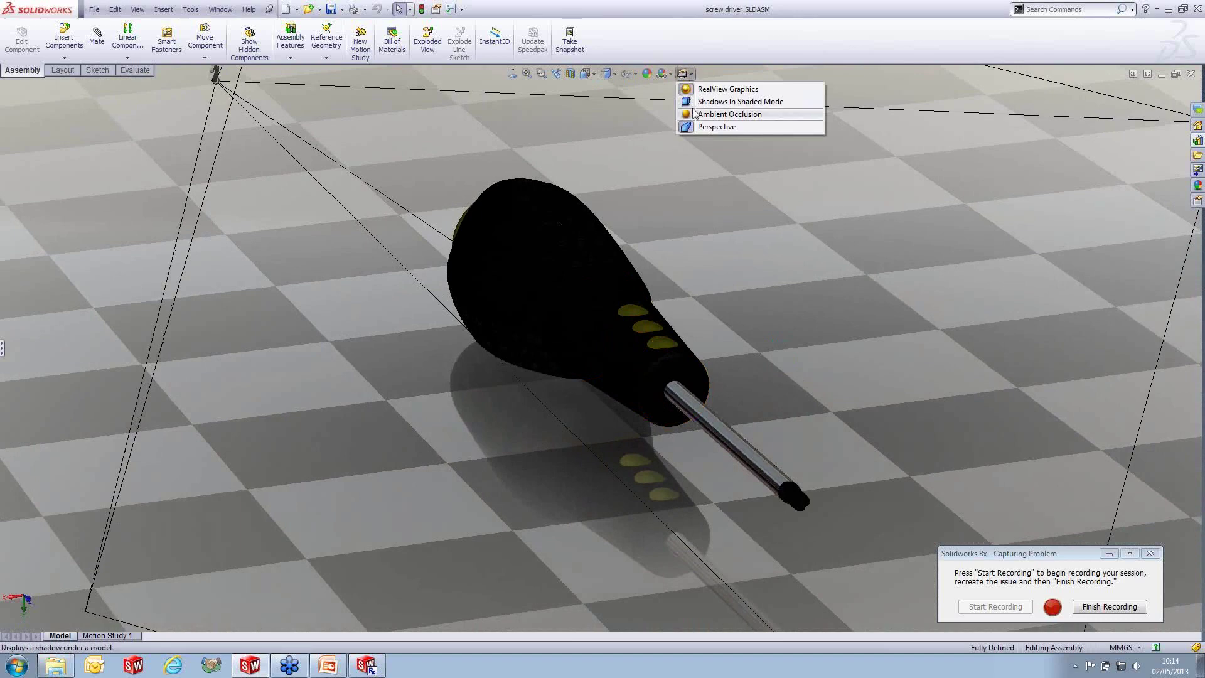
left_click(690, 133)
scroll(713, 324, "up", 8)
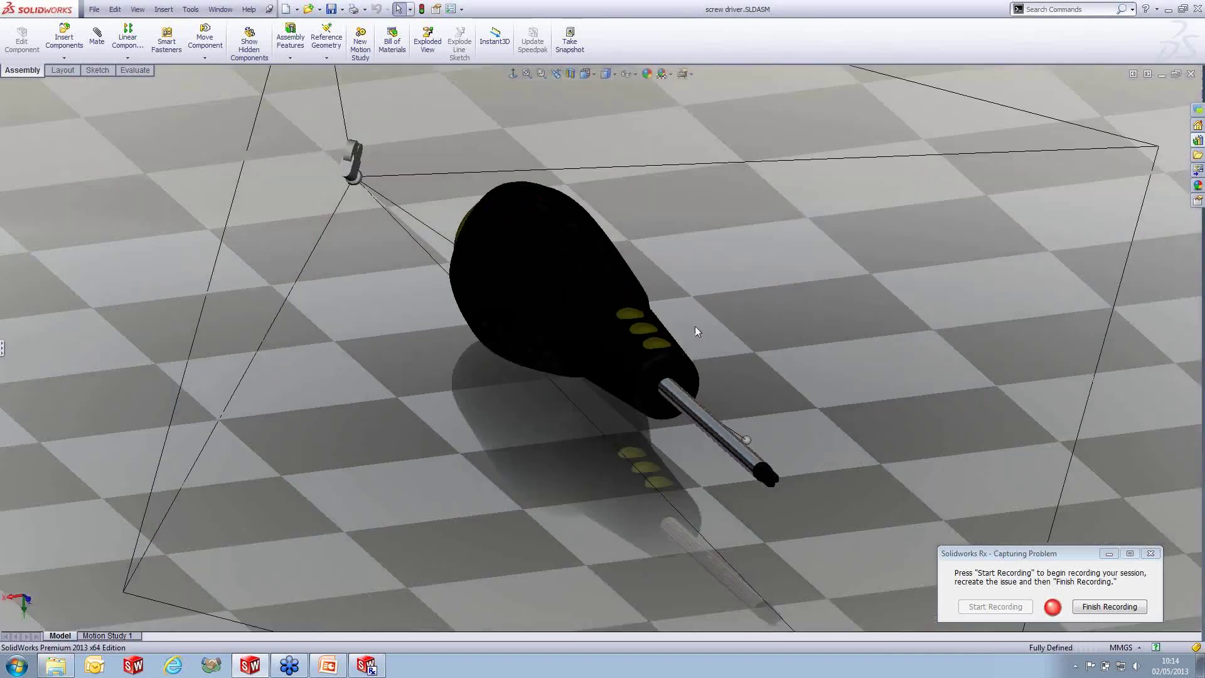
mouse_move(695, 326)
middle_mouse_down()
mouse_move(683, 311)
mouse_move(697, 314)
middle_mouse_up()
scroll(711, 314, "down", 5)
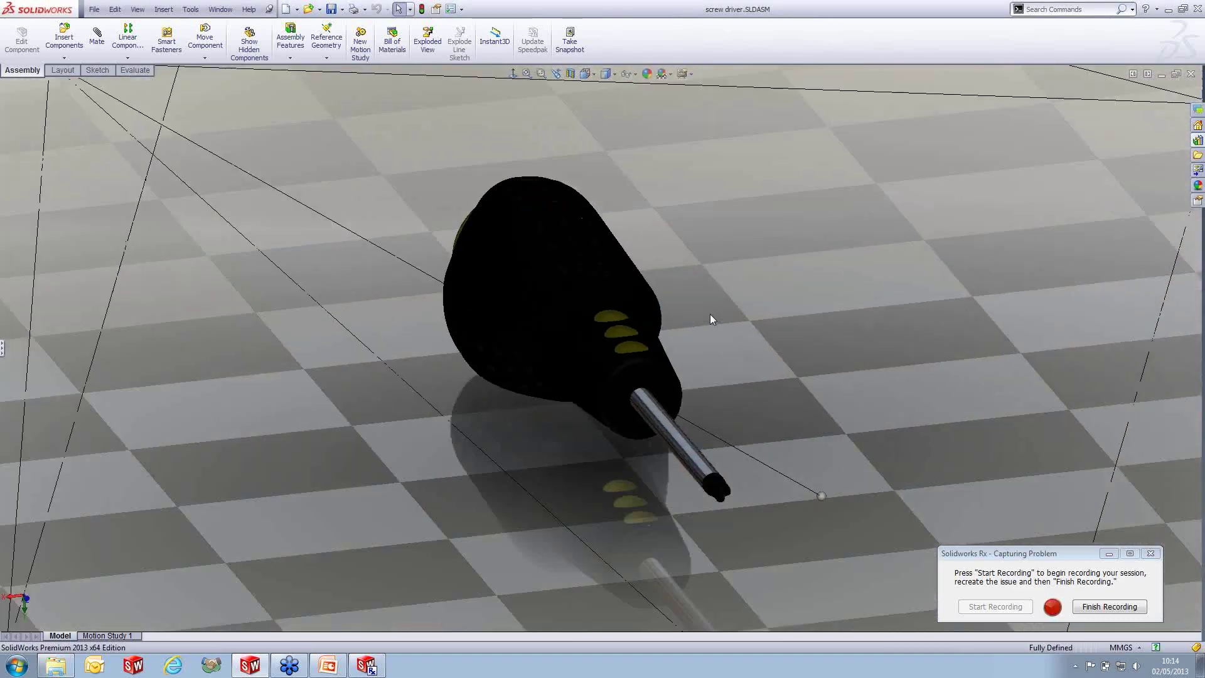
- Save the view as JPEG 'screw driver1.JPG' beside the first image, then open that folder
left_click(94, 10)
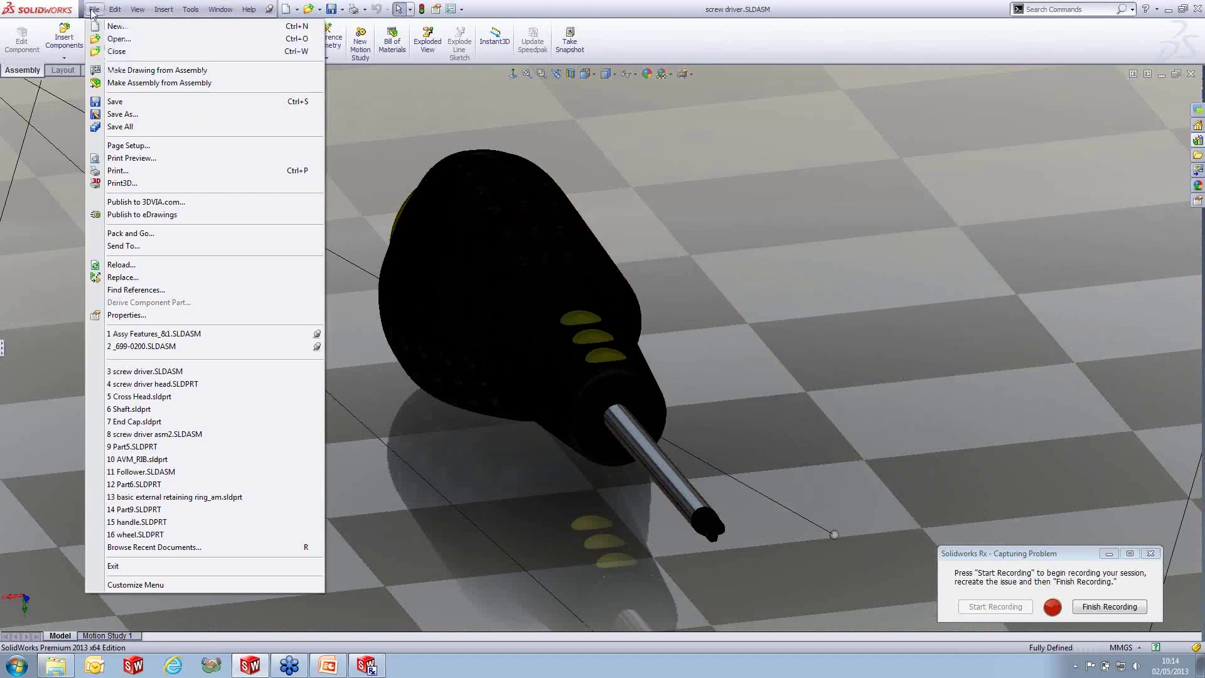
left_click(154, 115)
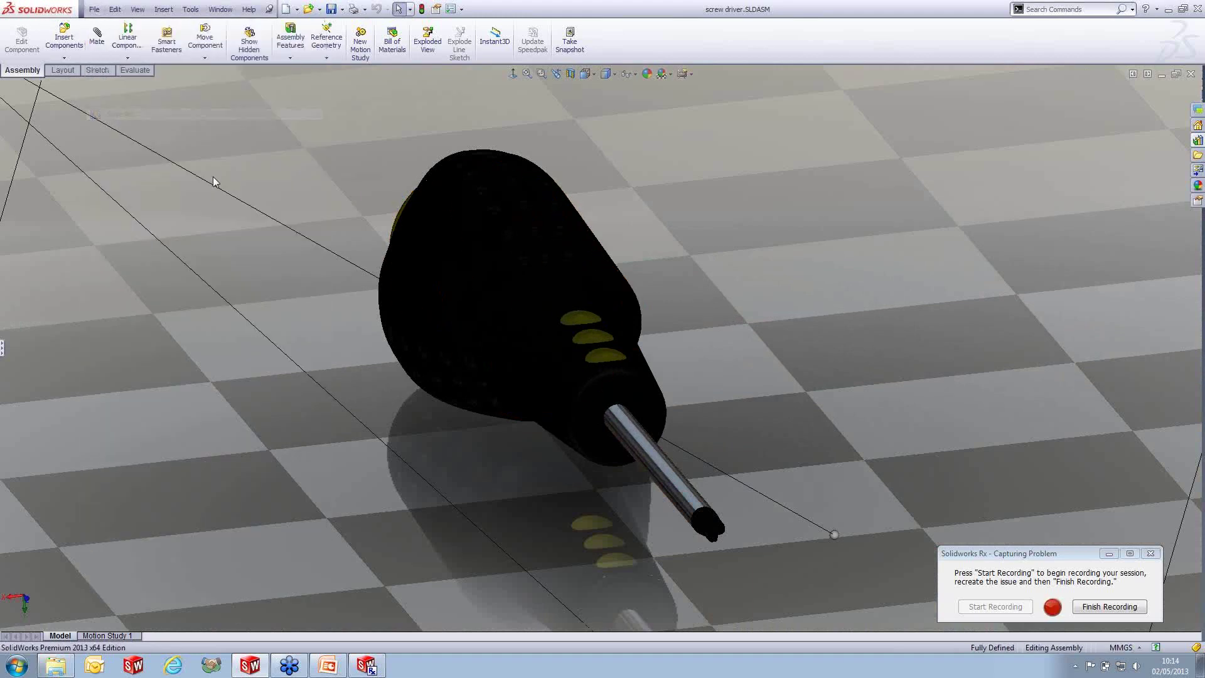
left_click(540, 416)
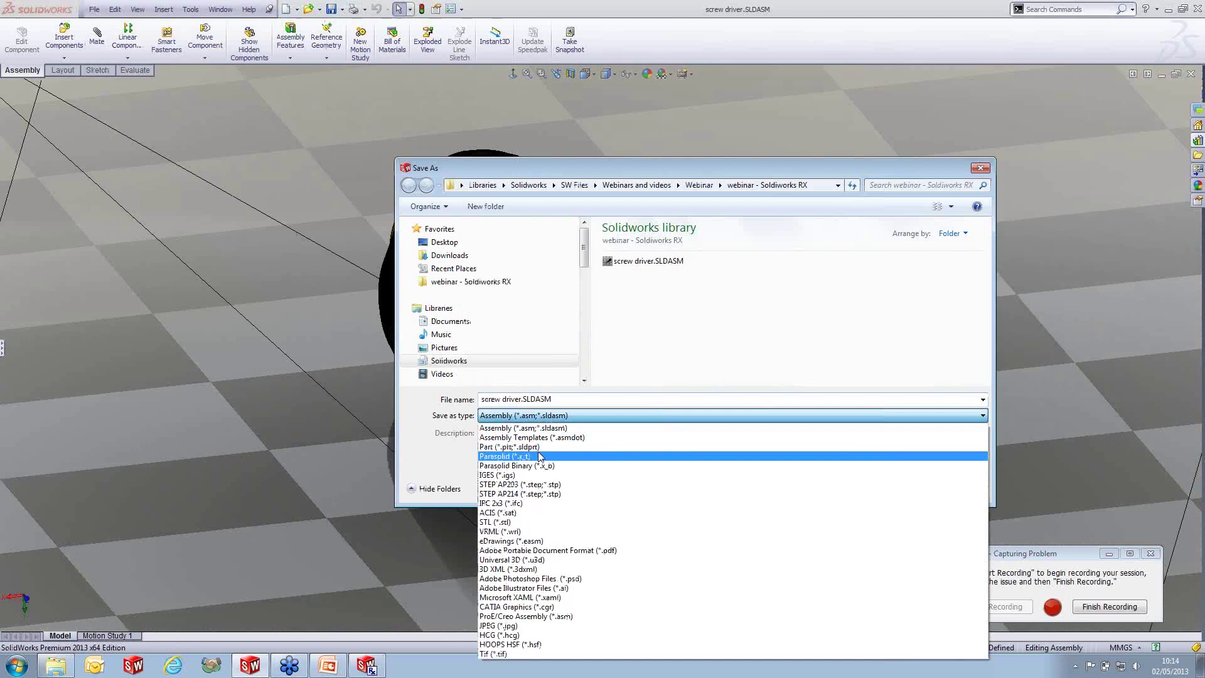
left_click(545, 626)
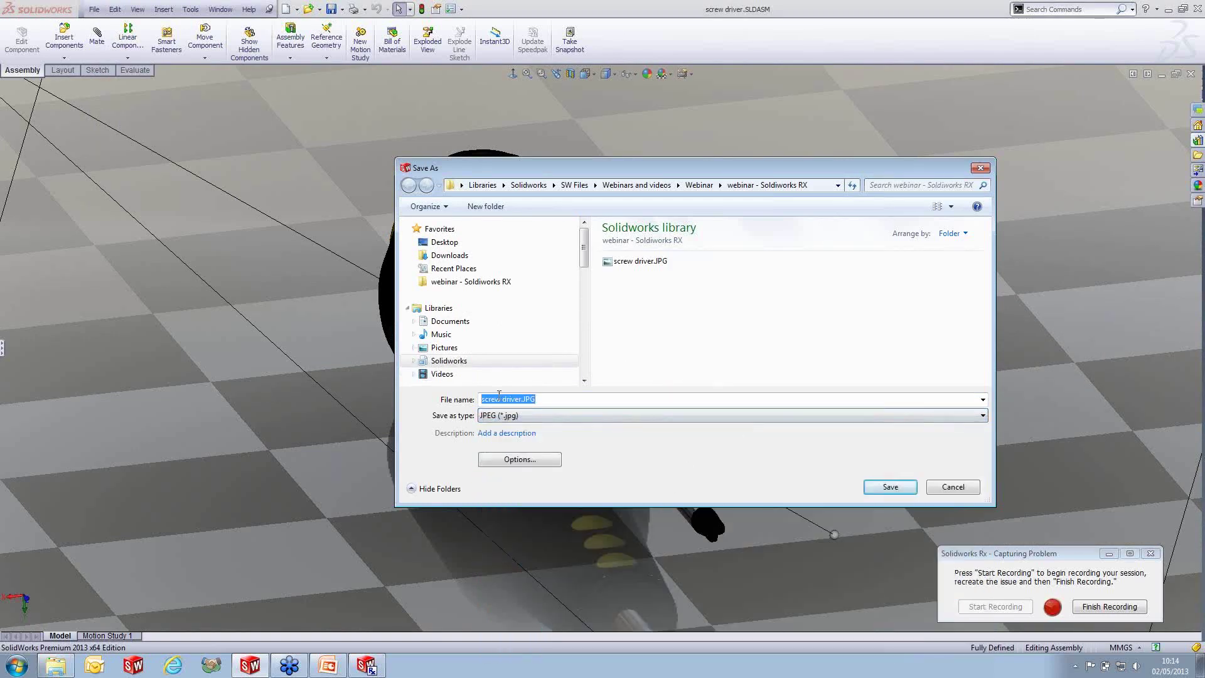
left_click(527, 399)
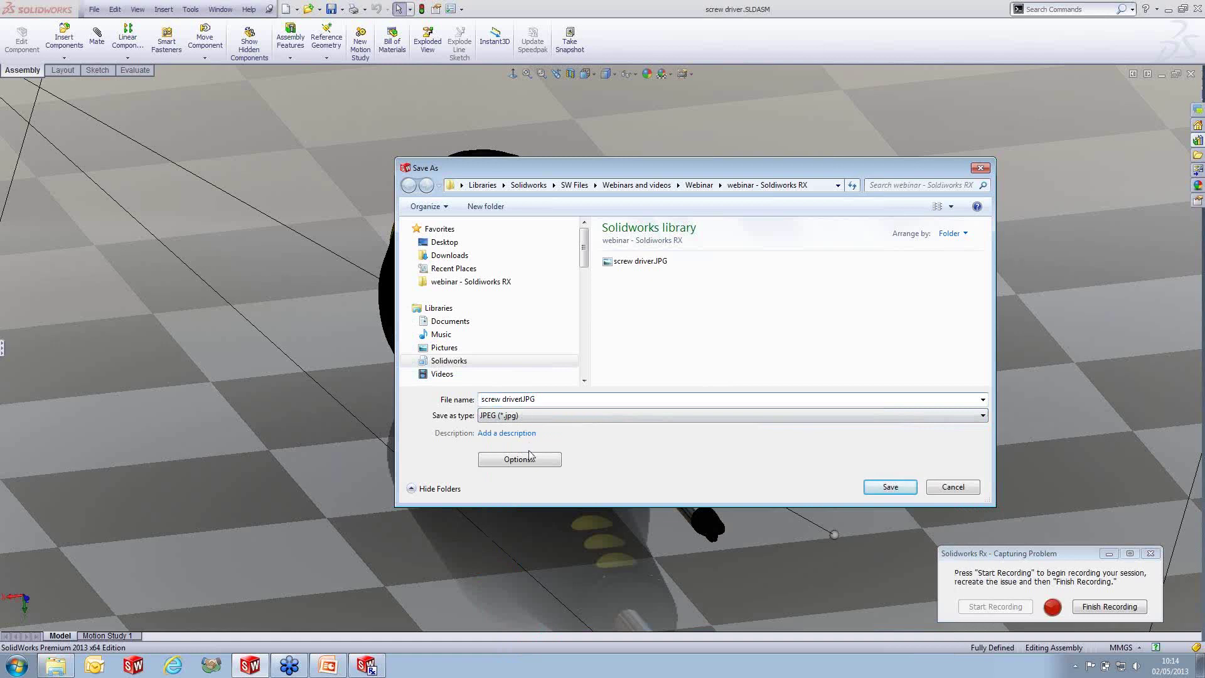
left_click(895, 486)
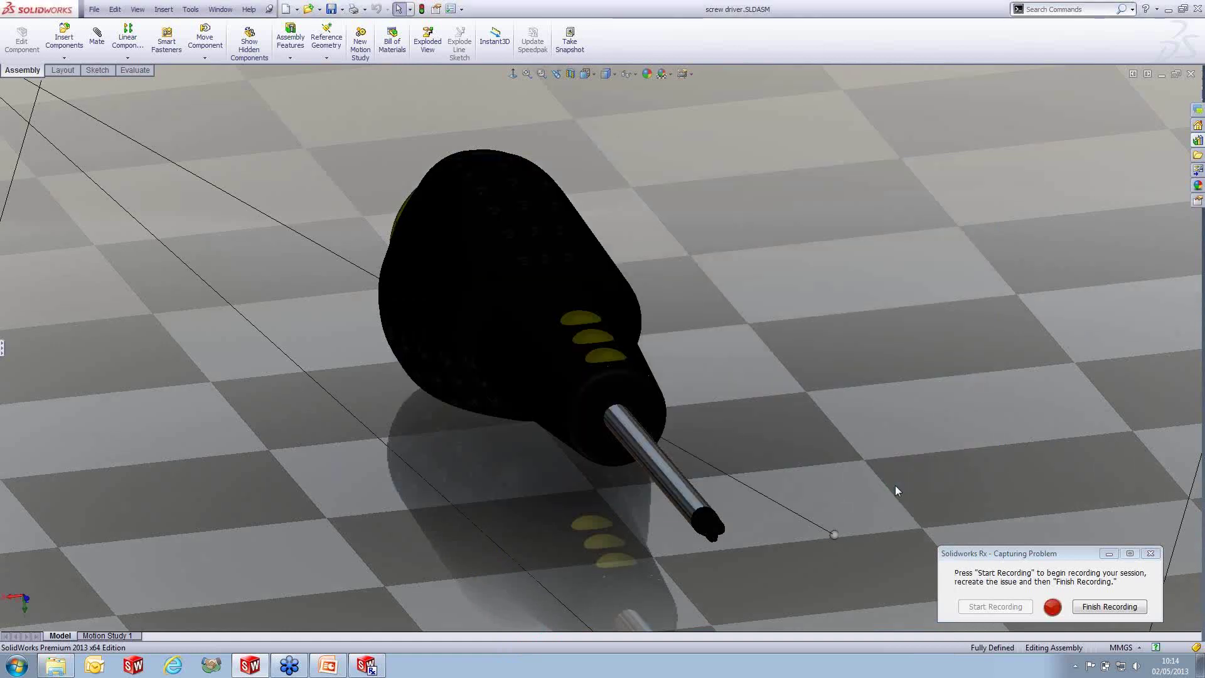
left_click(70, 667)
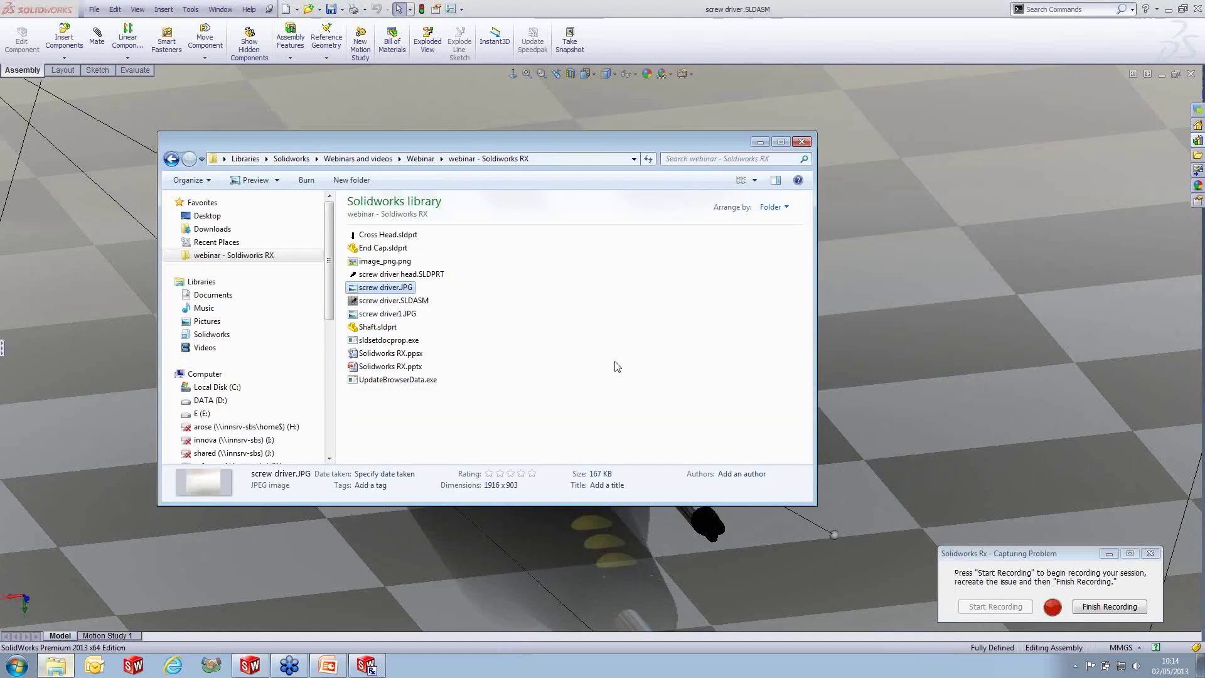
- Preview screw driver1.JPG, then close the image viewer and the folder to return to SolidWorks
left_click(421, 327)
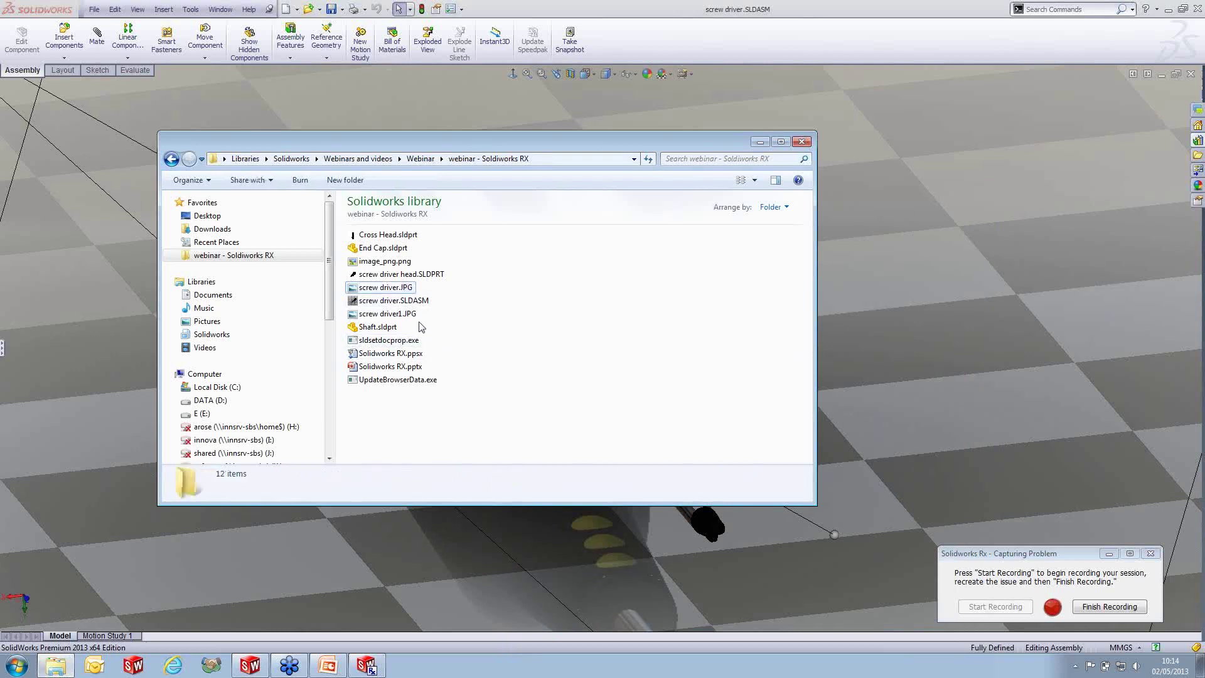
double_click(387, 313)
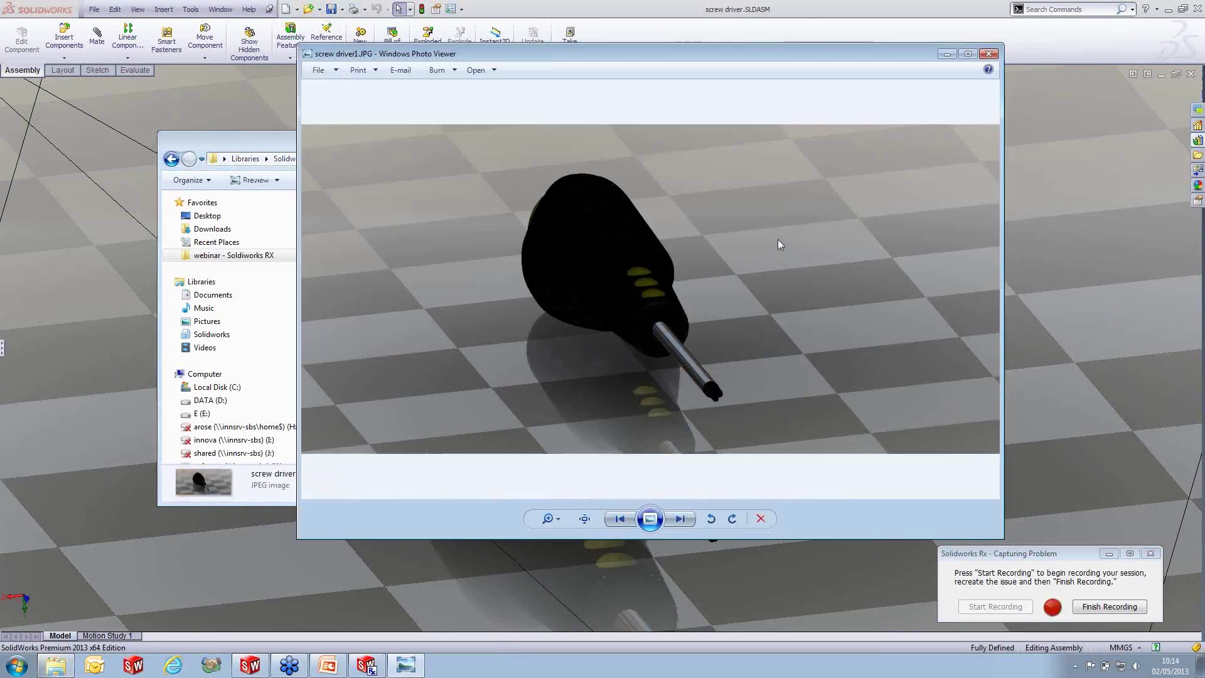
left_click(989, 53)
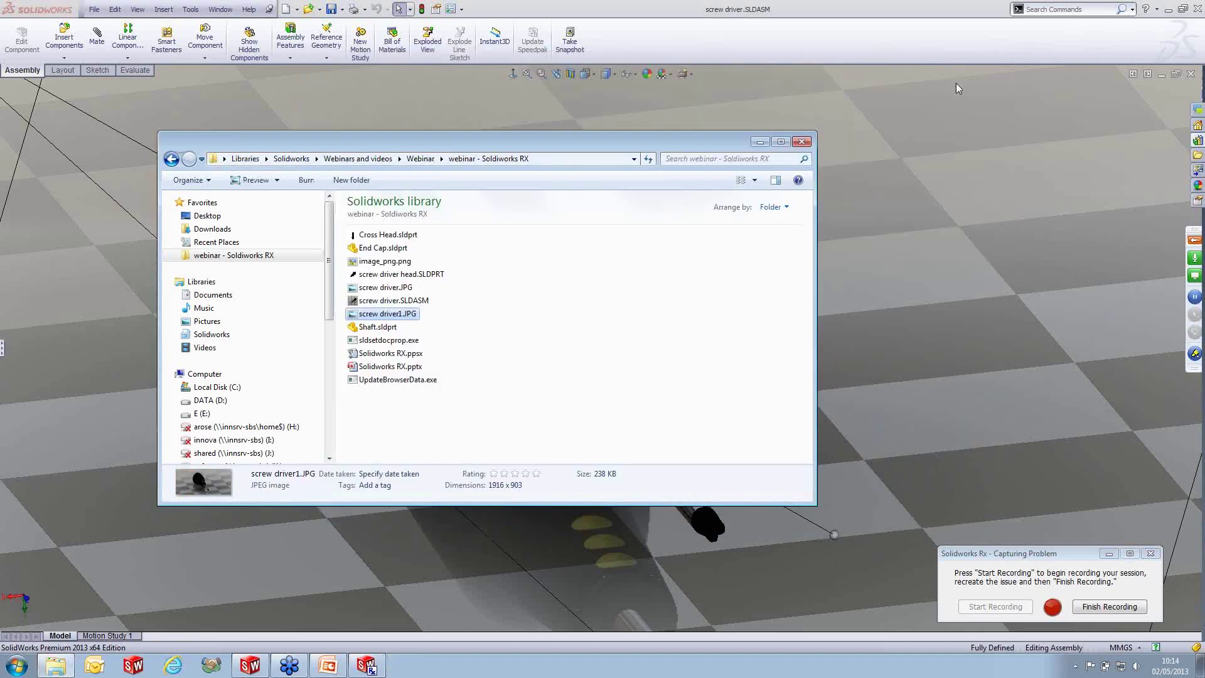
left_click(802, 141)
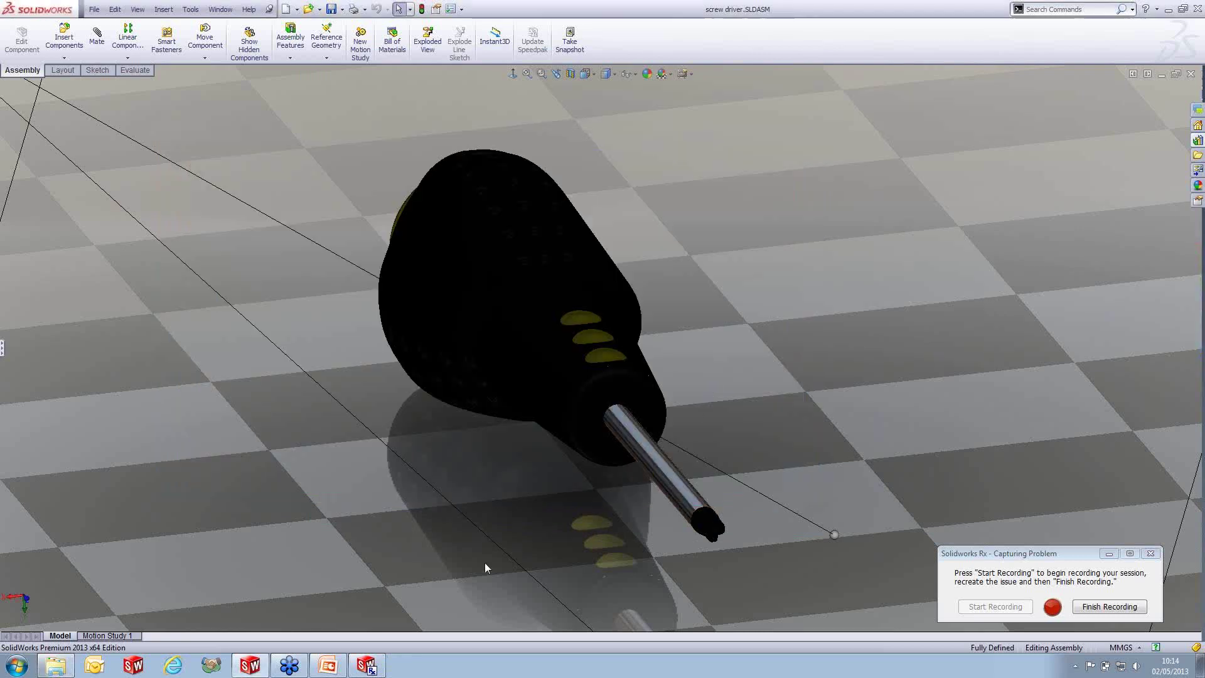
left_click(371, 667)
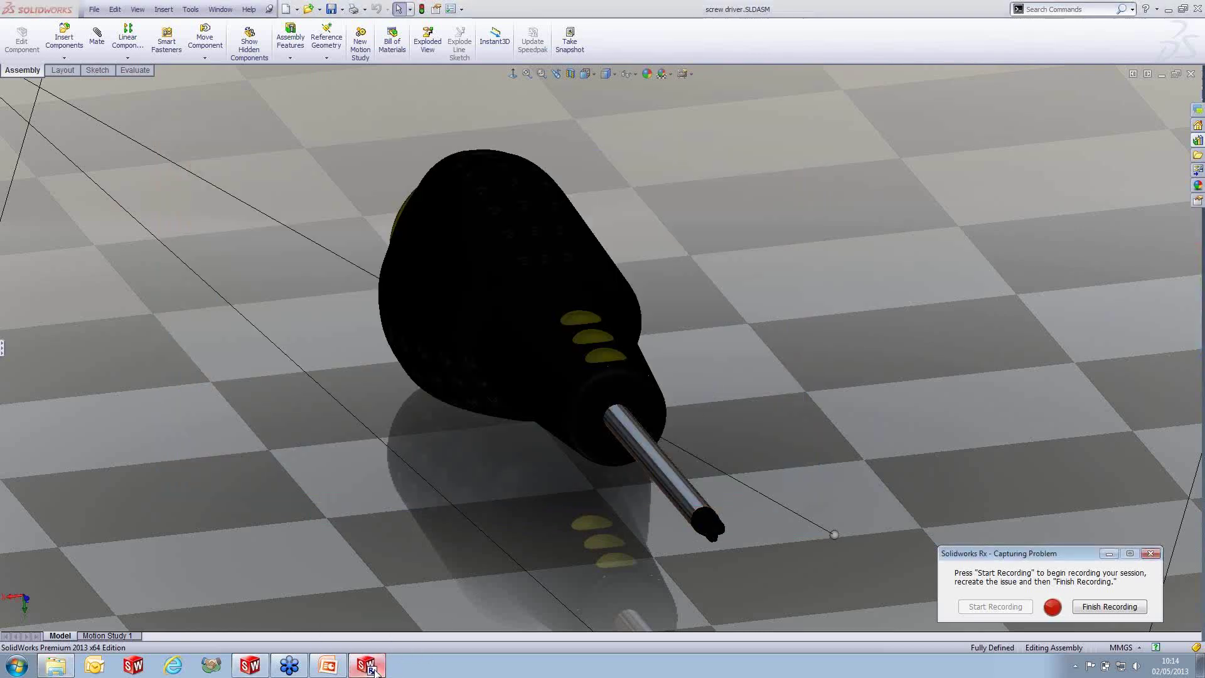
- Finish the Rx problem recording and acknowledge the SolidWorks shutdown message
left_click(371, 669)
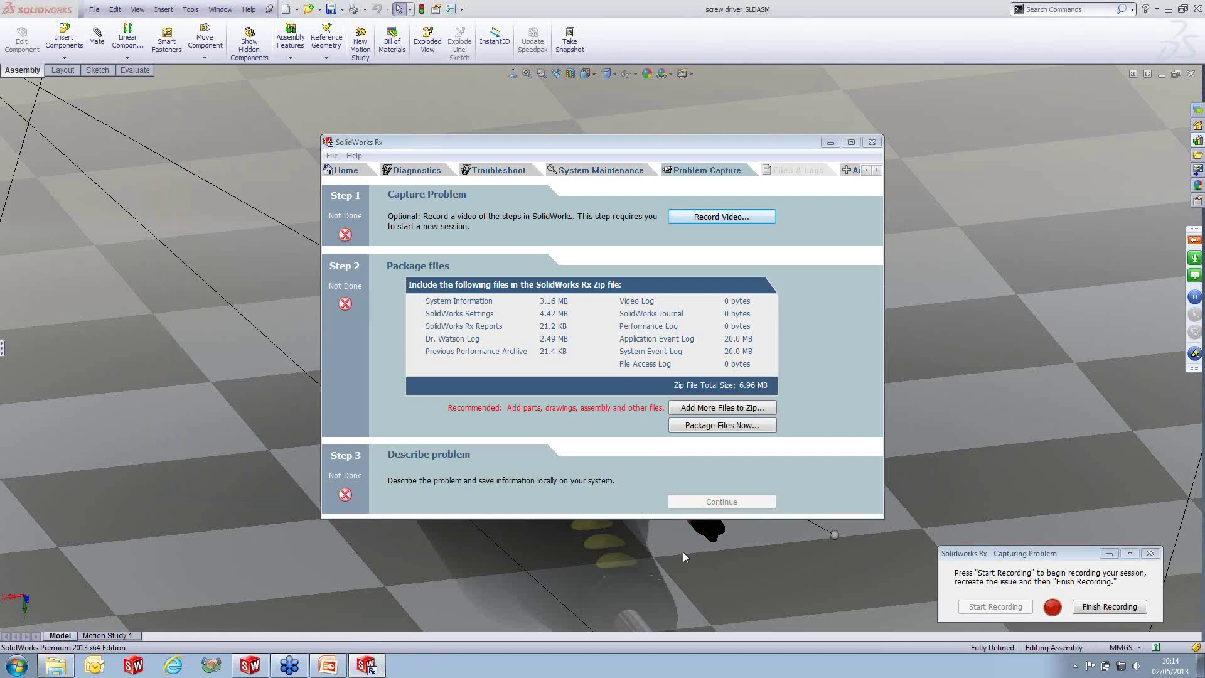
left_click(1111, 607)
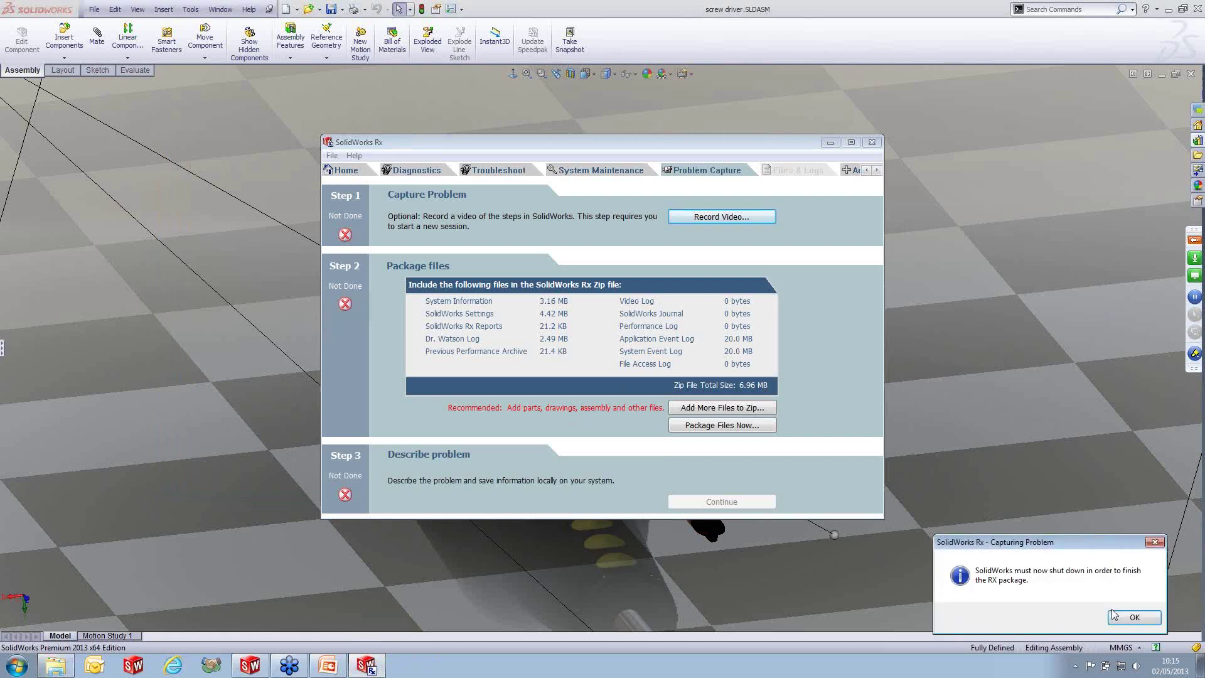
left_click(1146, 622)
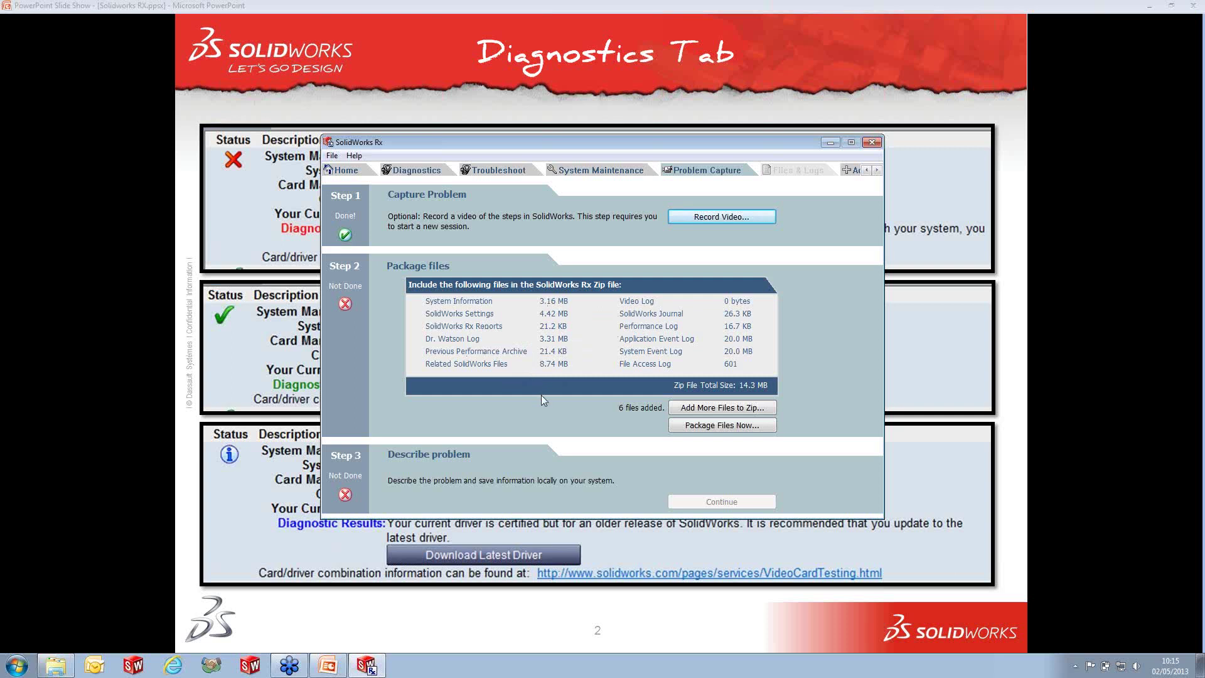
- Browse with All Files (*.*) and add screw driver.JPG and screw driver1.JPG to the Rx zip
left_click(713, 412)
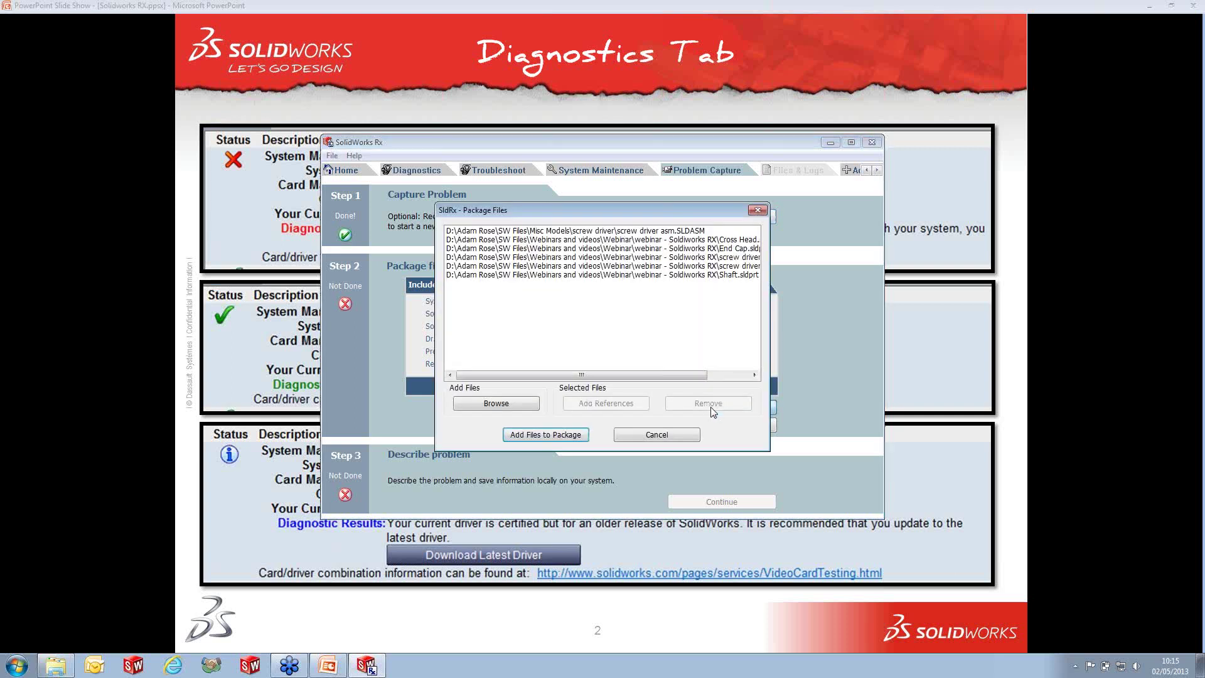
left_click(502, 403)
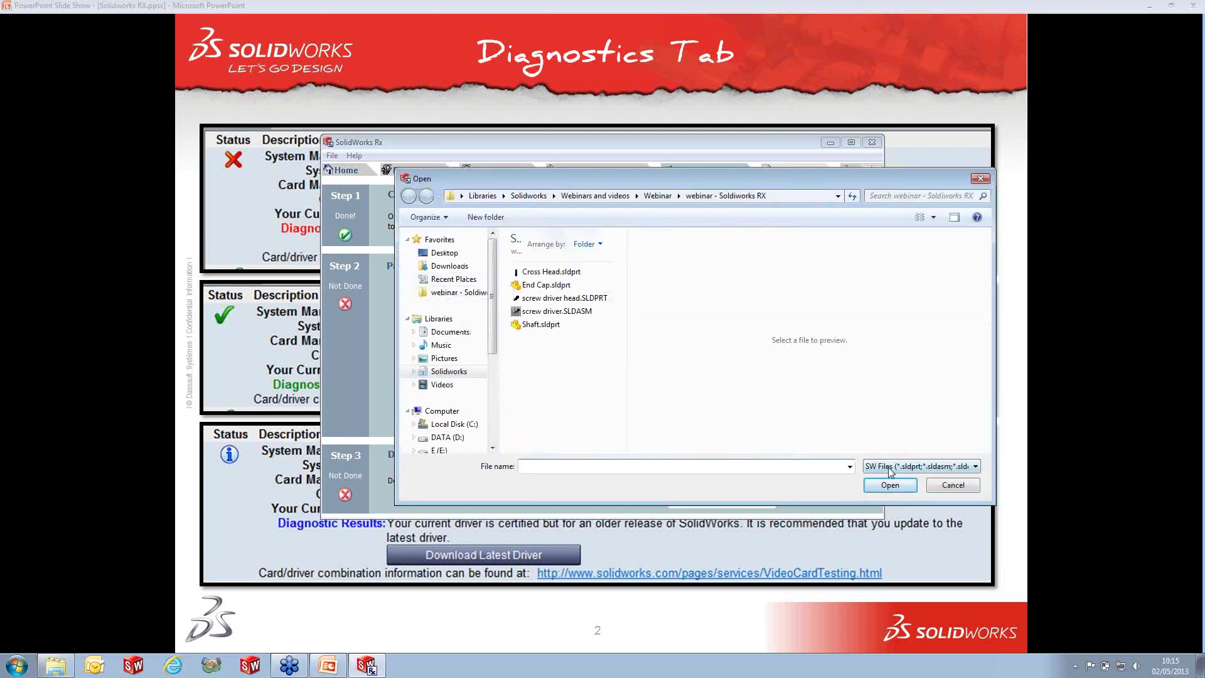
left_click(891, 467)
left_click(887, 511)
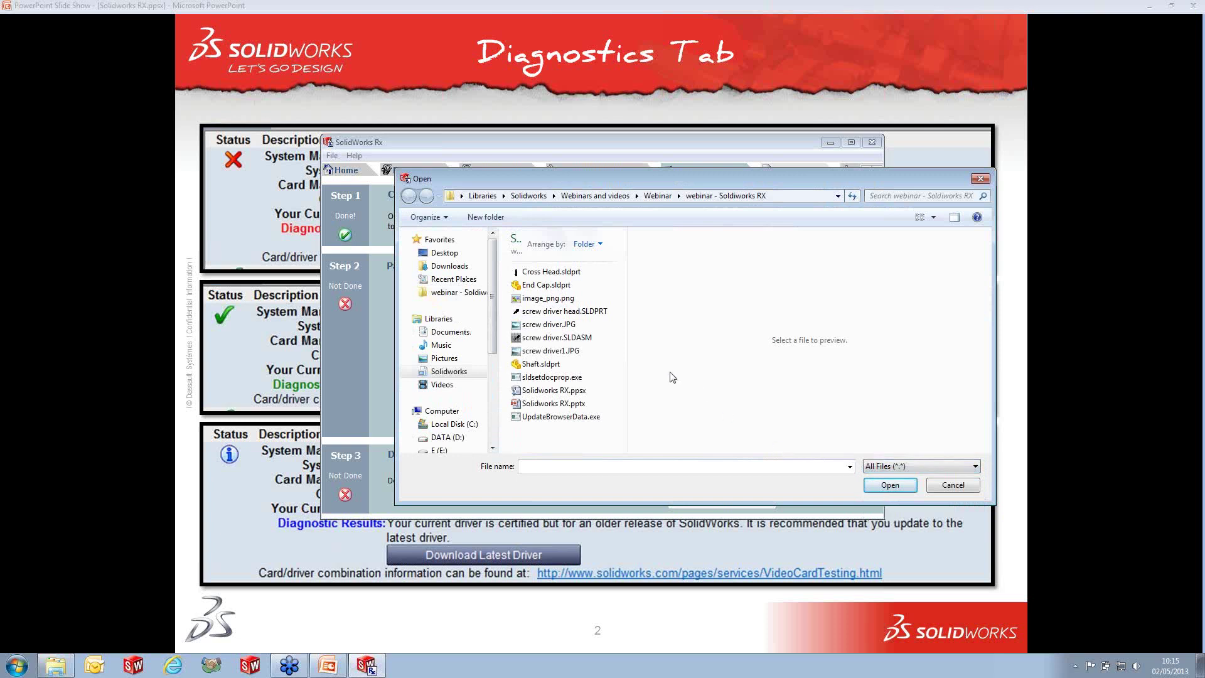
left_click(550, 325)
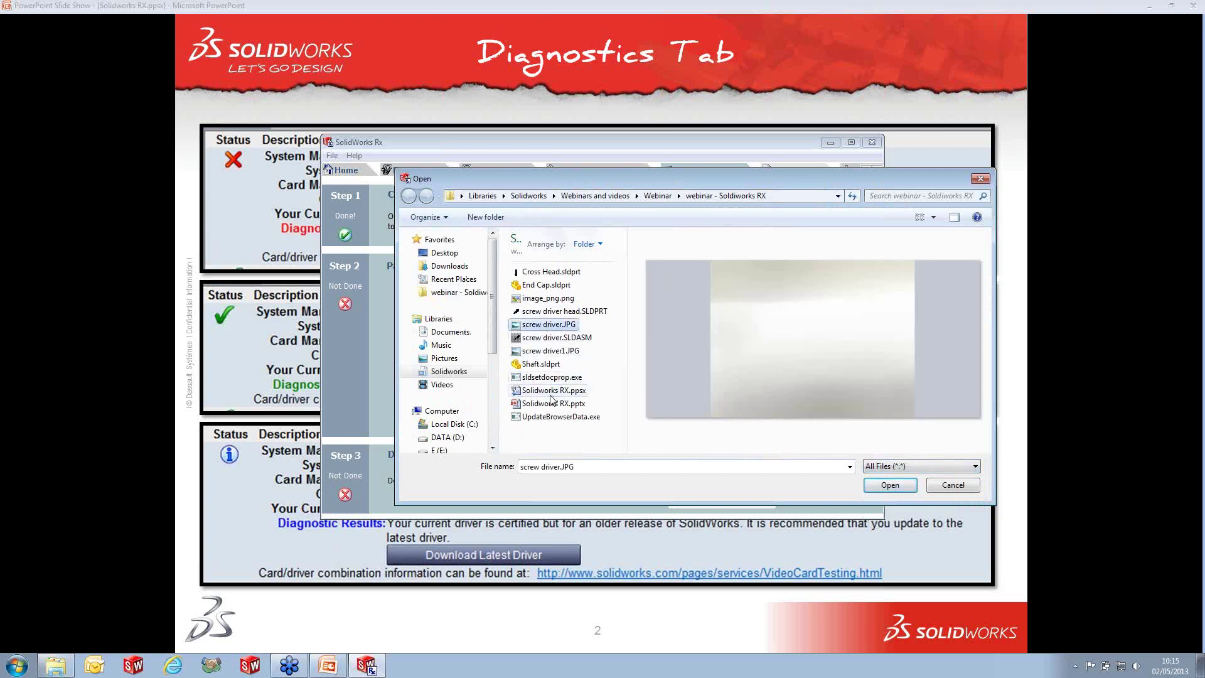
left_click(551, 351, "ctrl")
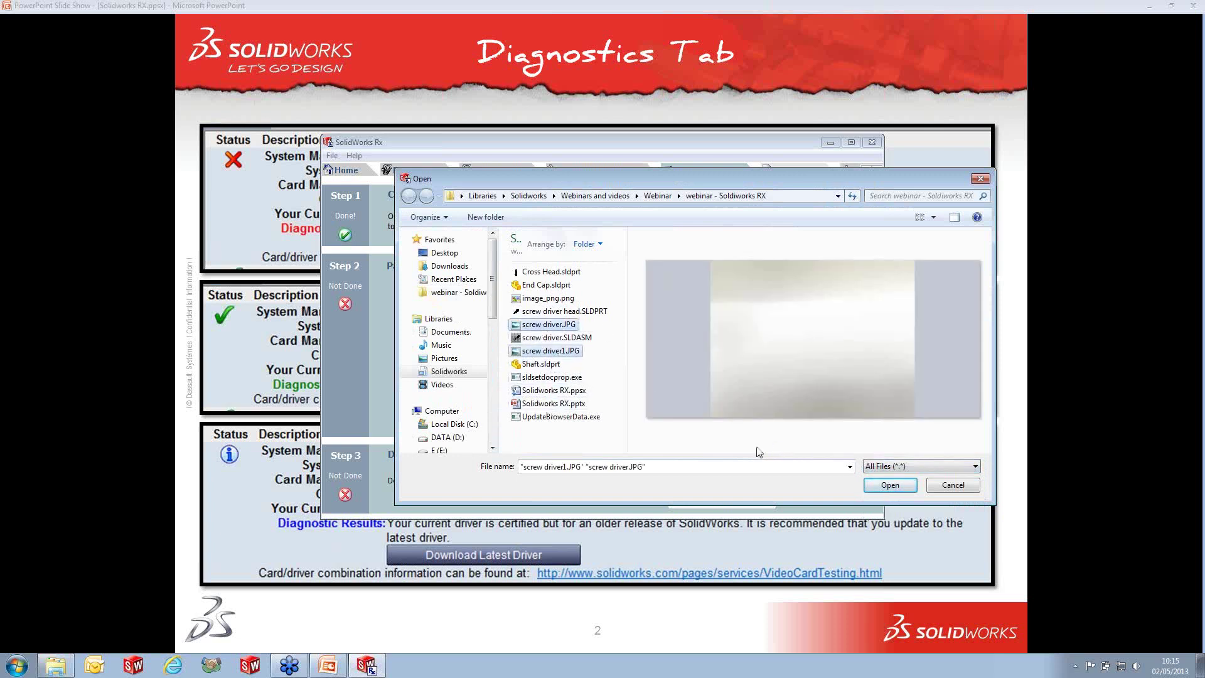
left_click(885, 485)
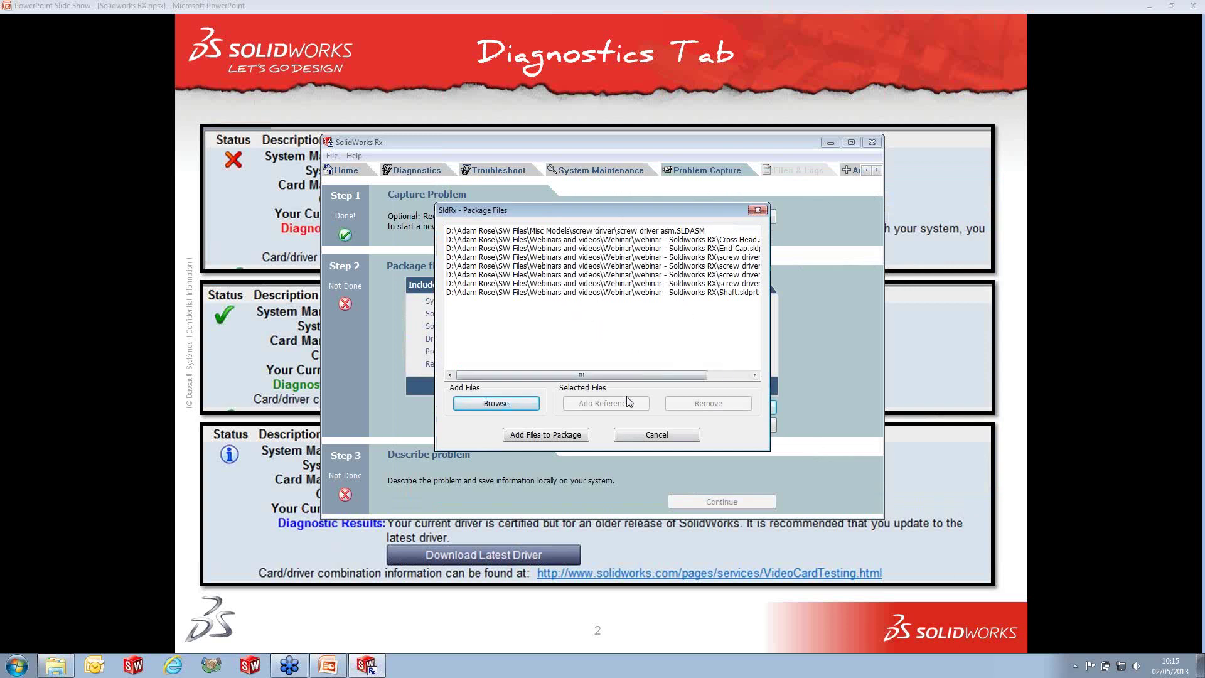
left_click(545, 434)
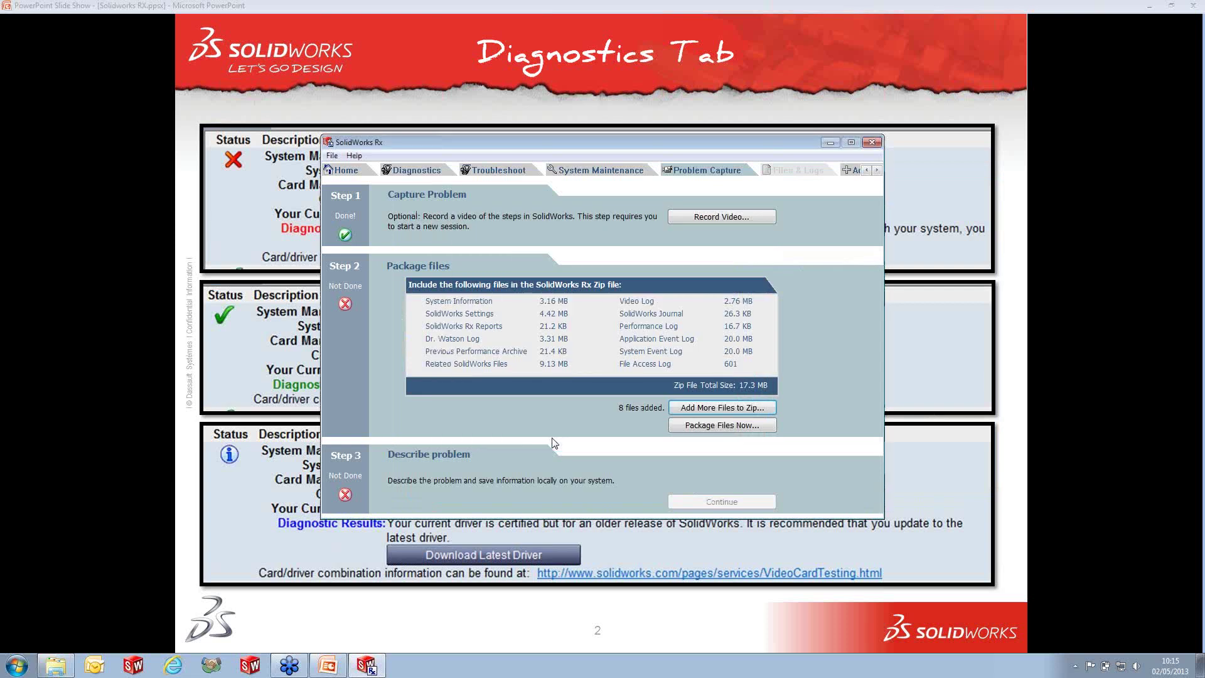
- Package the files, save the Rx zip in the webinar - Soldiworks RX folder, and continue to Step 3
left_click(750, 426)
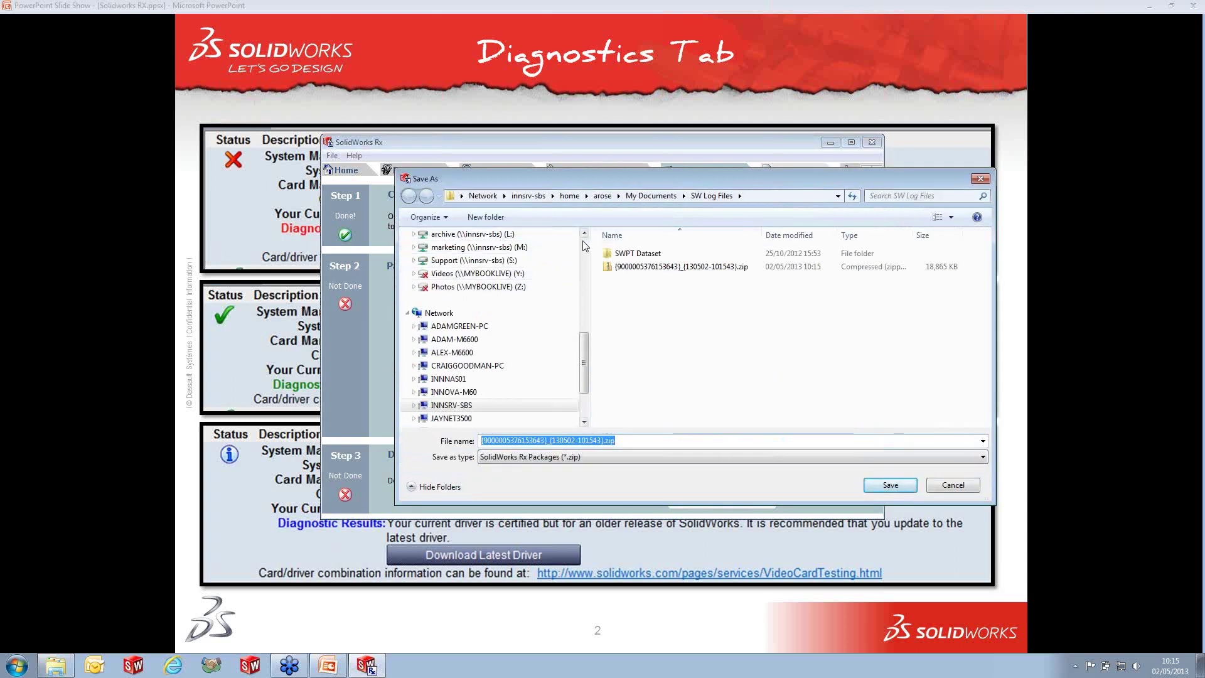
scroll(583, 246, "up", 5)
left_click(467, 293)
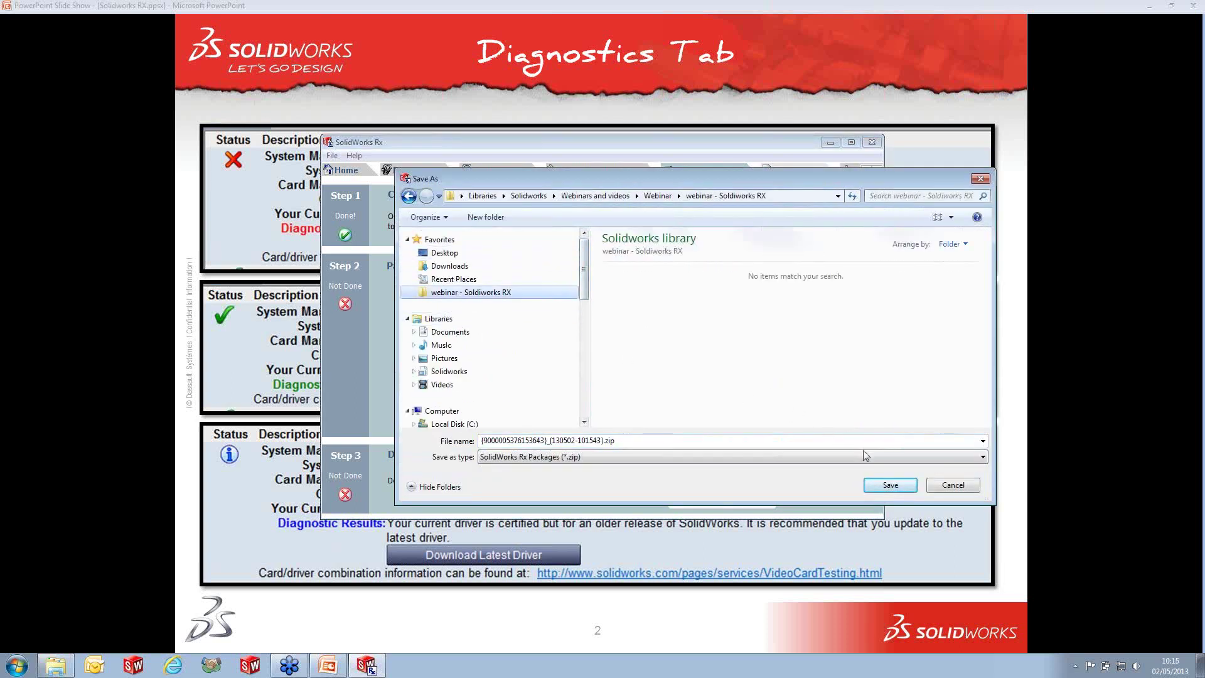
left_click(891, 486)
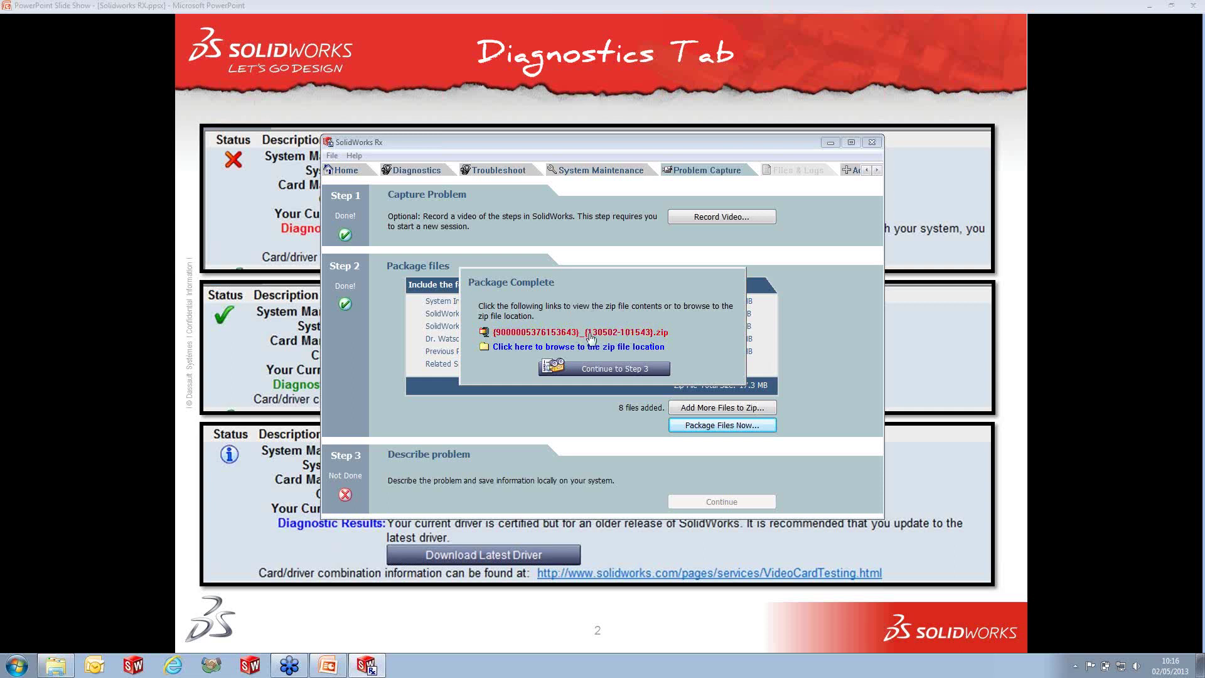
left_click(626, 366)
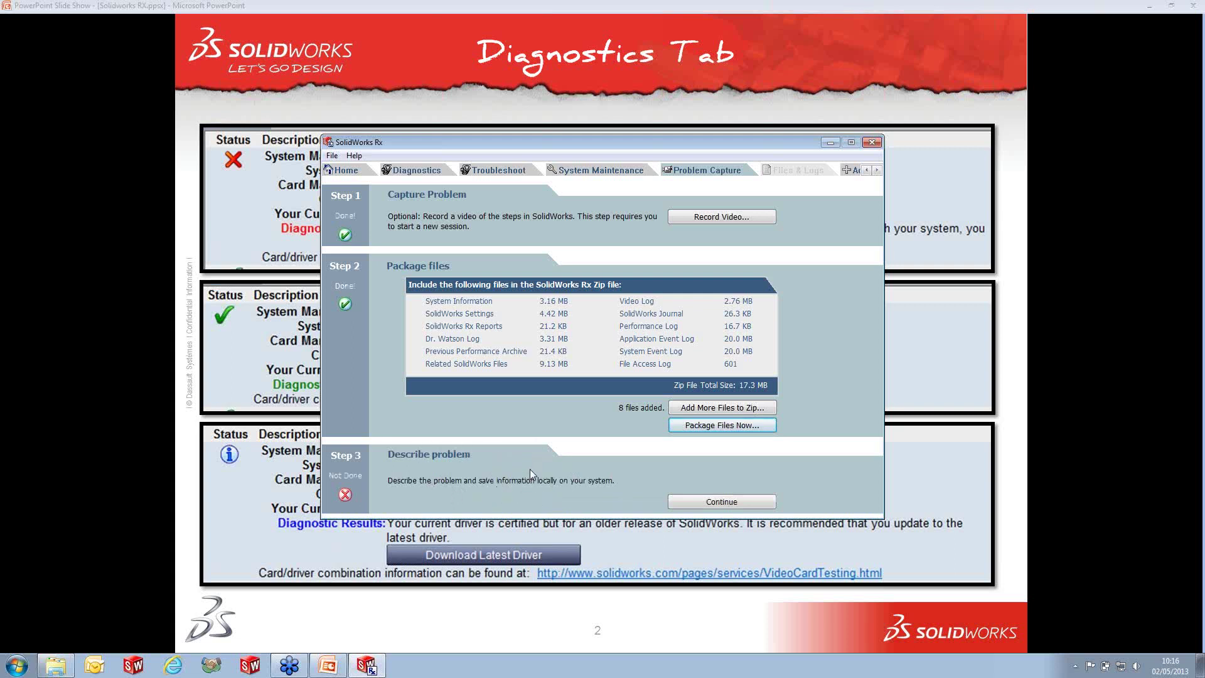
left_click(709, 506)
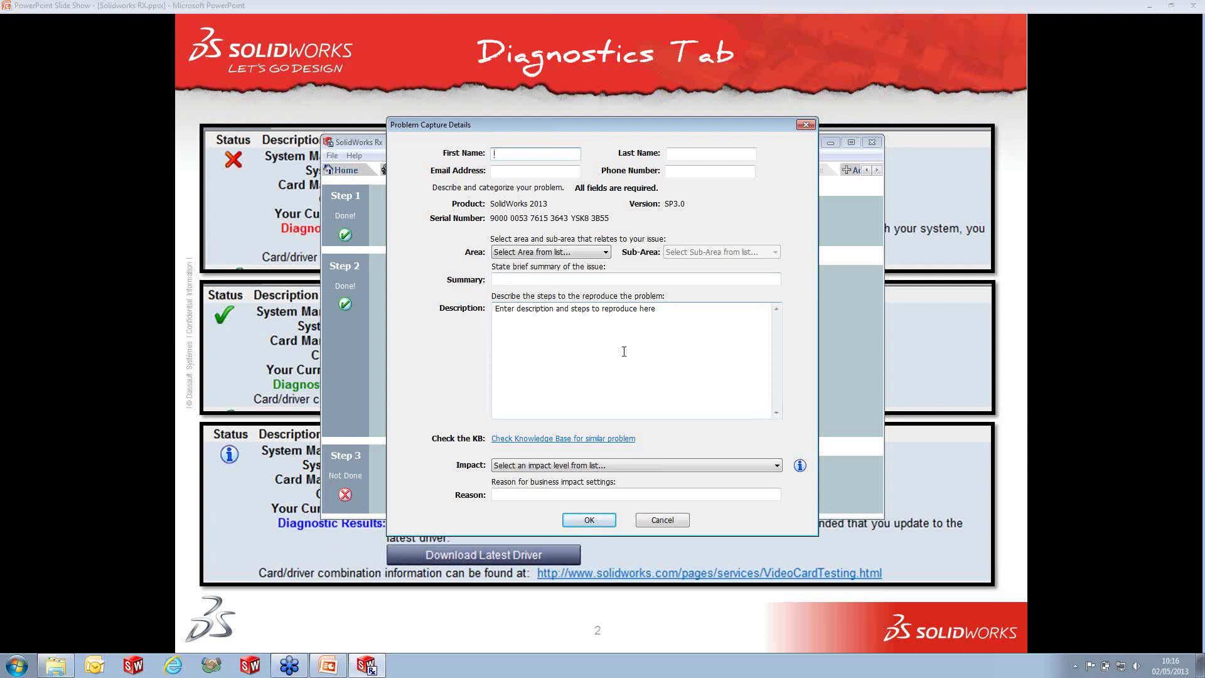
left_click(663, 520)
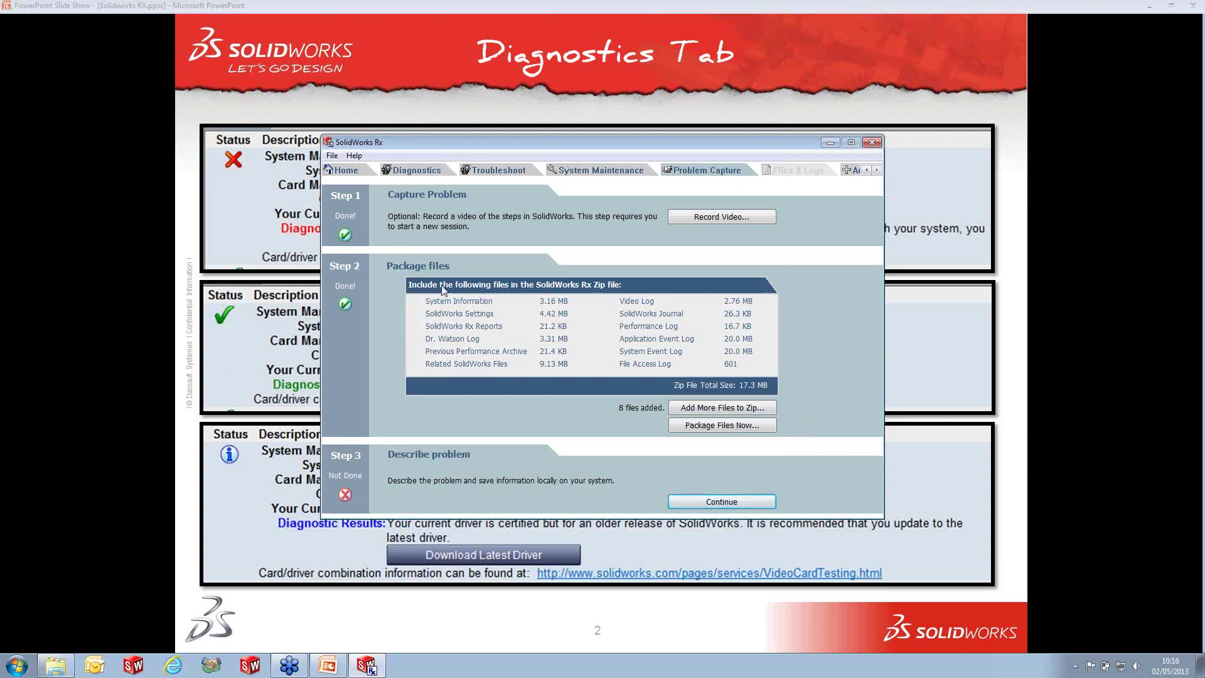
- Open the saved Rx zip package from the webinar - Soldiworks RX folder
left_click(332, 157)
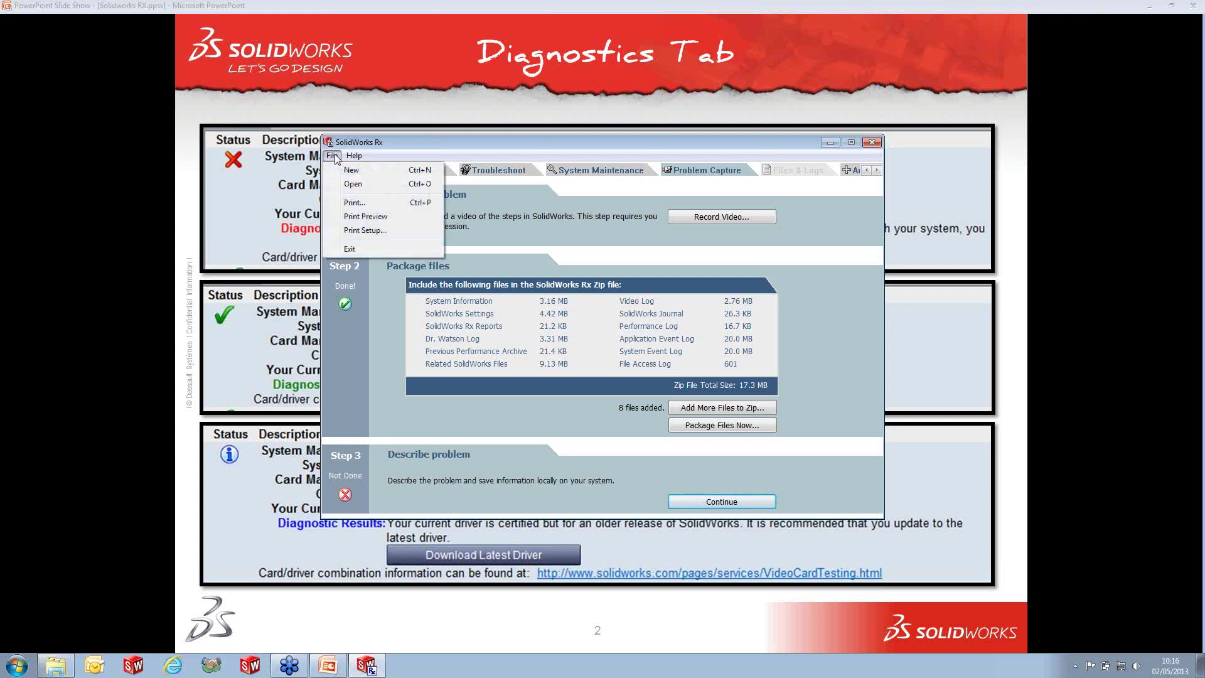
left_click(353, 184)
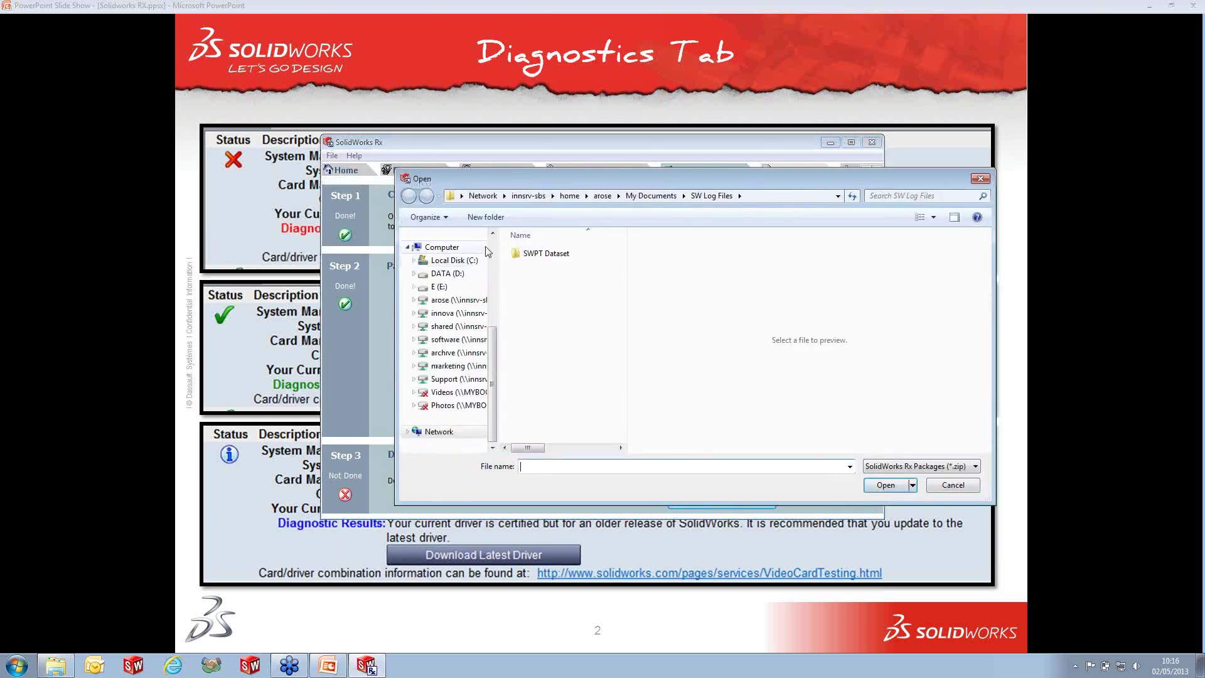
scroll(465, 264, "up", 5)
left_click(453, 292)
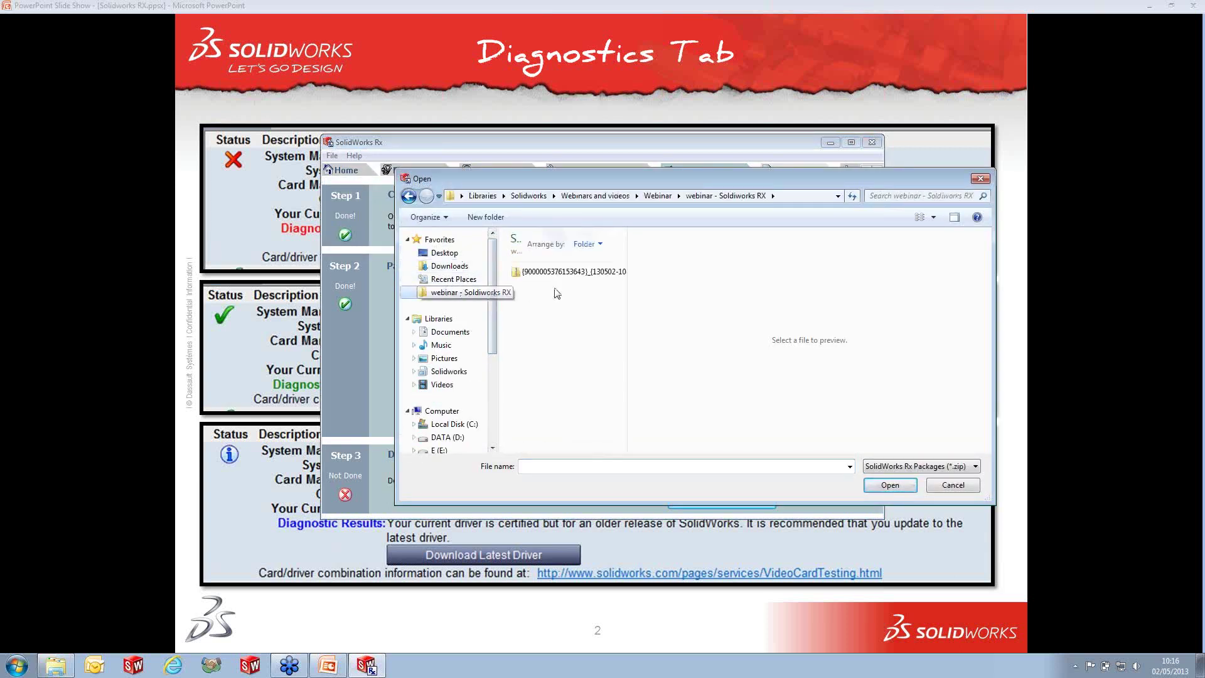
left_click(574, 273)
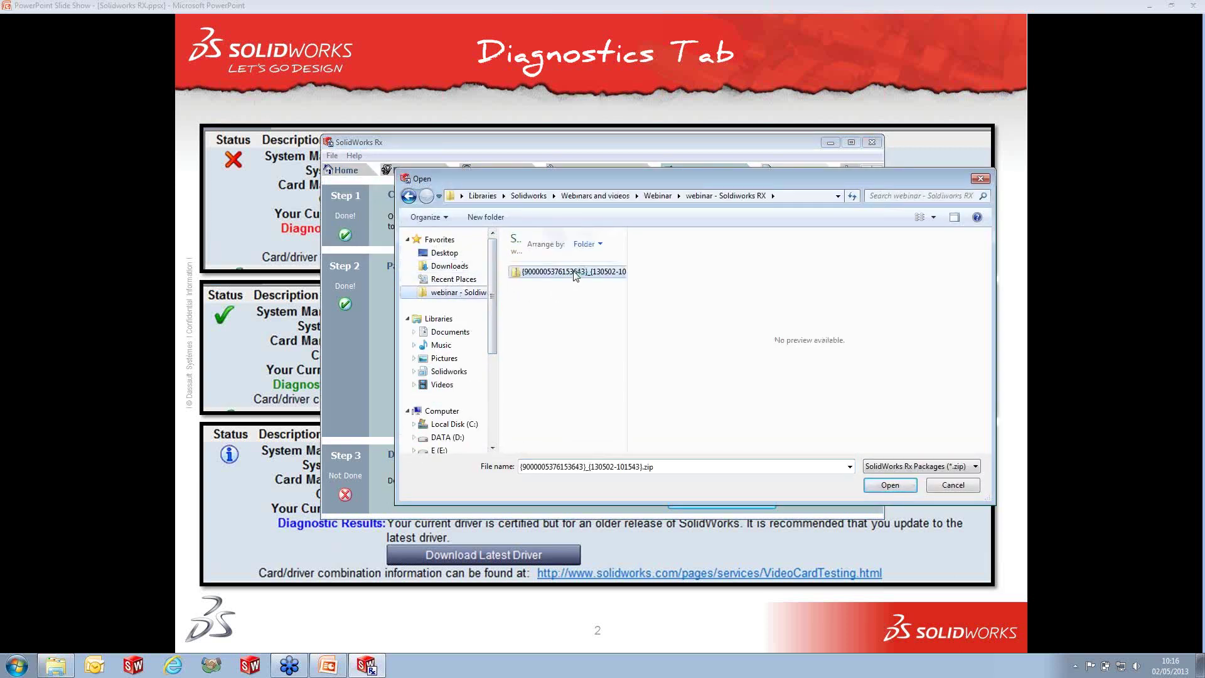
left_click(890, 486)
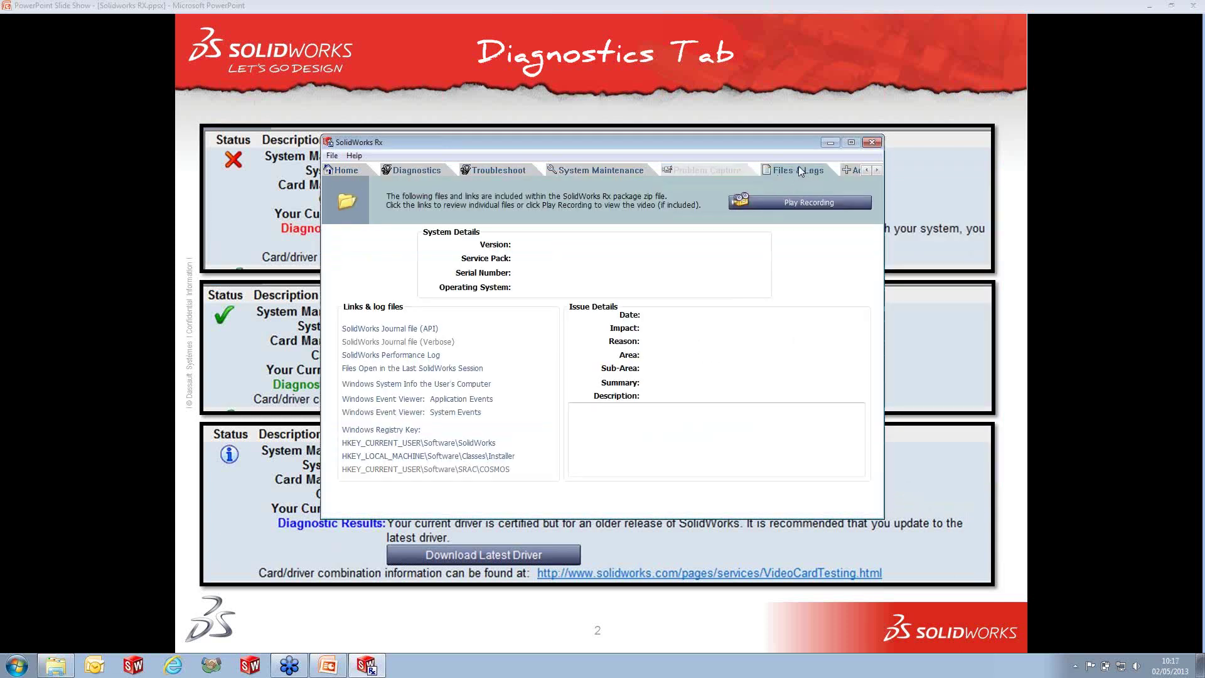
left_click(764, 205)
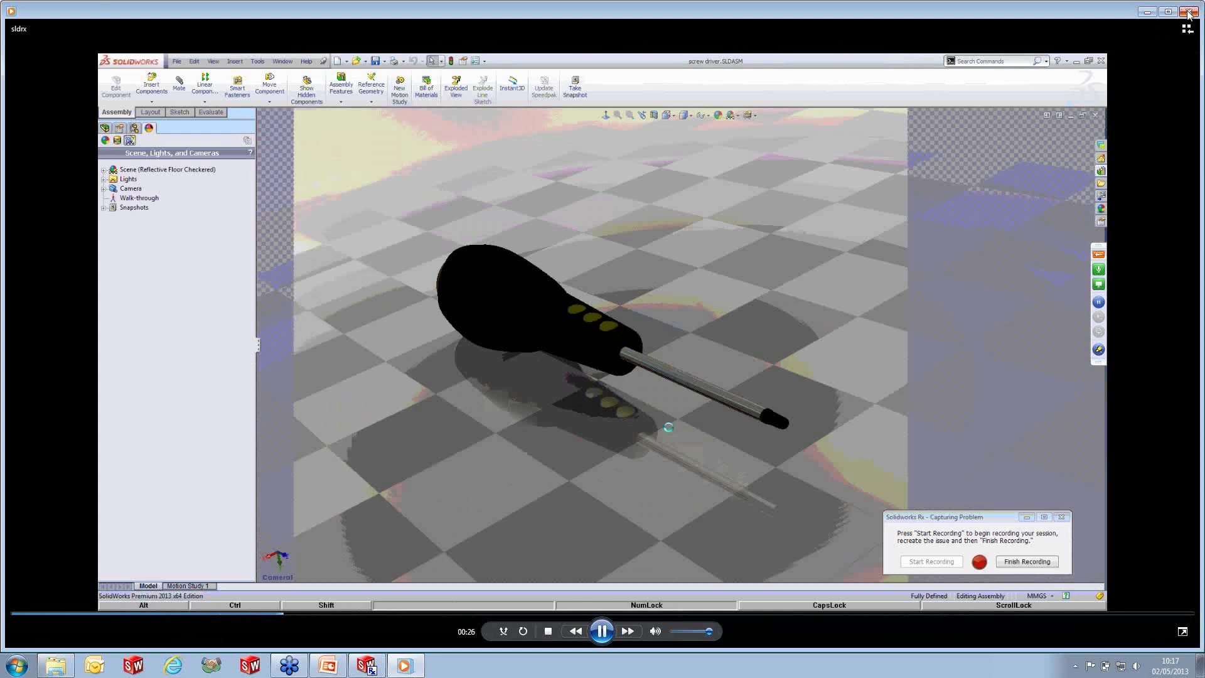
- Close the recording player, then view the swxJRNL.swj journal in Notepad and close it
left_click(1188, 13)
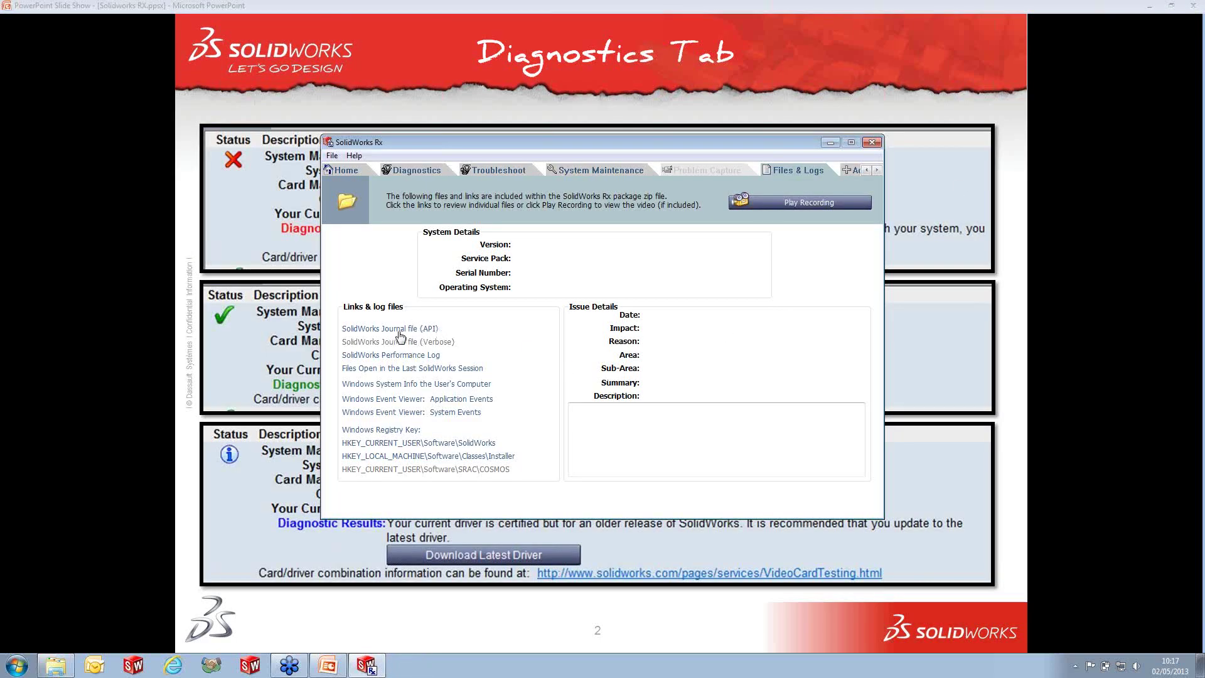
left_click(399, 330)
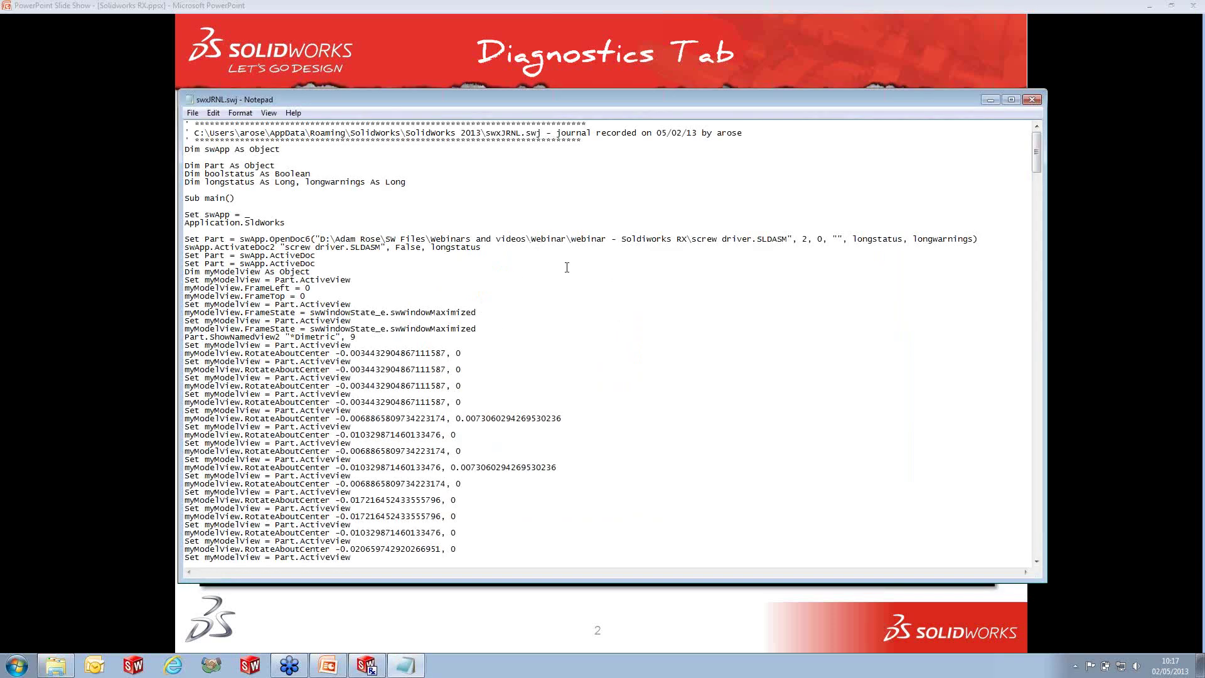
scroll(567, 268, "down", 16)
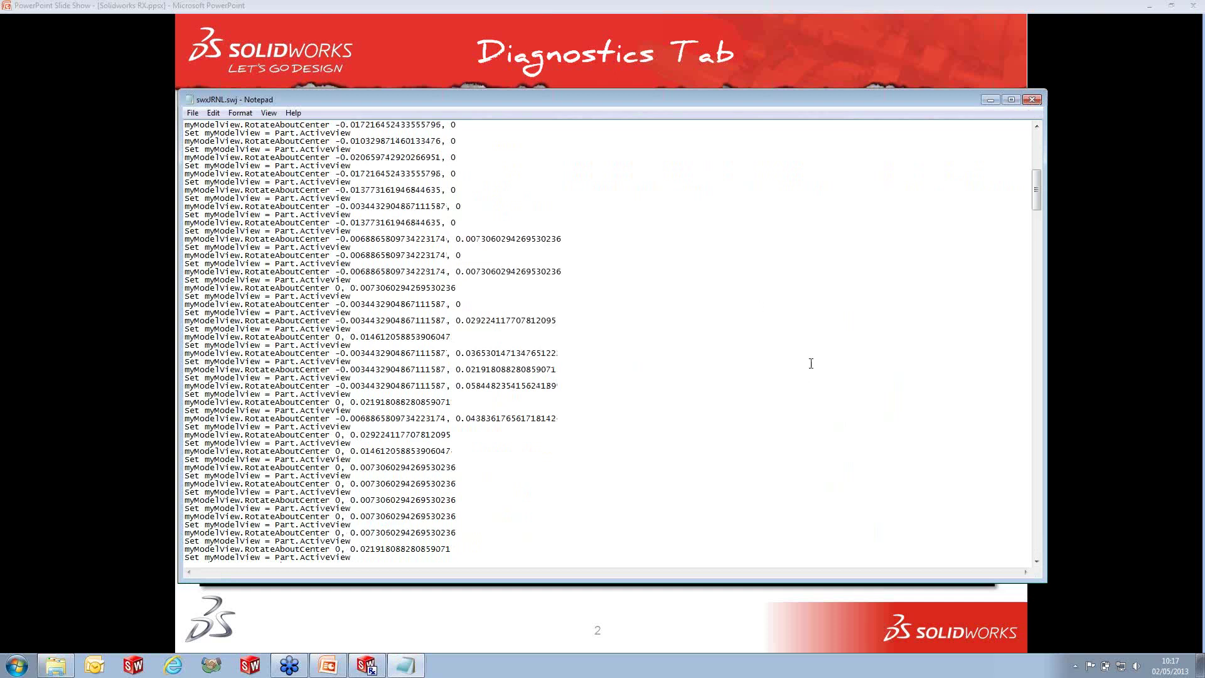
left_click(1037, 102)
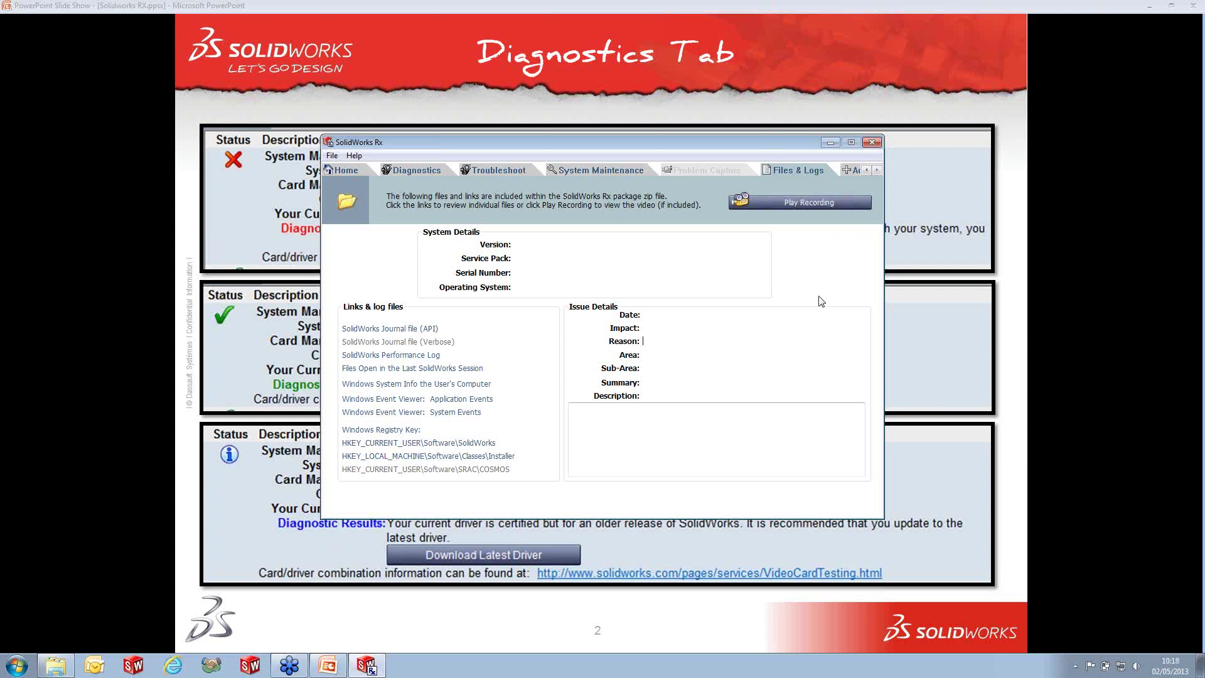
- Go to the Add-in tab and launch the Performance Benchmark Test, then cancel it unrun
left_click(878, 169)
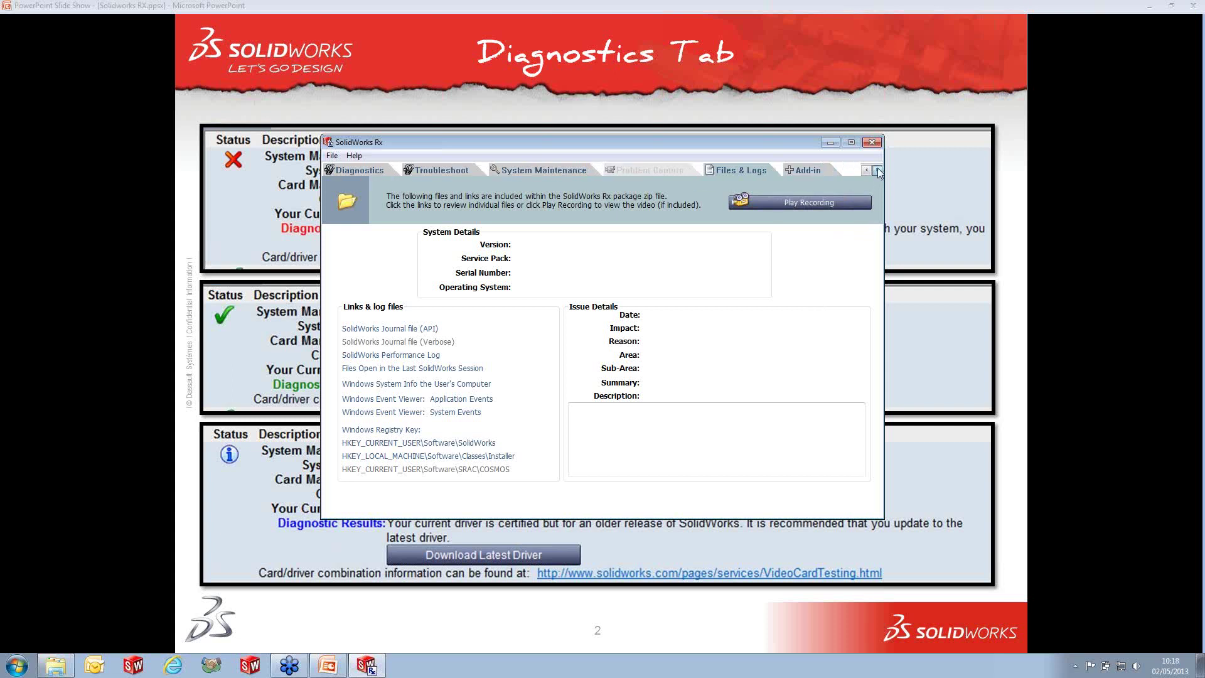
left_click(815, 169)
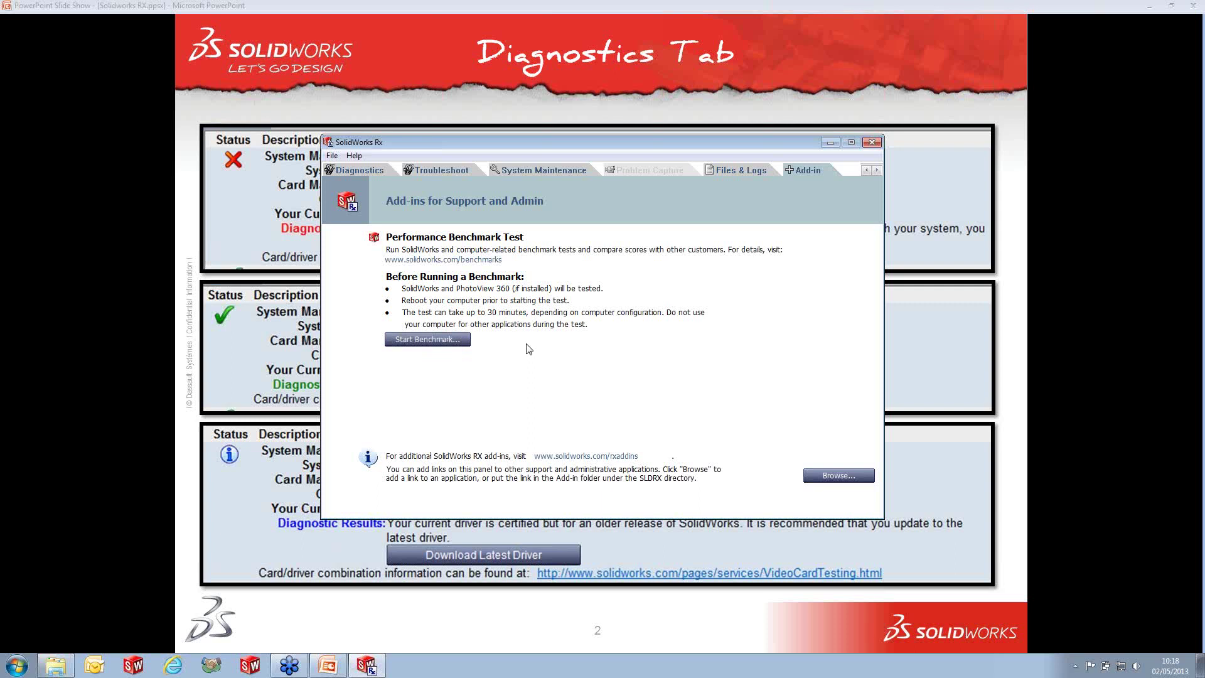
left_click(454, 344)
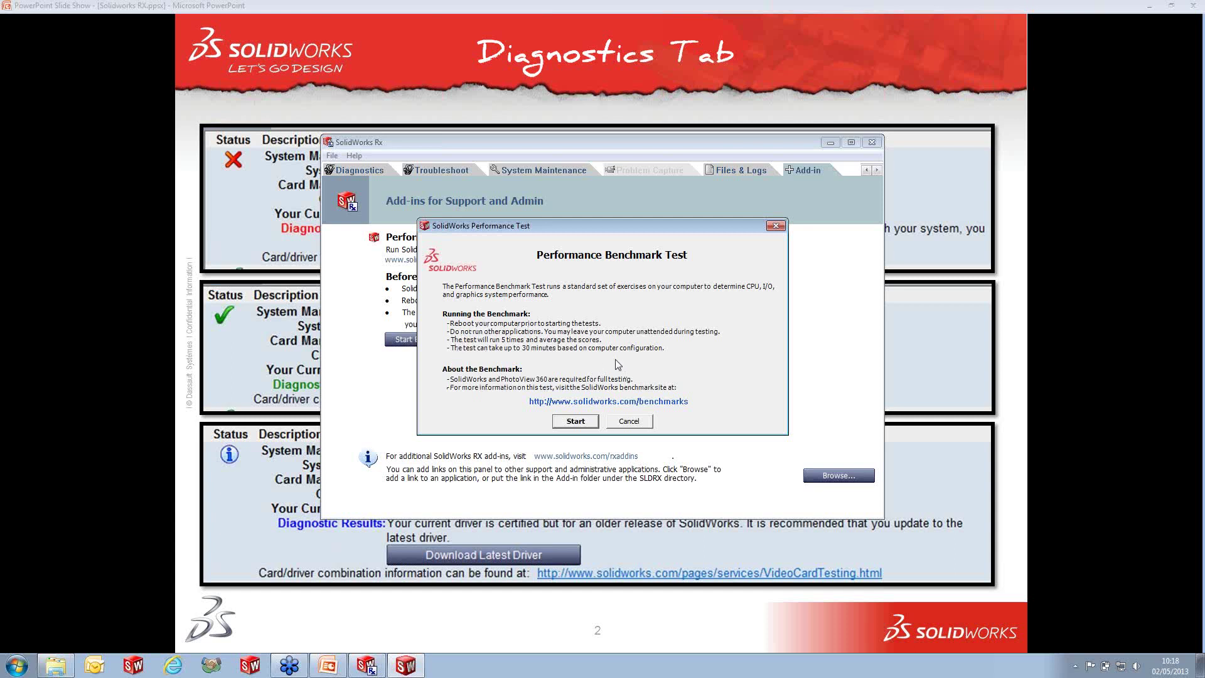
left_click(638, 425)
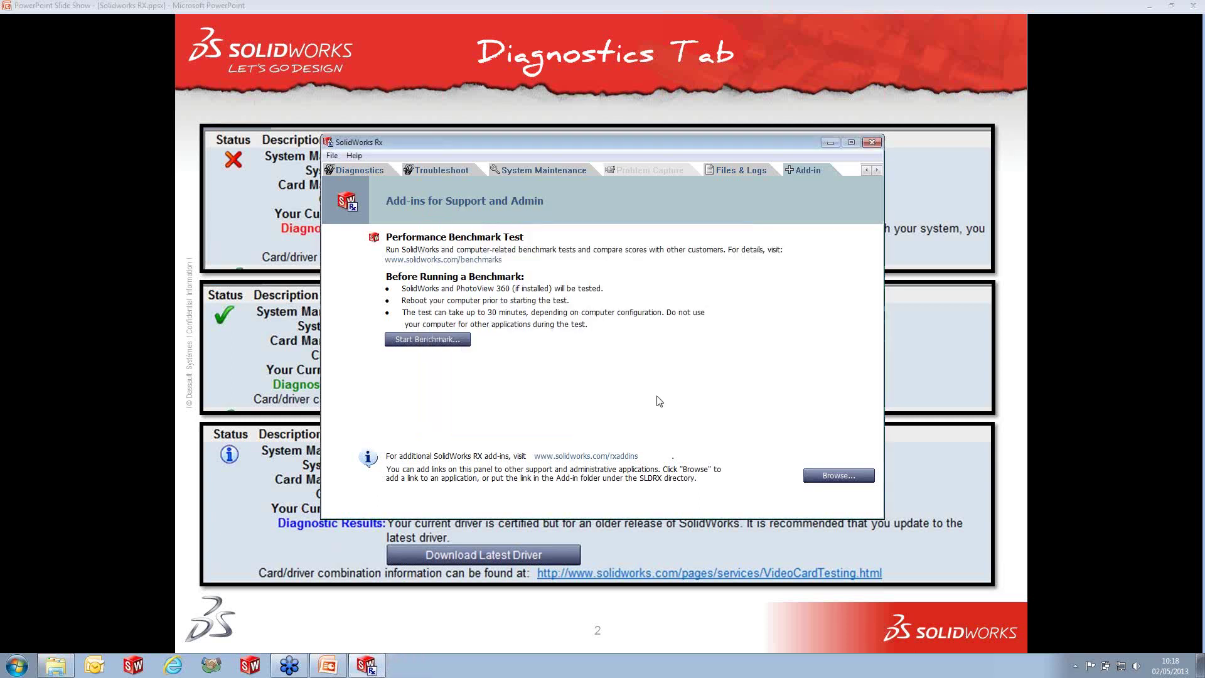
- Advance the slides through Benchmark Test, Compare My Score and Share Your Score, then return to SolidWorks Rx
left_click(1063, 414)
left_click(1059, 413)
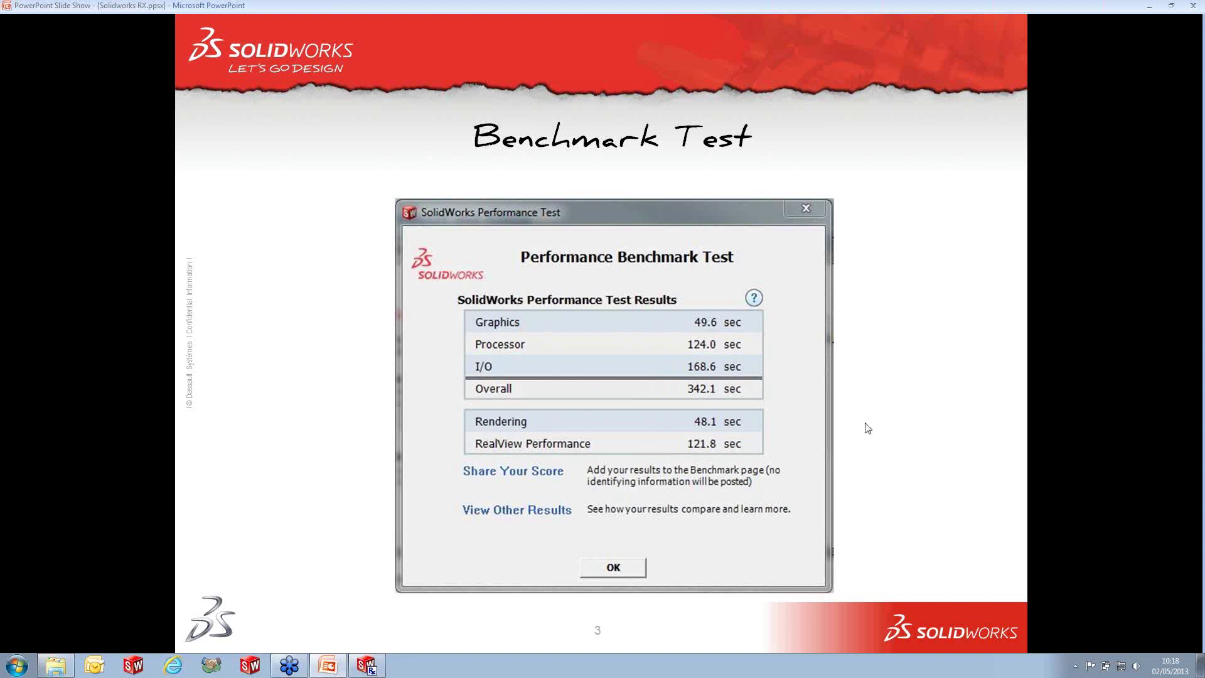
left_click(895, 317)
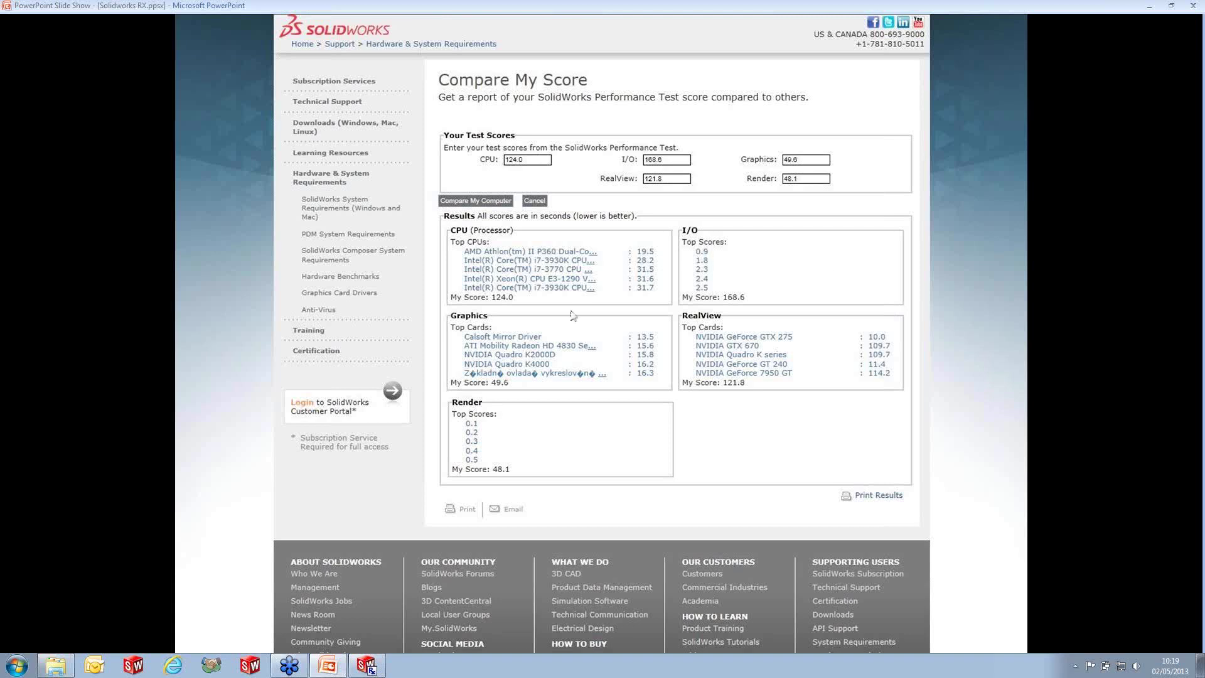
left_click(724, 425)
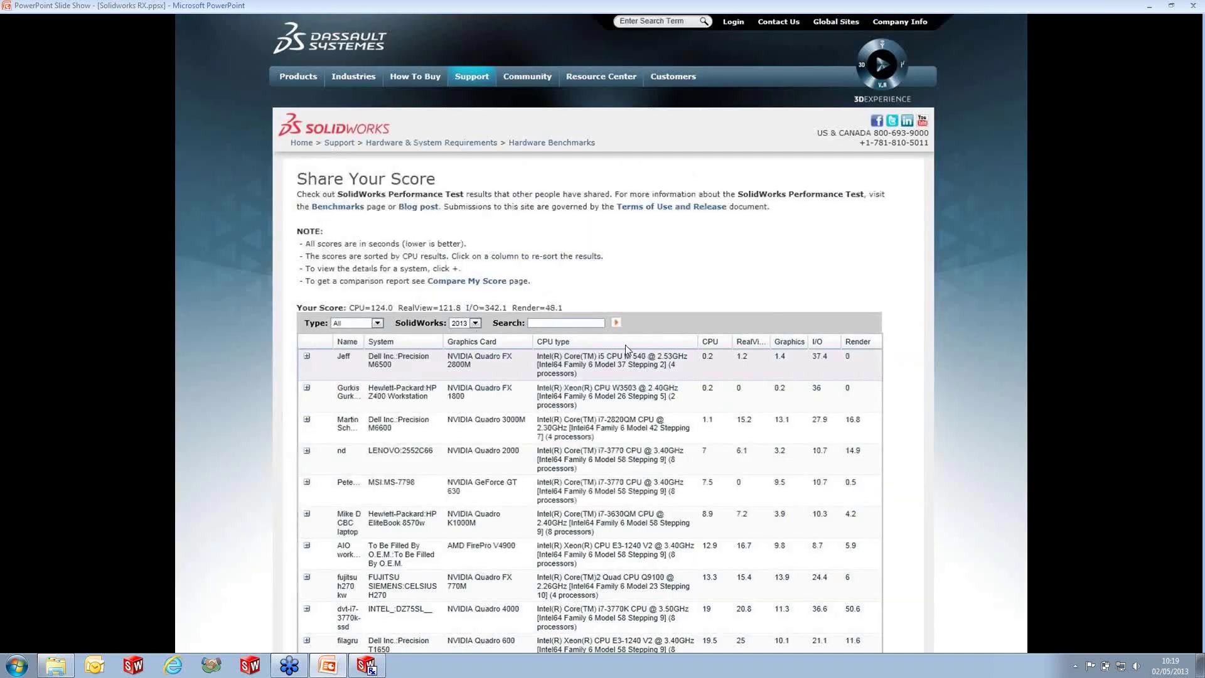
left_click(380, 668)
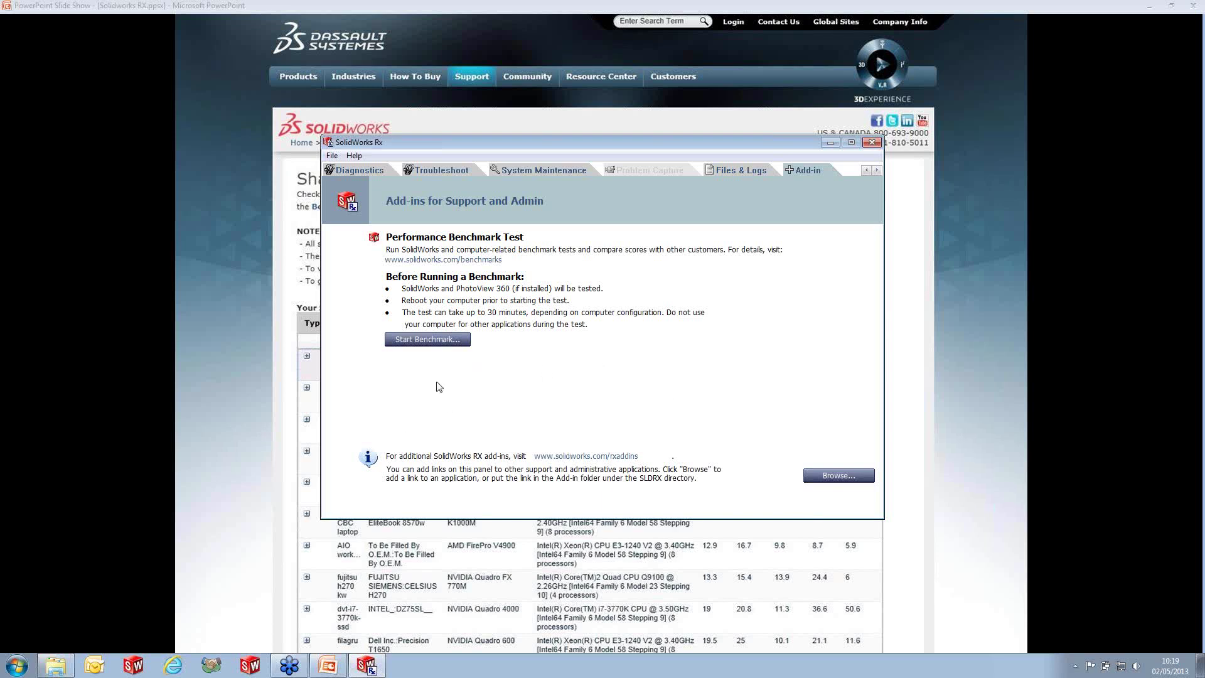
- Add UpdateBrowserData.exe as an add-in link
left_click(832, 478)
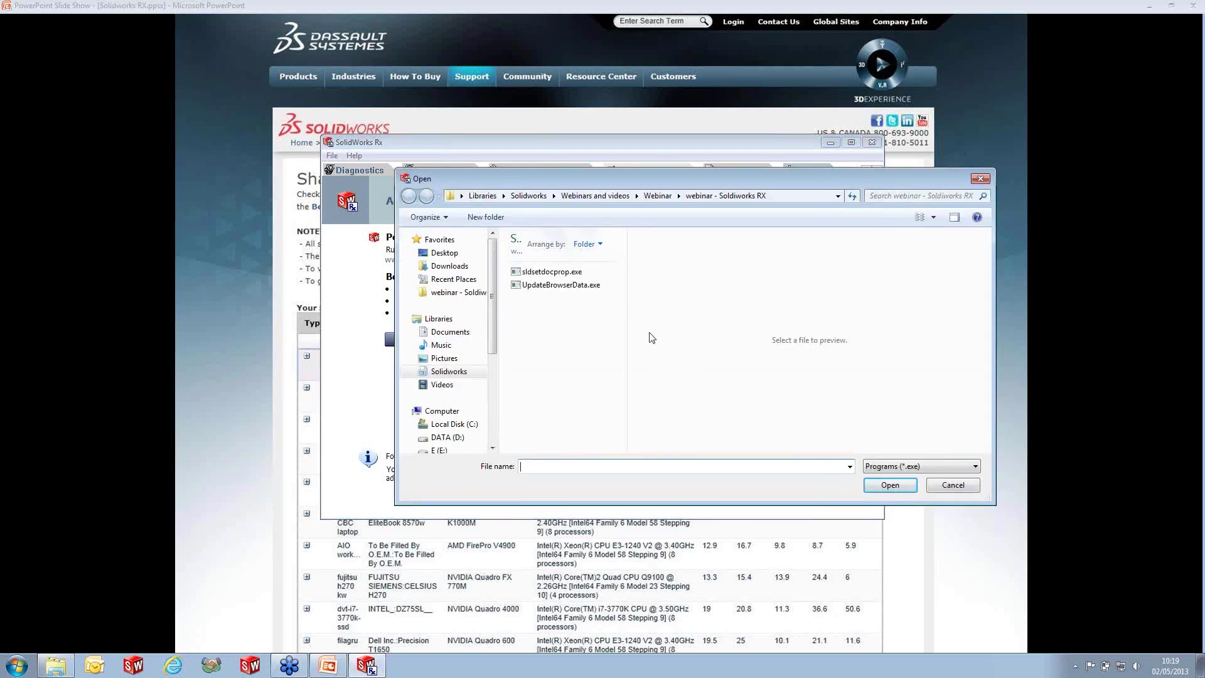
left_click(561, 285)
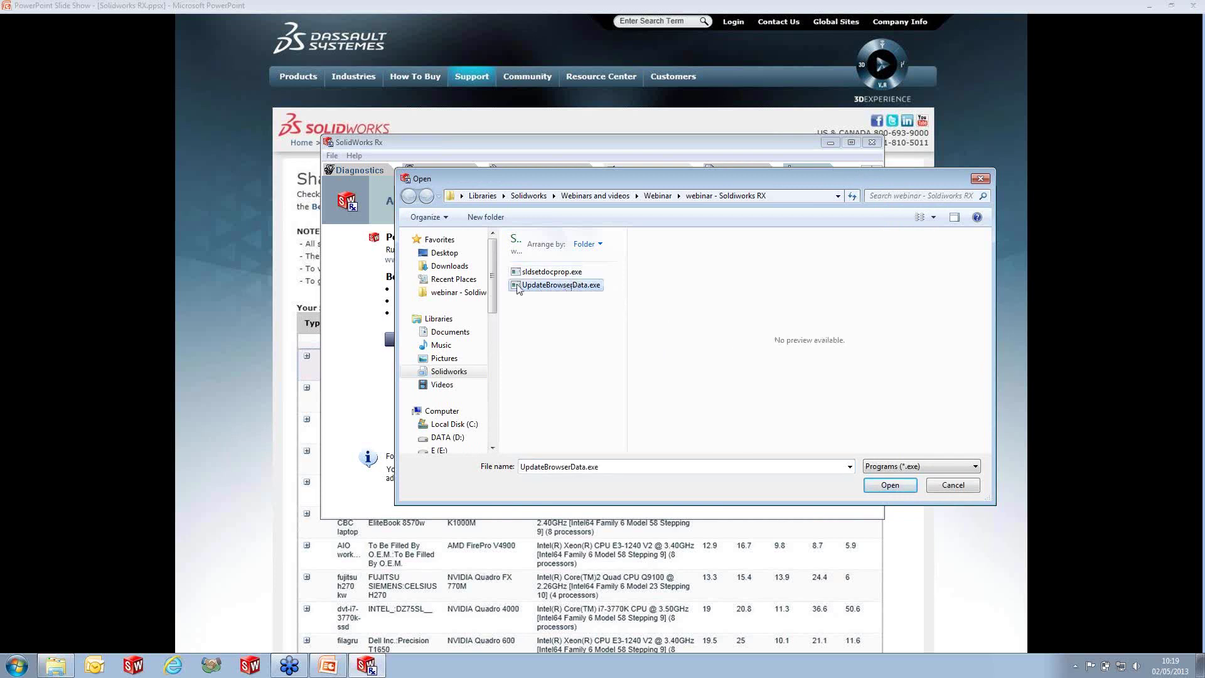
left_click(890, 485)
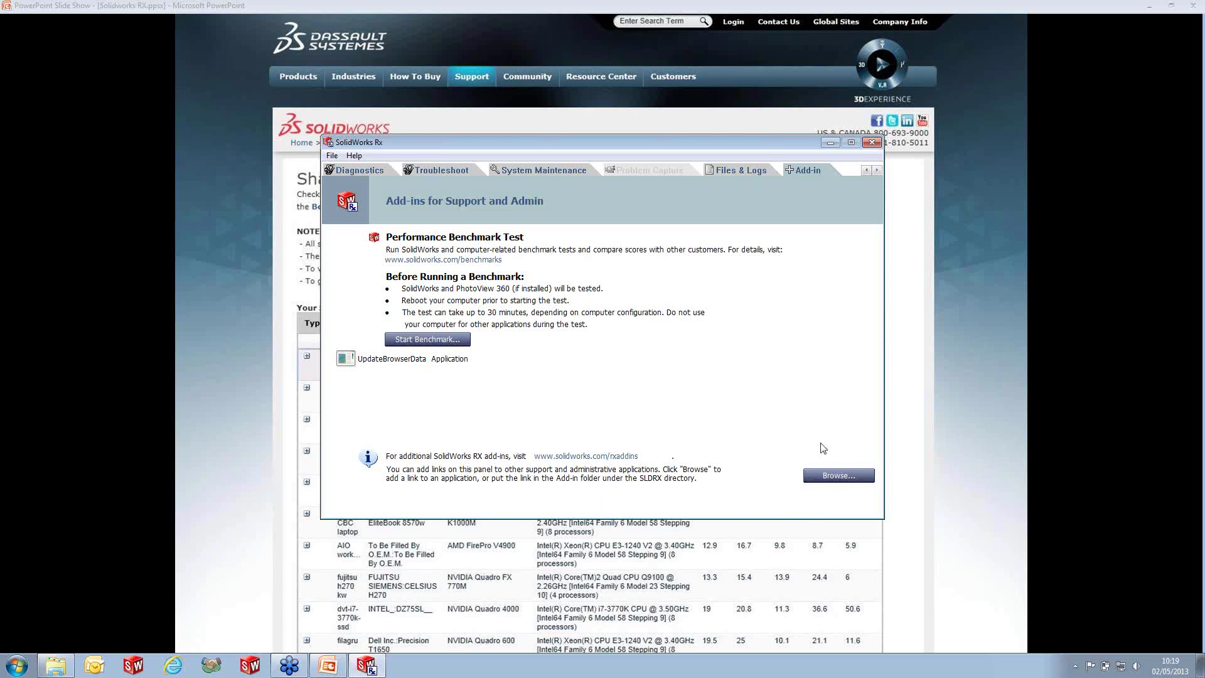
- List all file types and add the screw driver.SLDASM assembly as another link
left_click(839, 476)
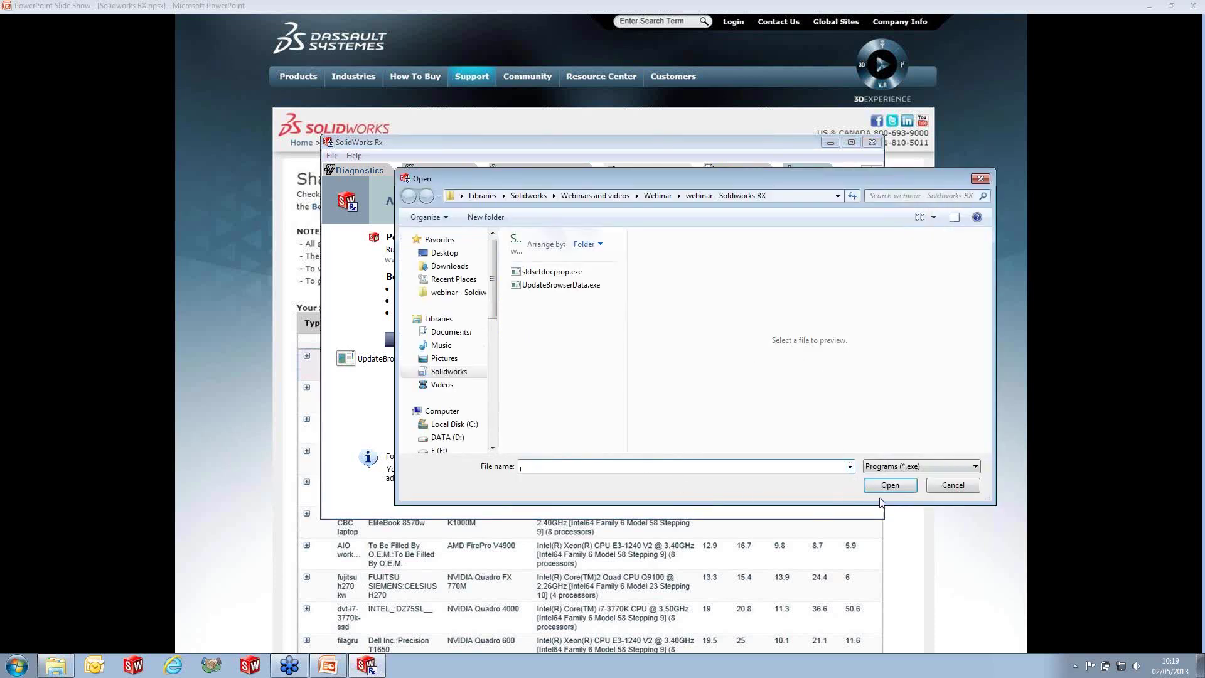
left_click(920, 466)
left_click(911, 484)
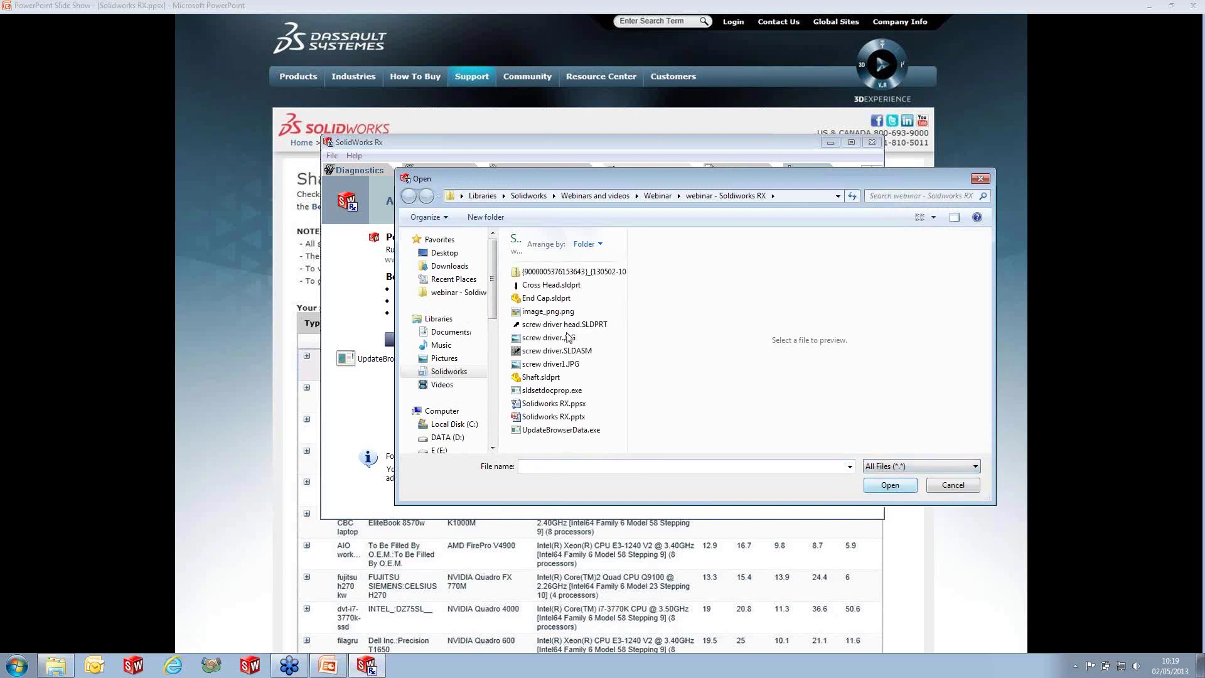
left_click(558, 351)
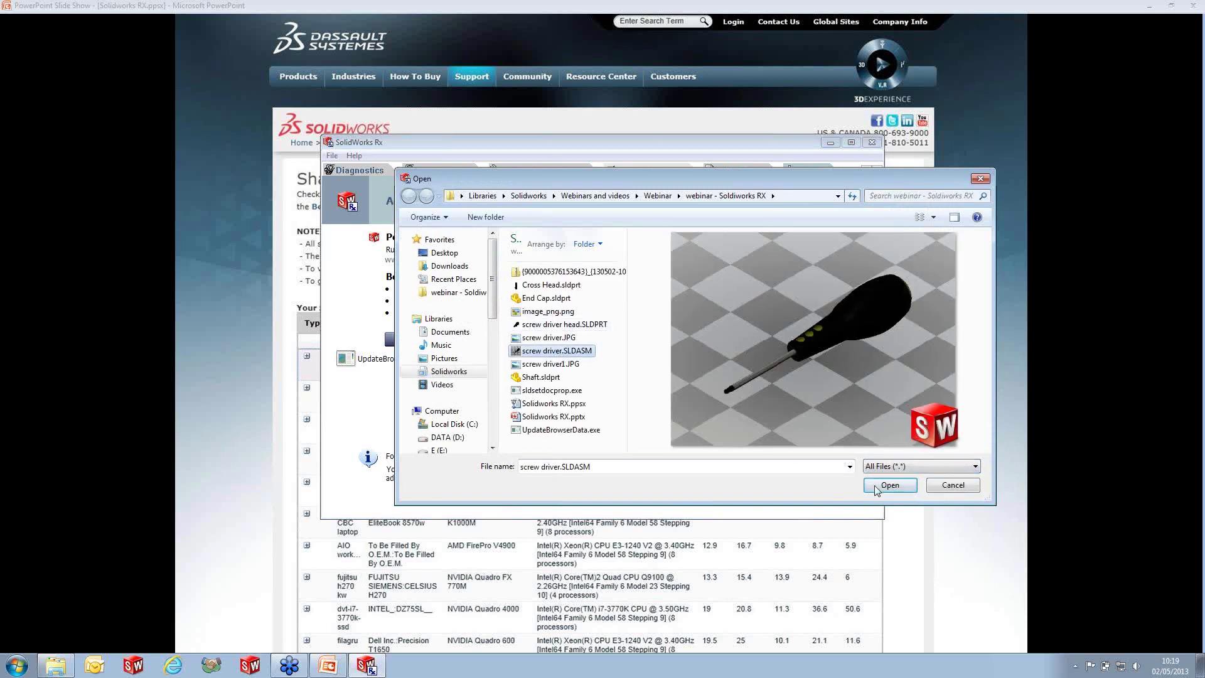
left_click(902, 487)
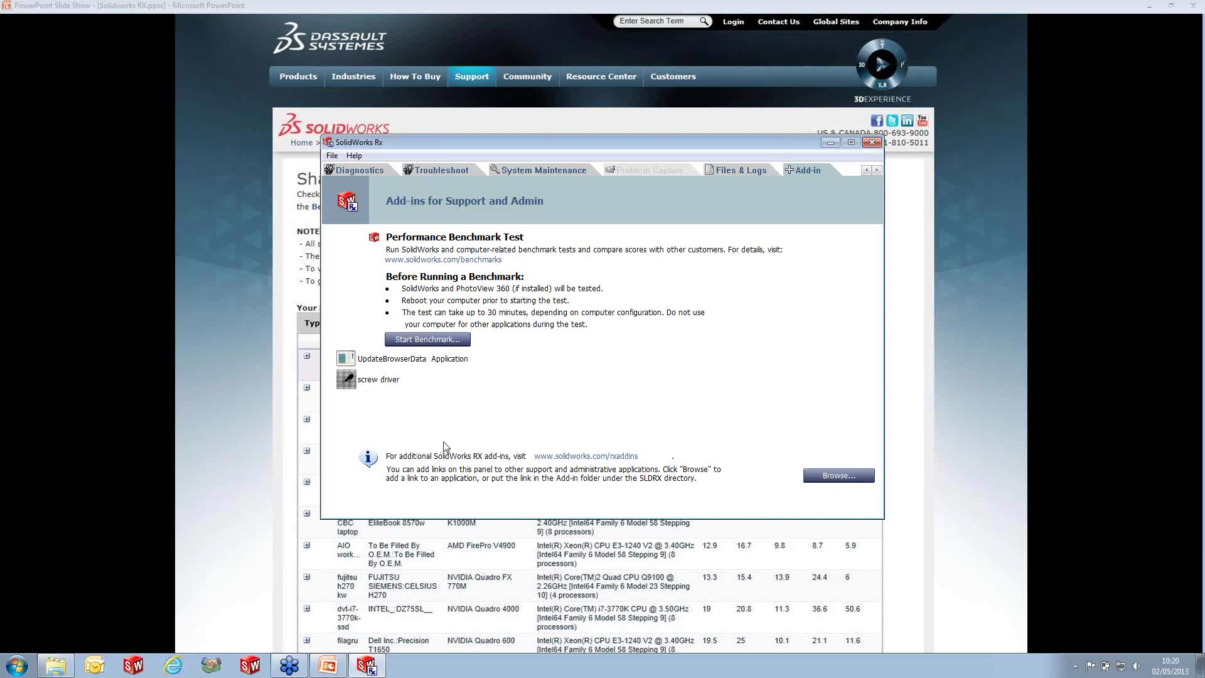
- Try launching the UpdateBrowserData add-in link and dismiss its resource load error
left_click(431, 360)
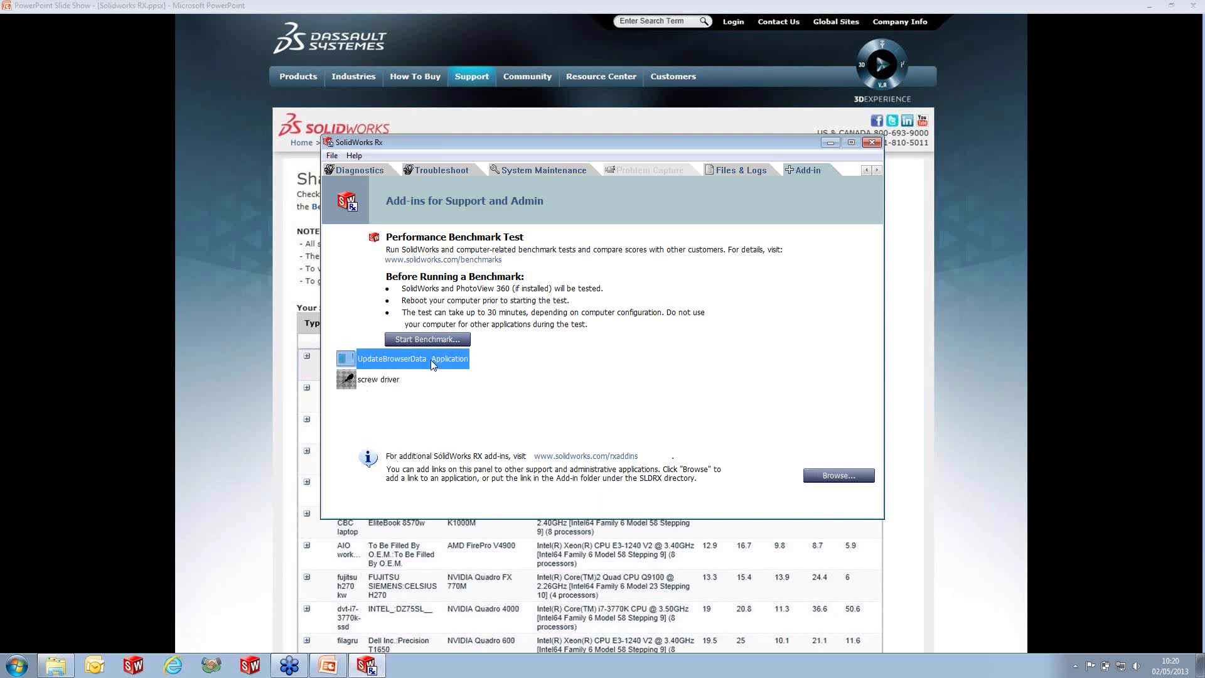
double_click(390, 366)
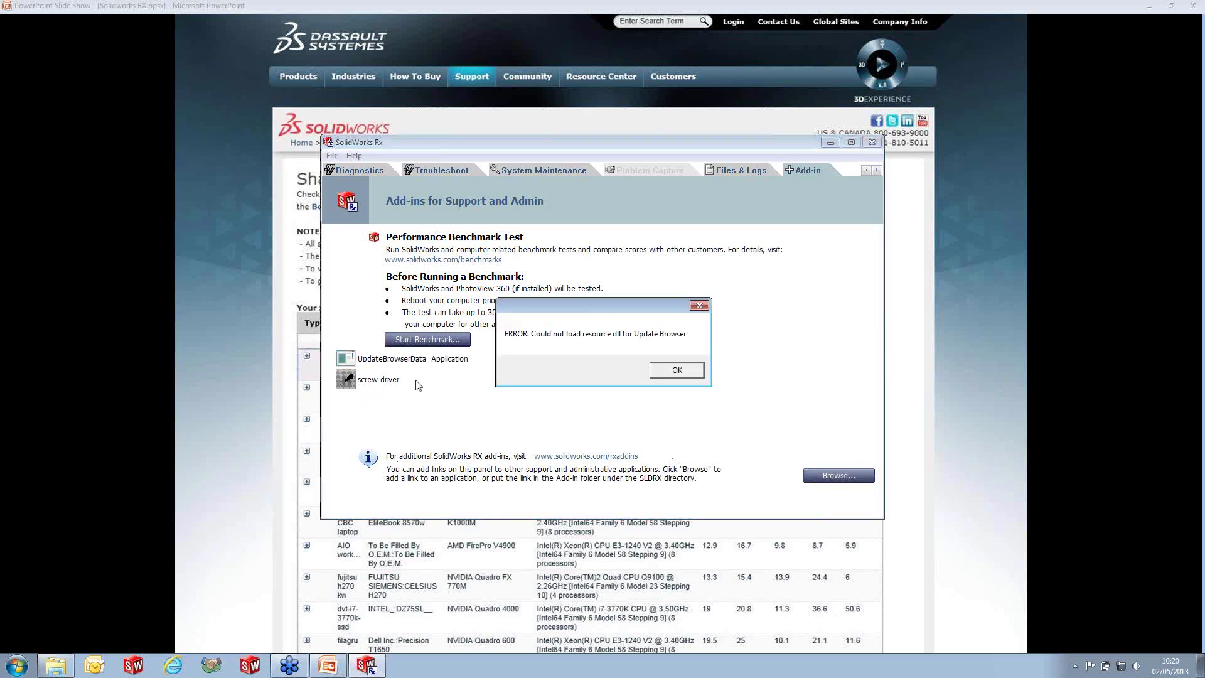
left_click(676, 372)
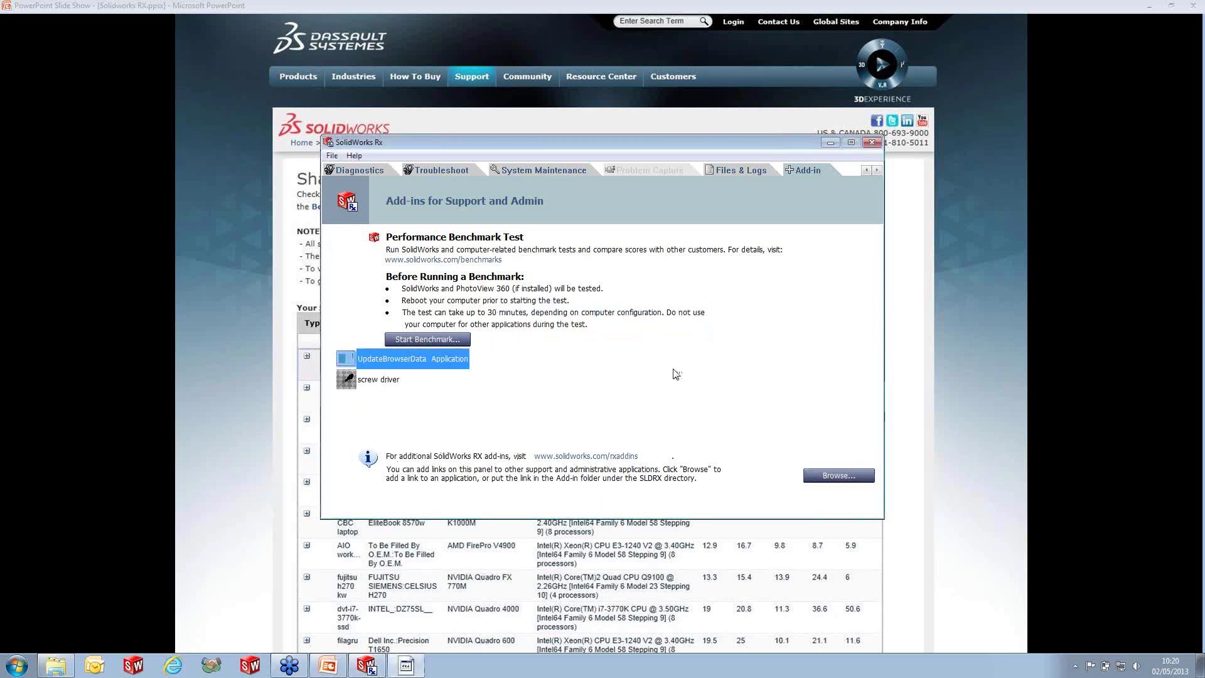
- Delete the 'screw driver' link from the Add-in panel, leaving only UpdateBrowserData
left_click(395, 385)
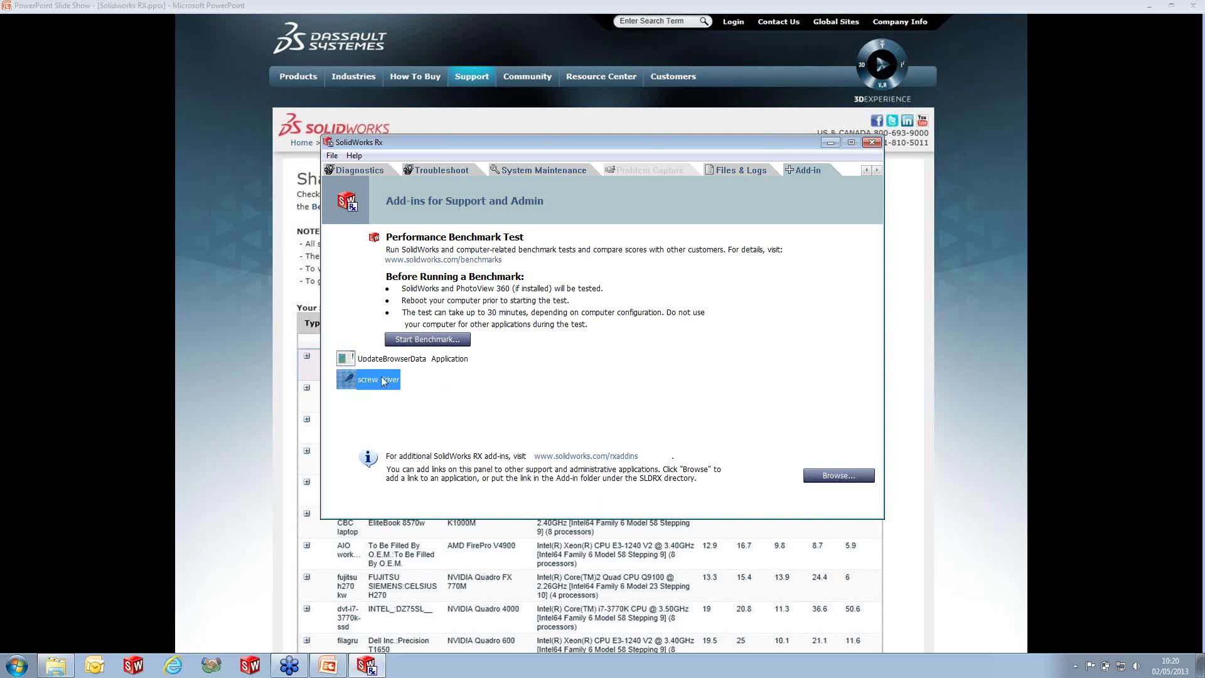
key("Delete")
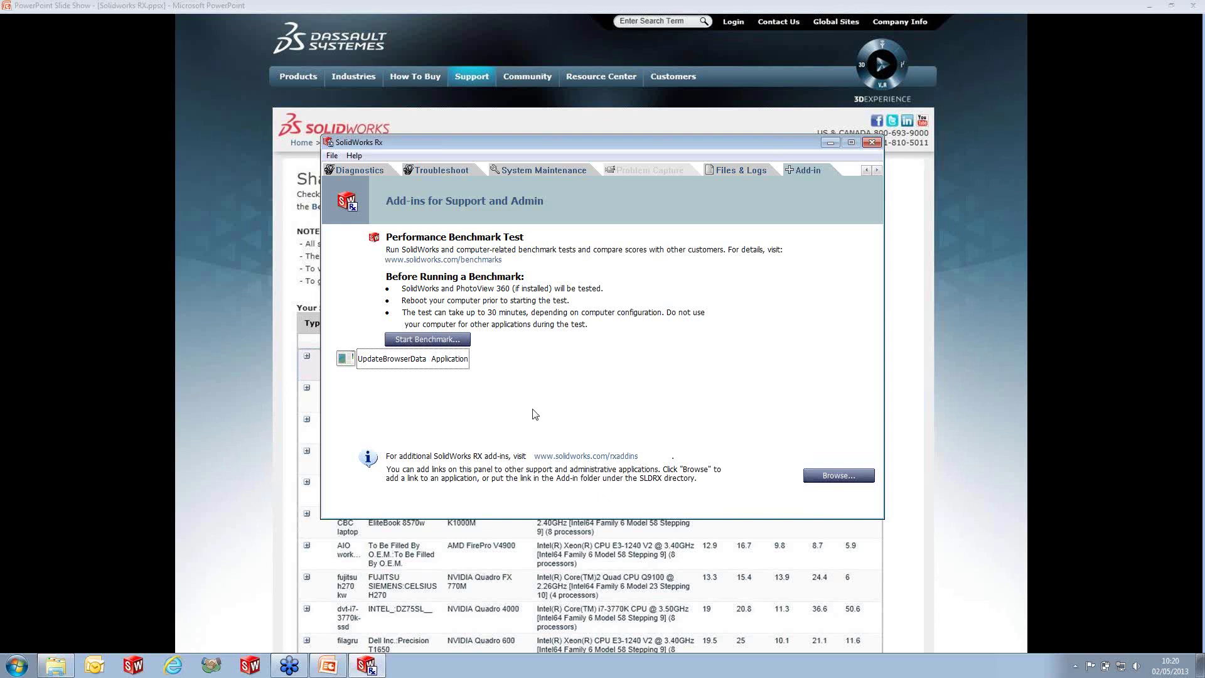
left_click(866, 171)
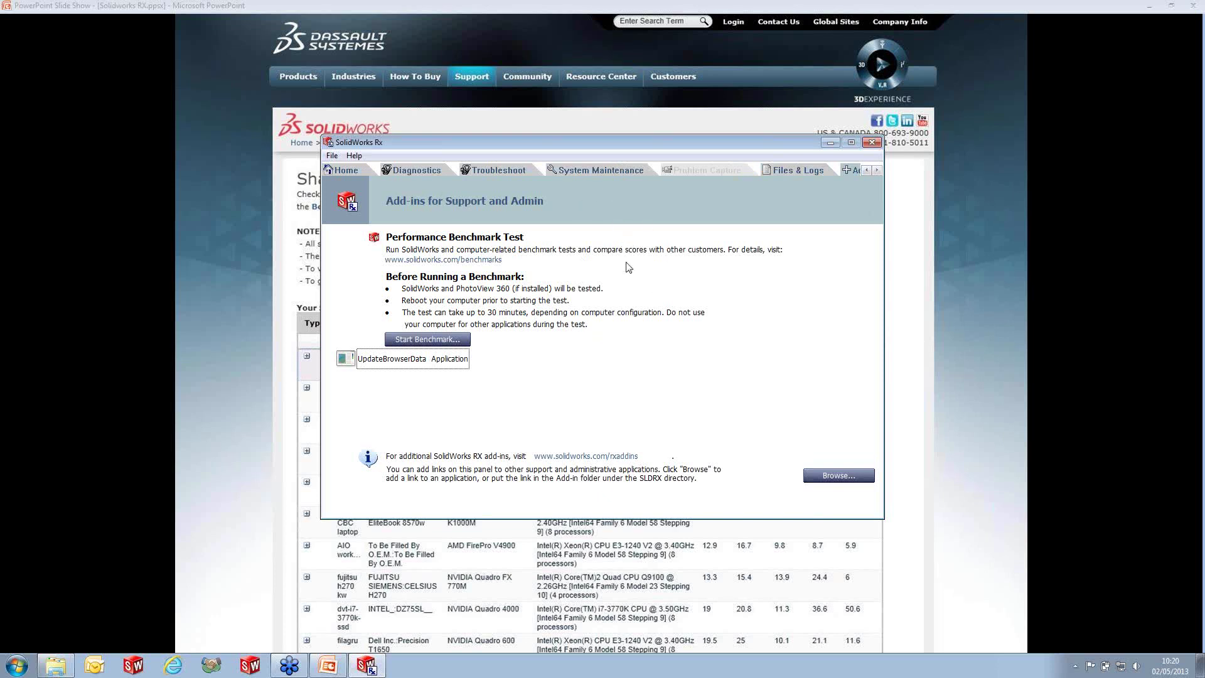
- Review Diagnostics and Files & Logs, dismiss the Problem Capture existing-issue notice, then return to PowerPoint
left_click(416, 167)
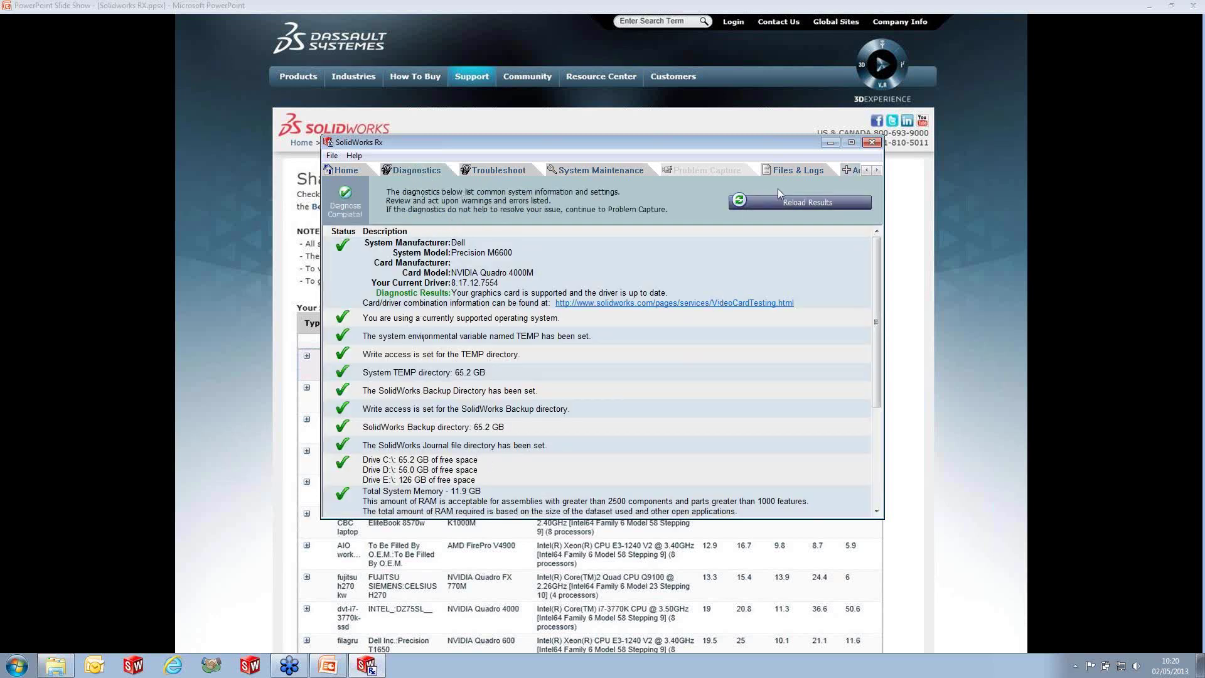
left_click(788, 170)
left_click(726, 170)
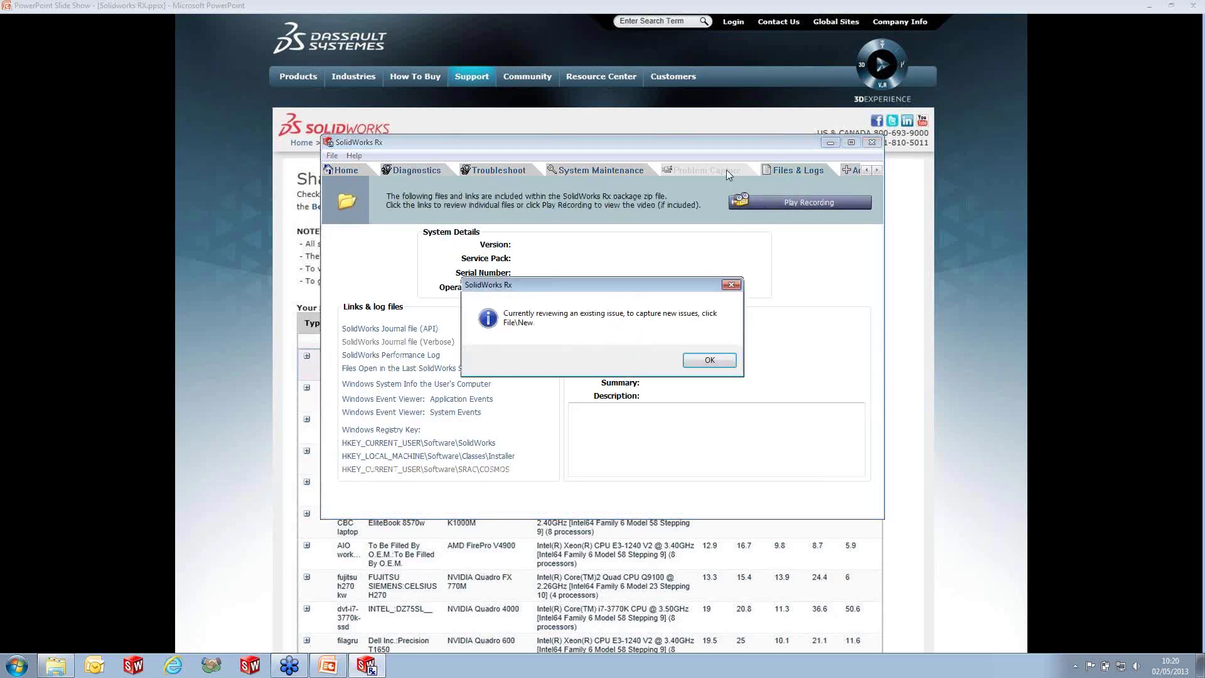
left_click(707, 363)
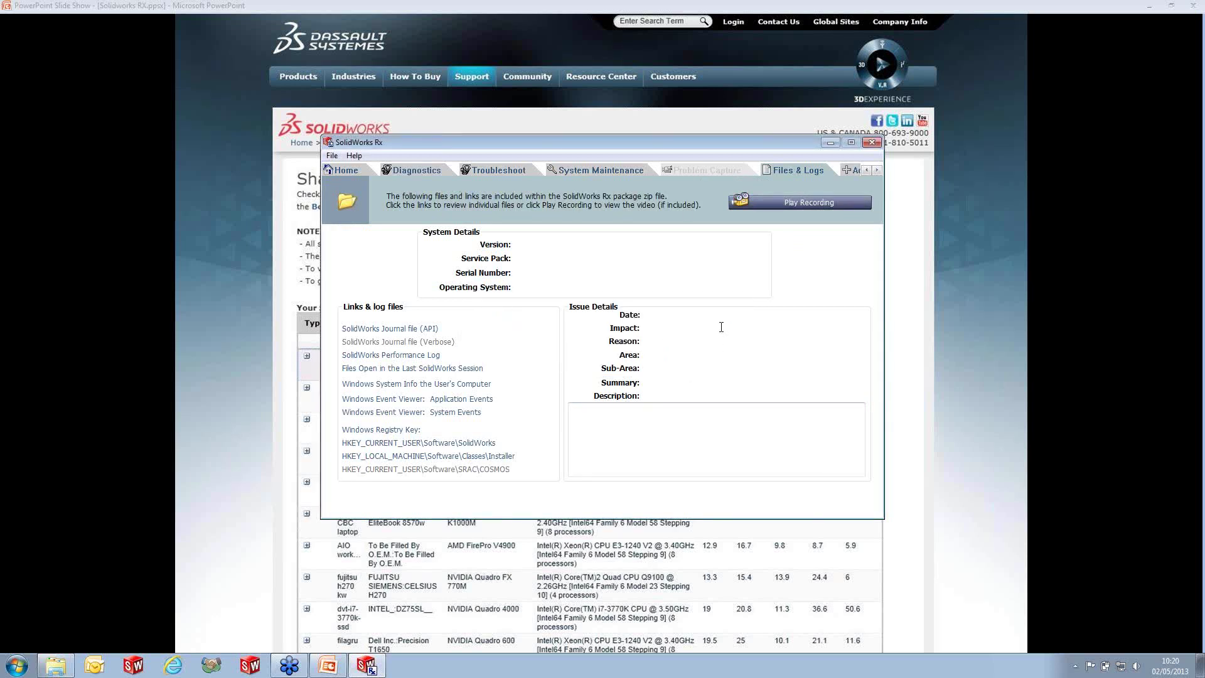
left_click(328, 667)
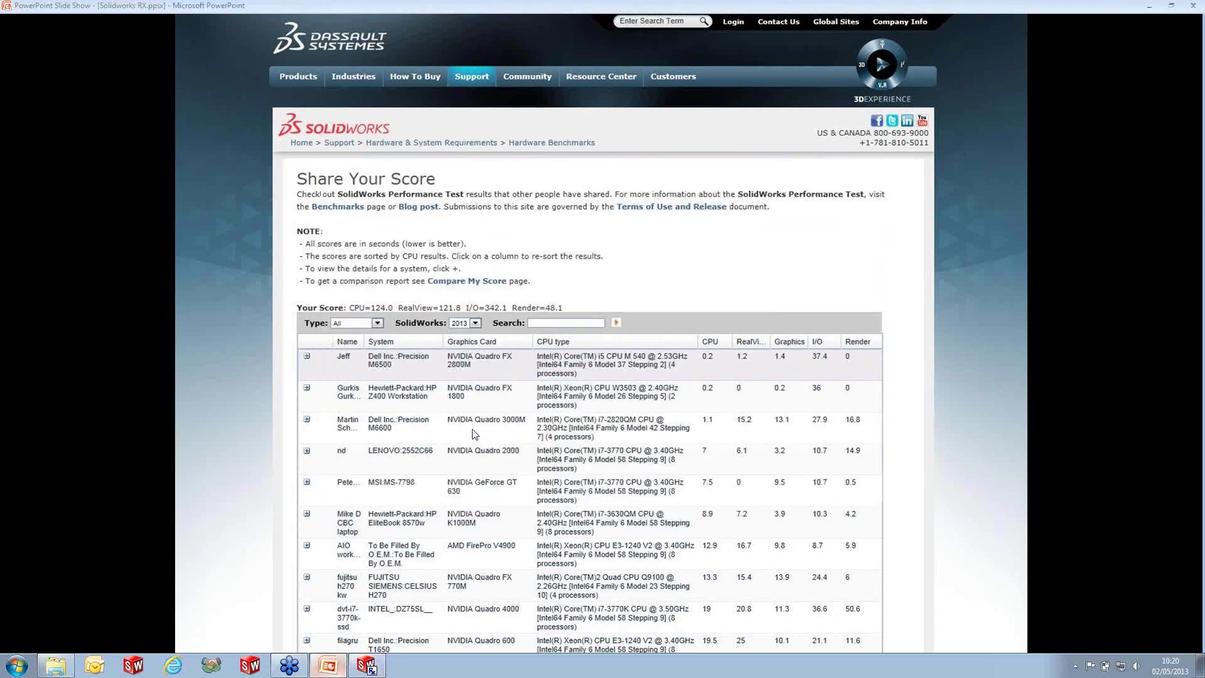
- Advance to slide 6, the 'Thank you for watching!' slide listing the 9, 16 and 23 May webinars
left_click(476, 434)
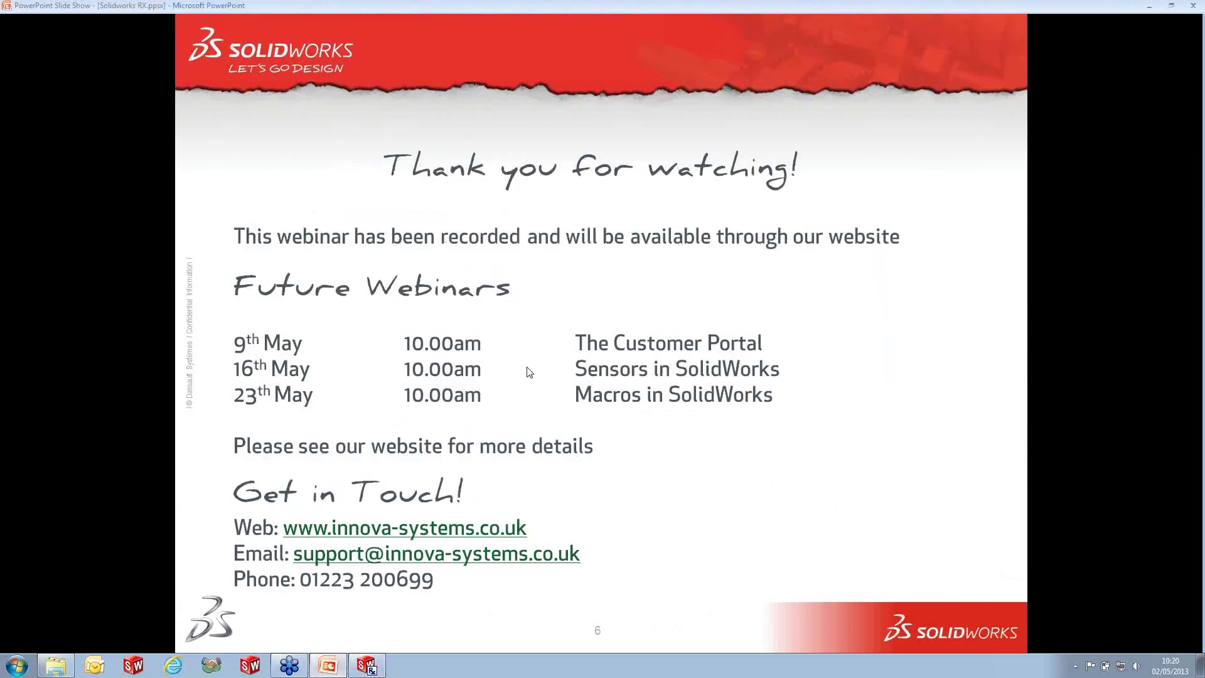